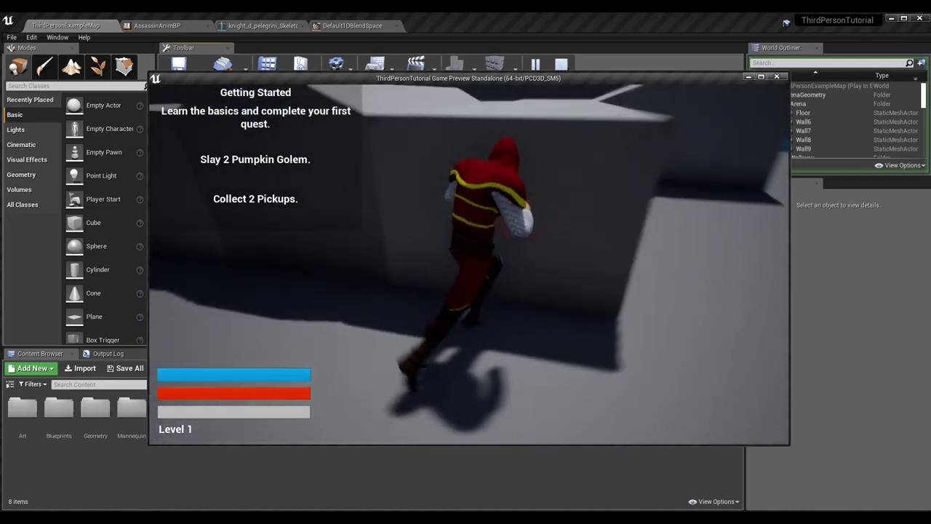
# - Run the character around the arena in the standalone game preview and collect one pickup
pyautogui.press('w')
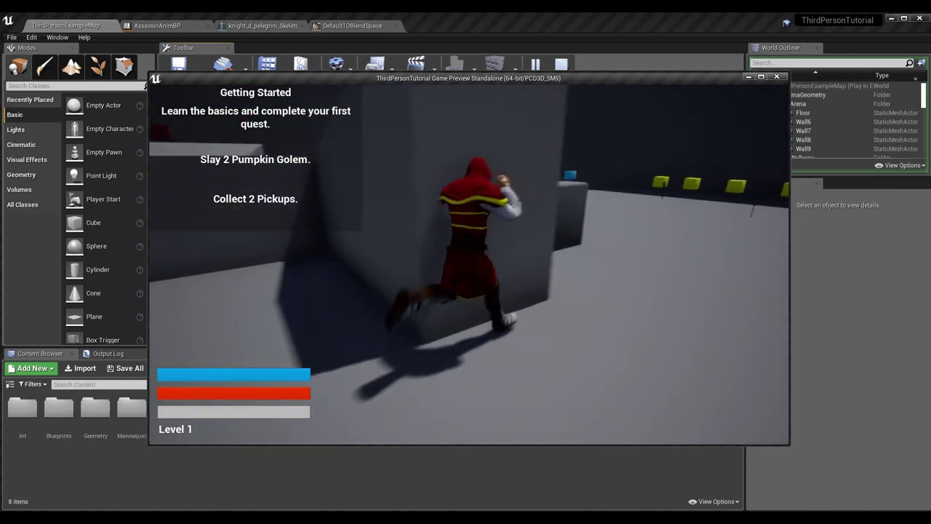
pyautogui.press('w')
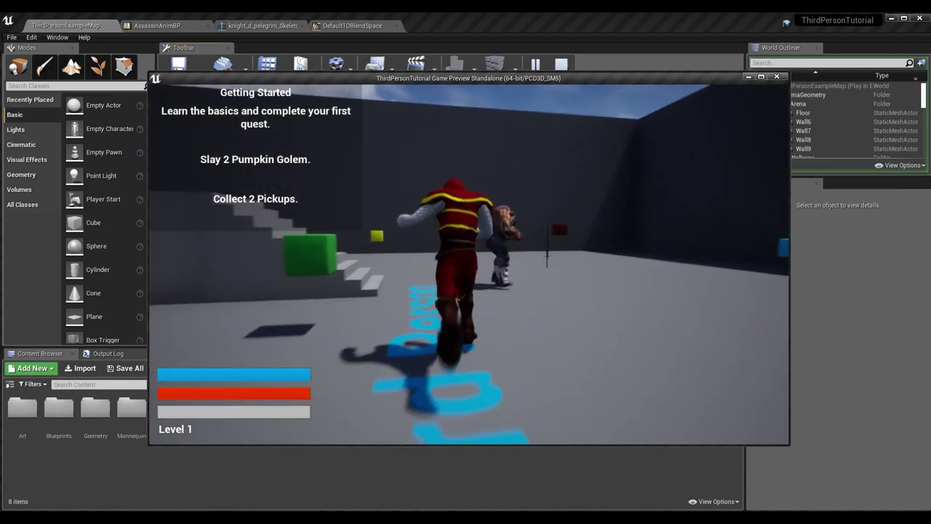
pyautogui.press('w')
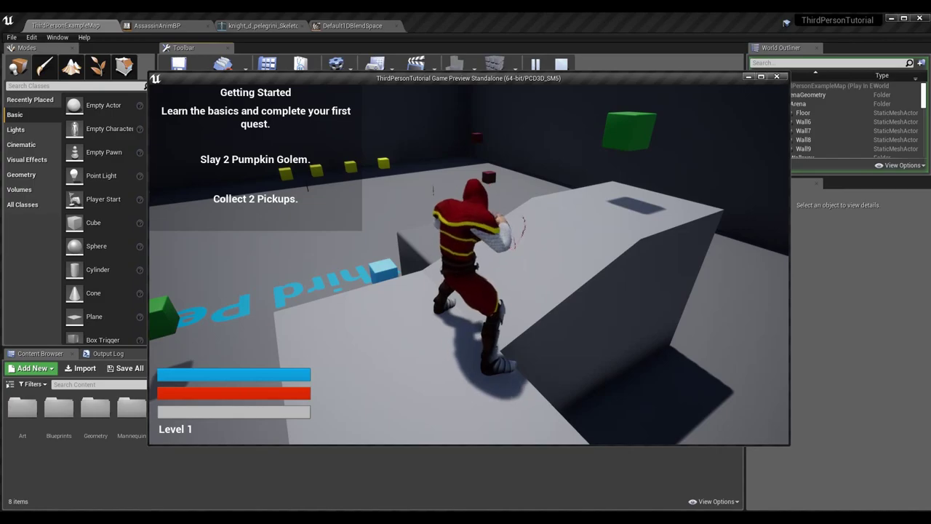
pyautogui.press('w')
pyautogui.press('w')
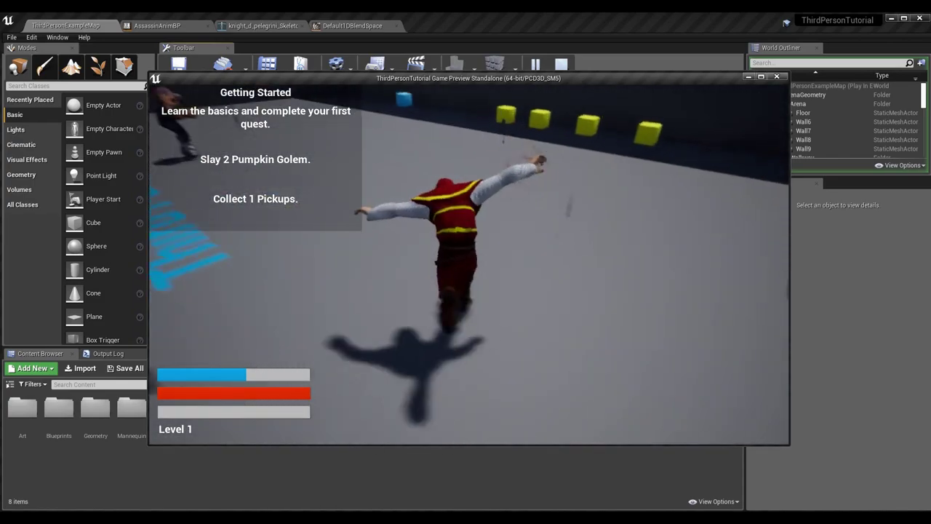
pyautogui.press('w')
pyautogui.press('d')
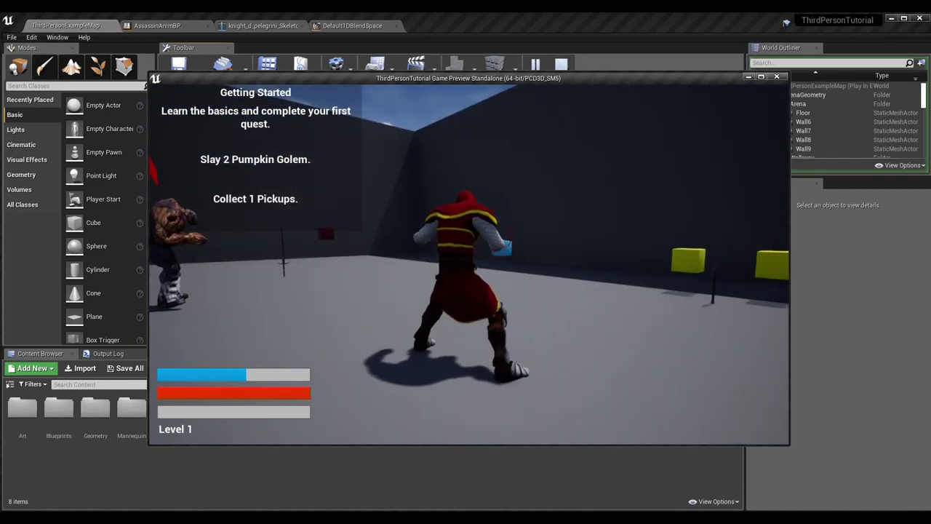
# - Playtest moving forward, backward, sideways and jumping around the arena to examine the character's movement animations, and end the preview
pyautogui.press('w')
pyautogui.press('d')
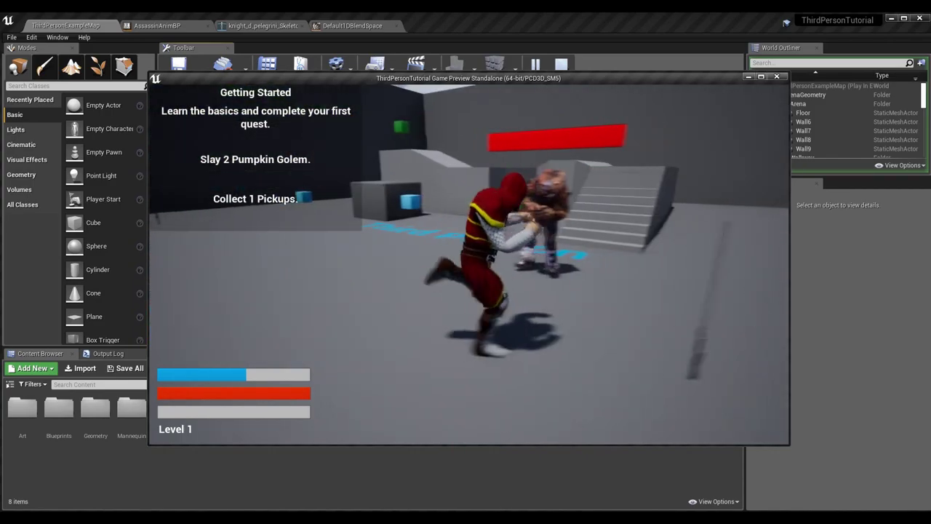
pyautogui.press('w')
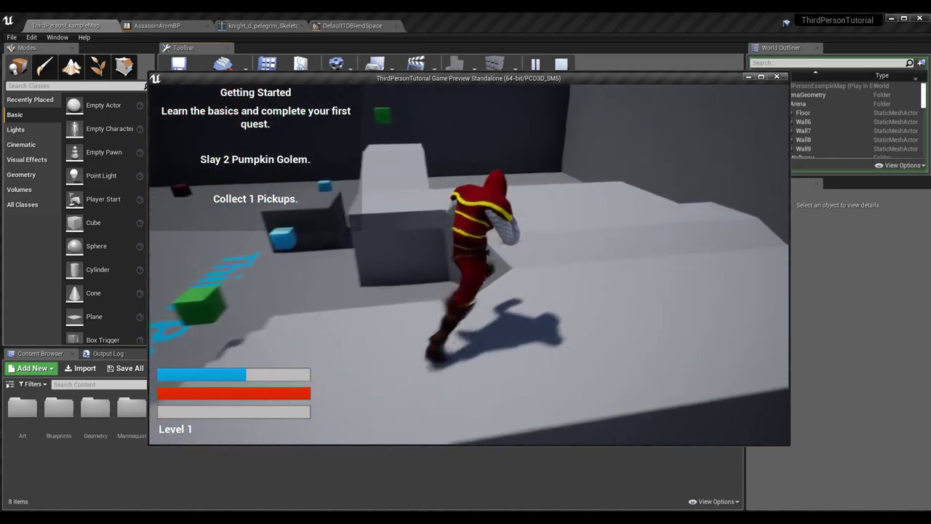
pyautogui.press('s')
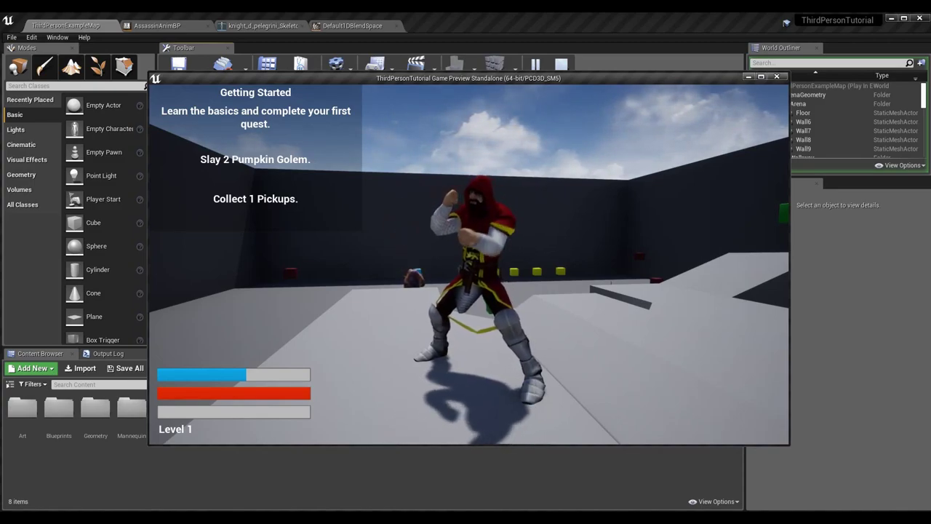
pyautogui.press('w')
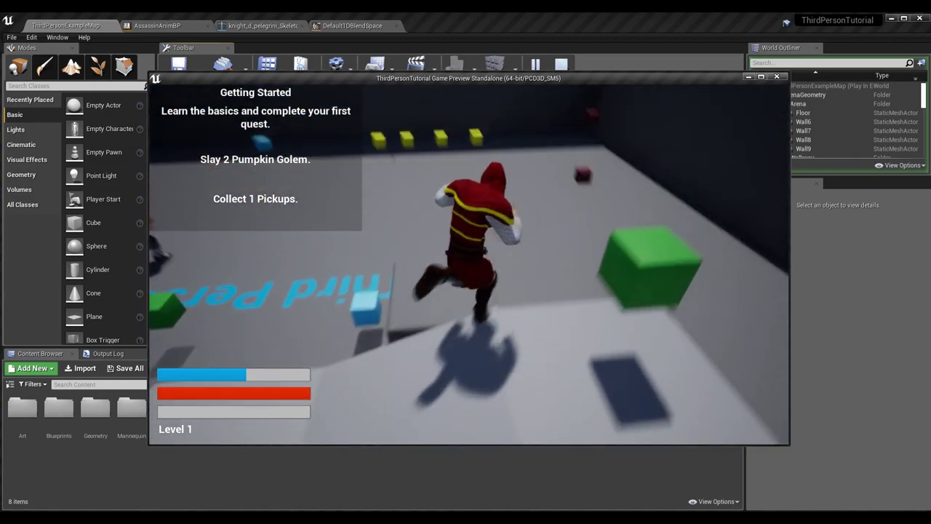
pyautogui.press('d')
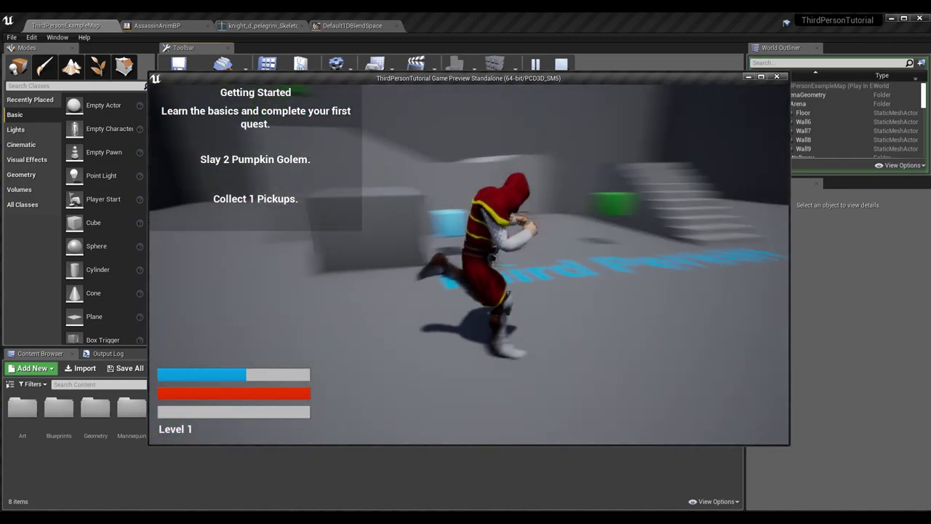
pyautogui.press('s')
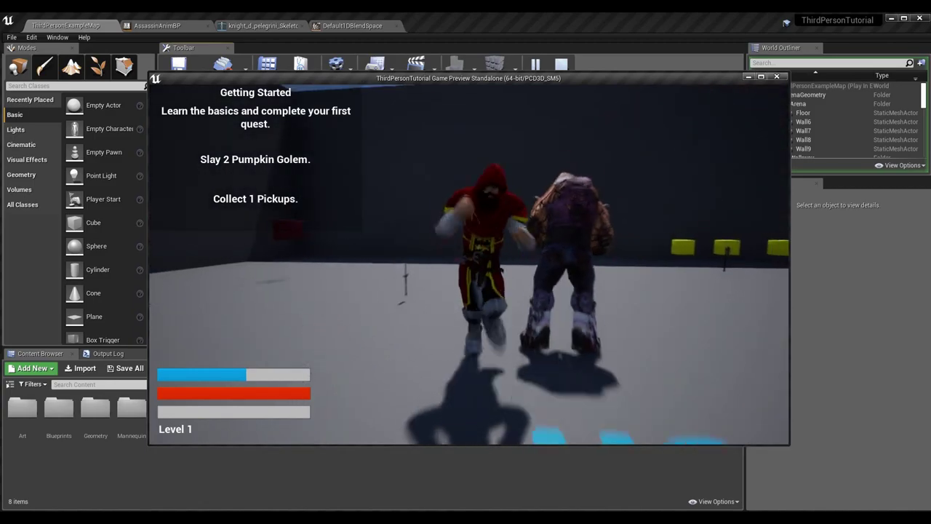
pyautogui.press('s')
pyautogui.press('w')
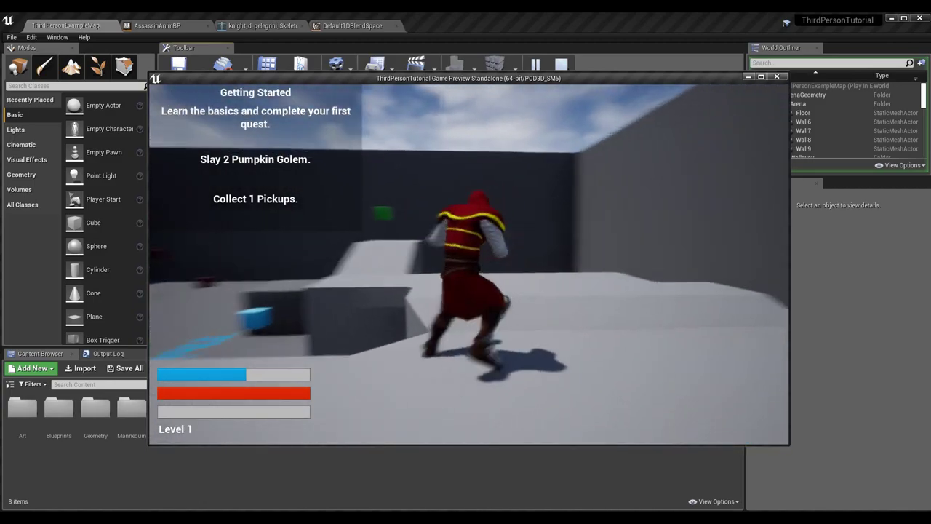
pyautogui.press('w')
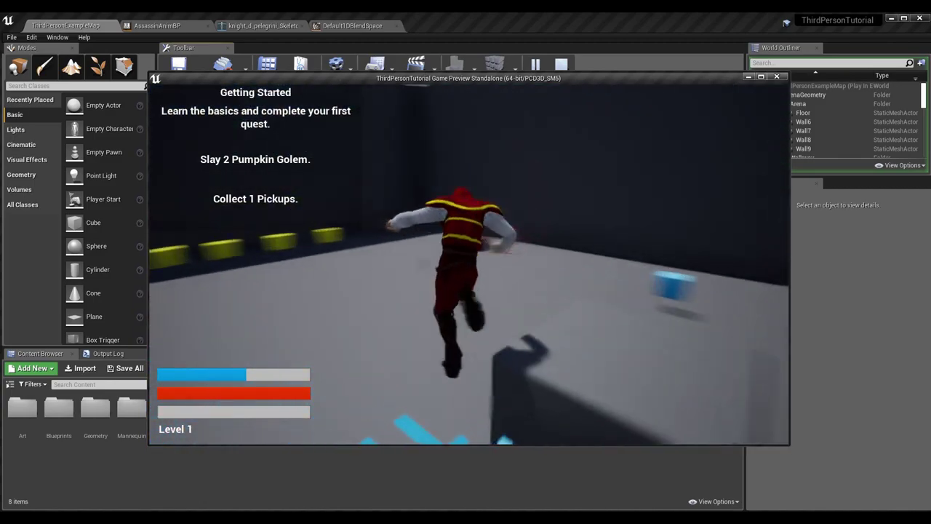
pyautogui.press('w')
pyautogui.press('s')
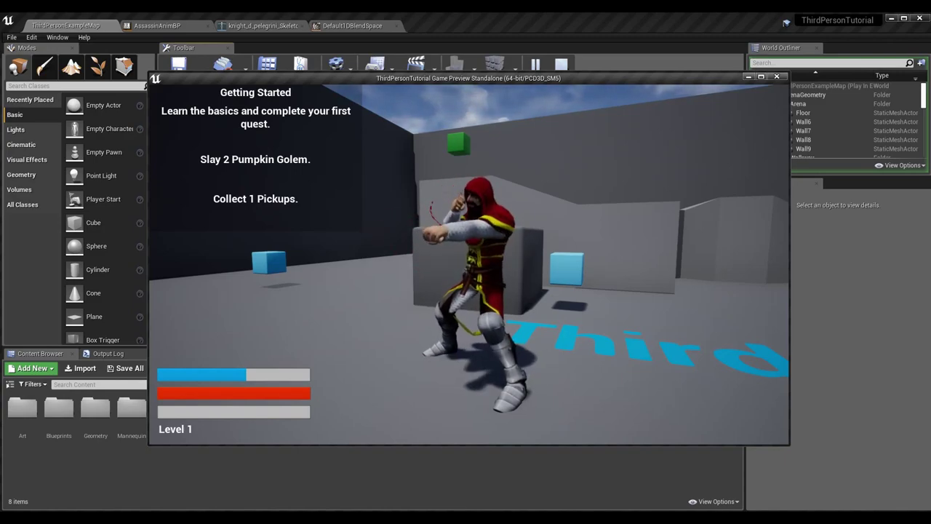
pyautogui.press('w')
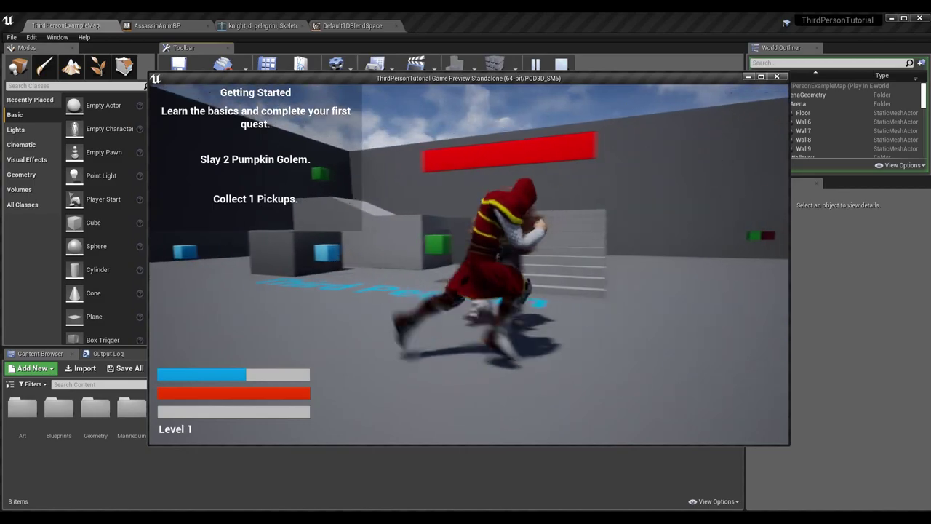
pyautogui.press('w')
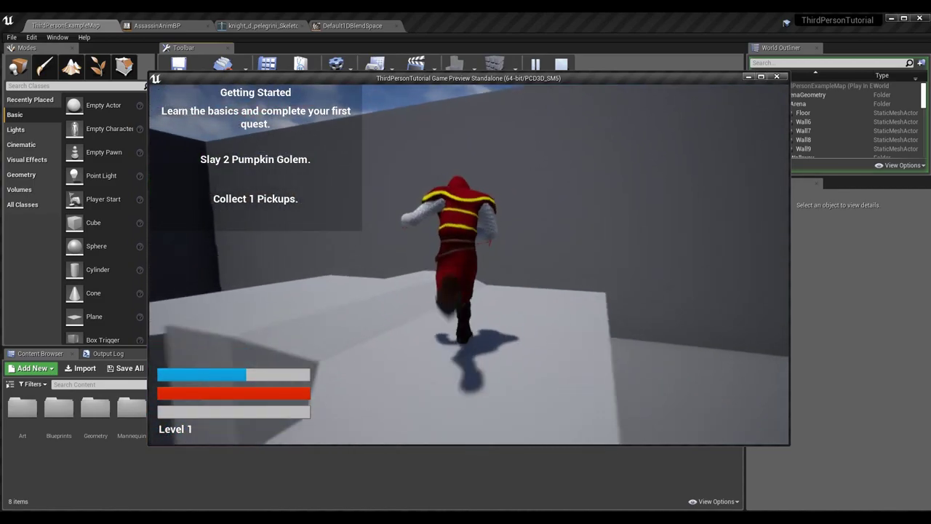
pyautogui.press('w')
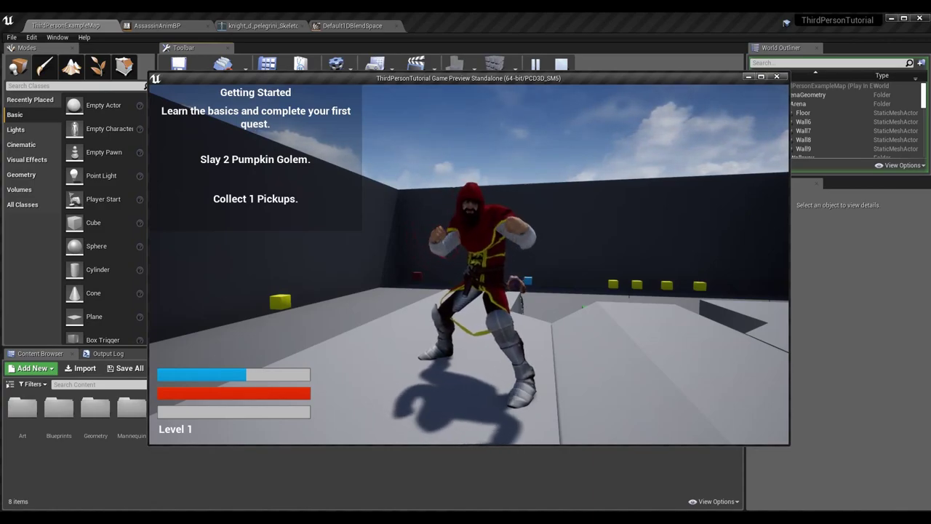
pyautogui.press('w')
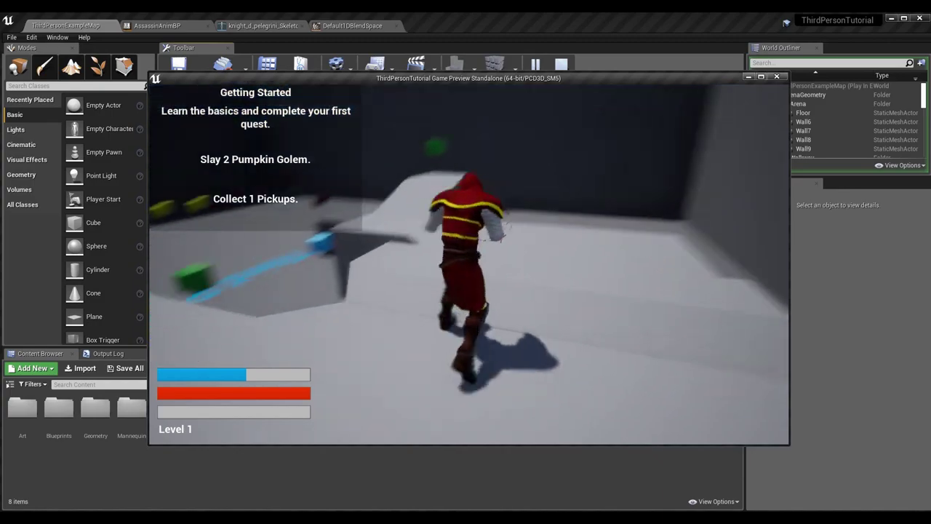
pyautogui.press('w')
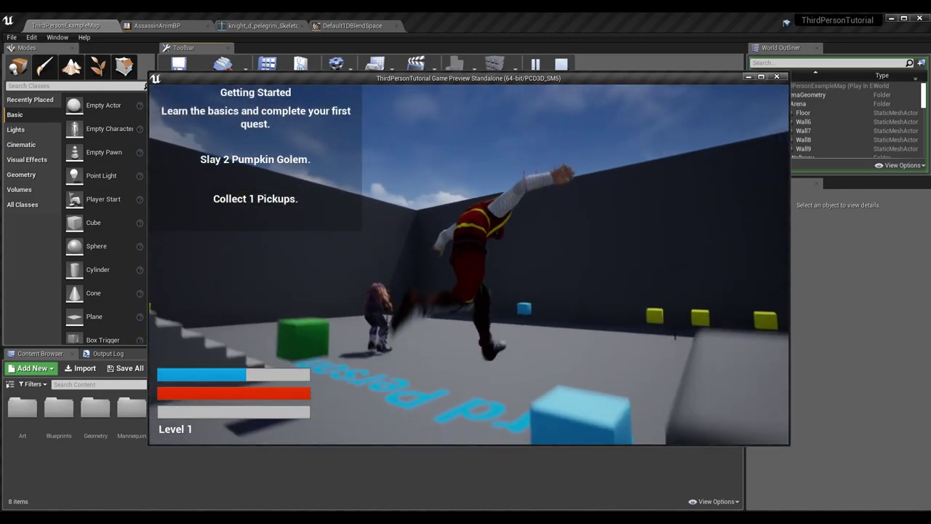
pyautogui.press('w')
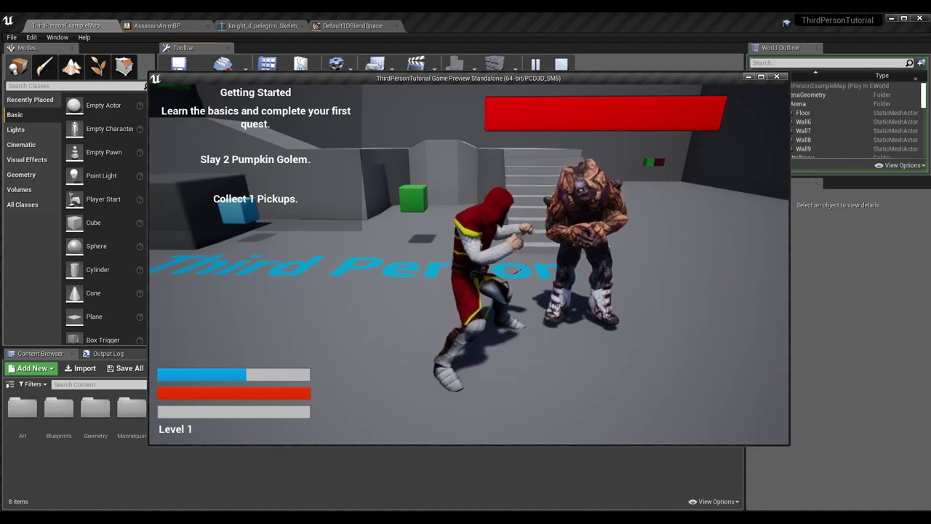
pyautogui.press('s')
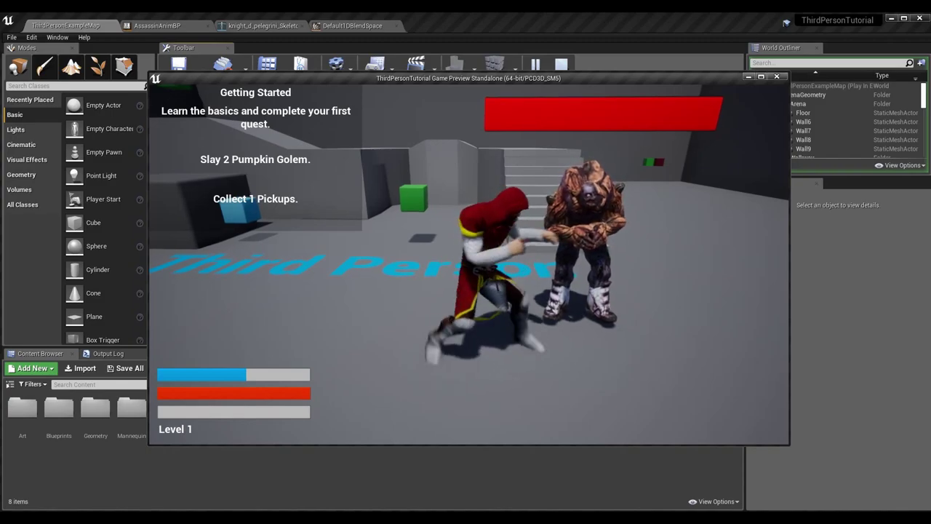
pyautogui.press('w')
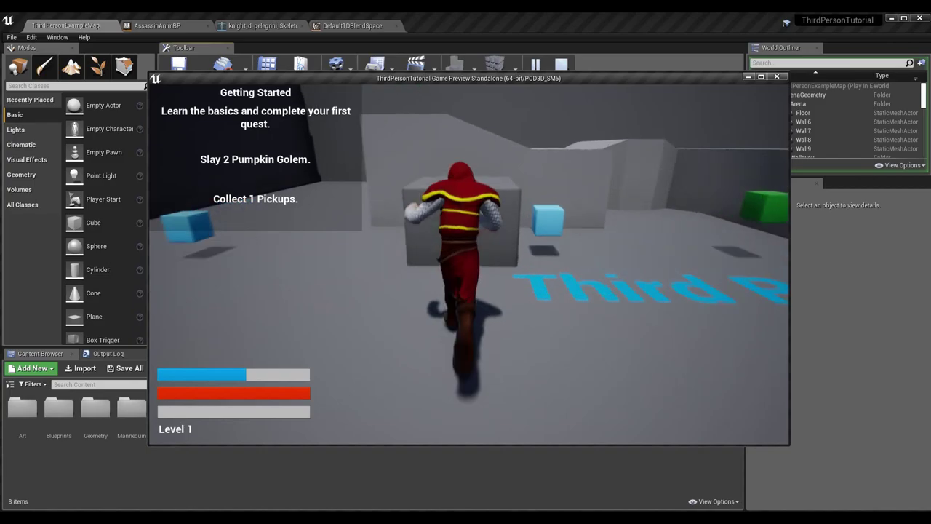
pyautogui.press('space')
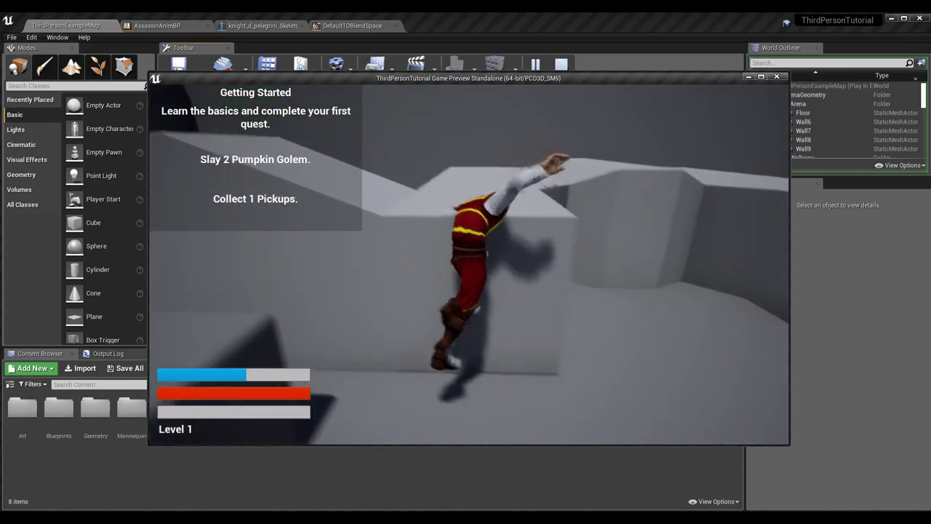
pyautogui.press('s')
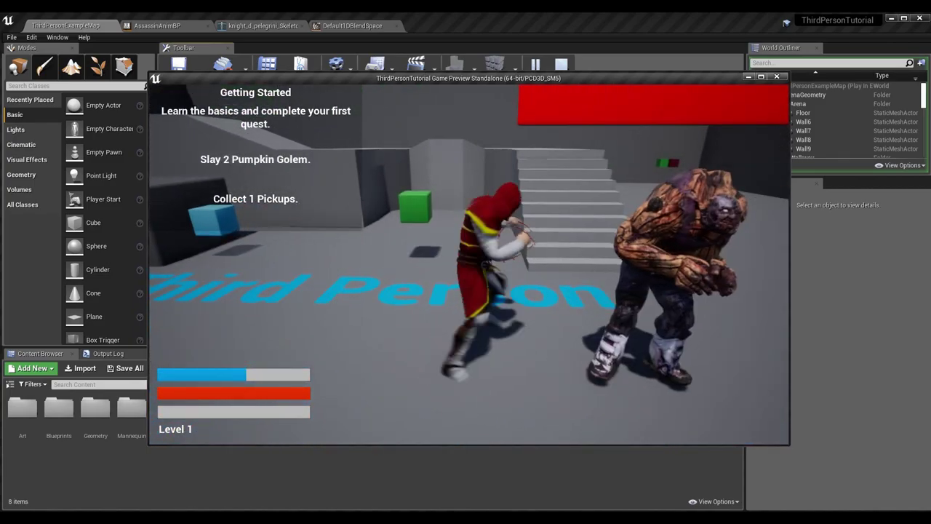
pyautogui.press('w')
pyautogui.press('a')
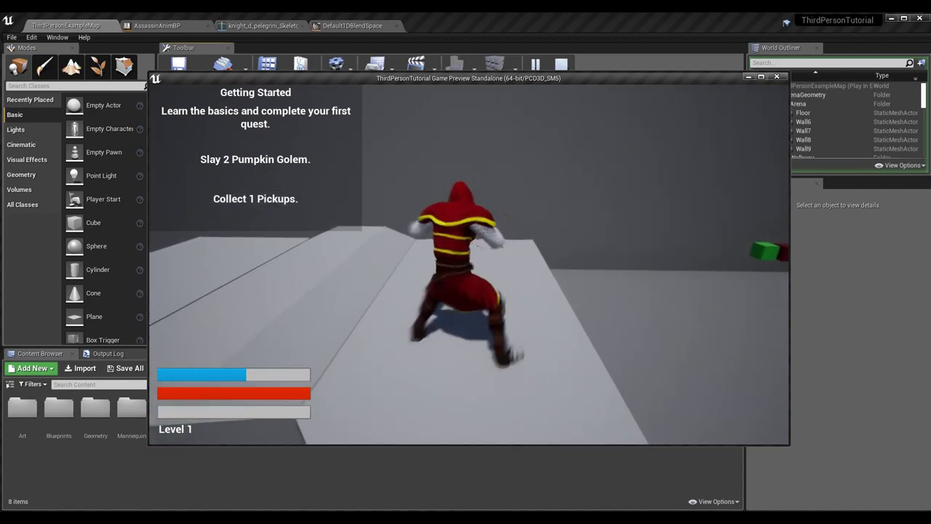
pyautogui.press('w')
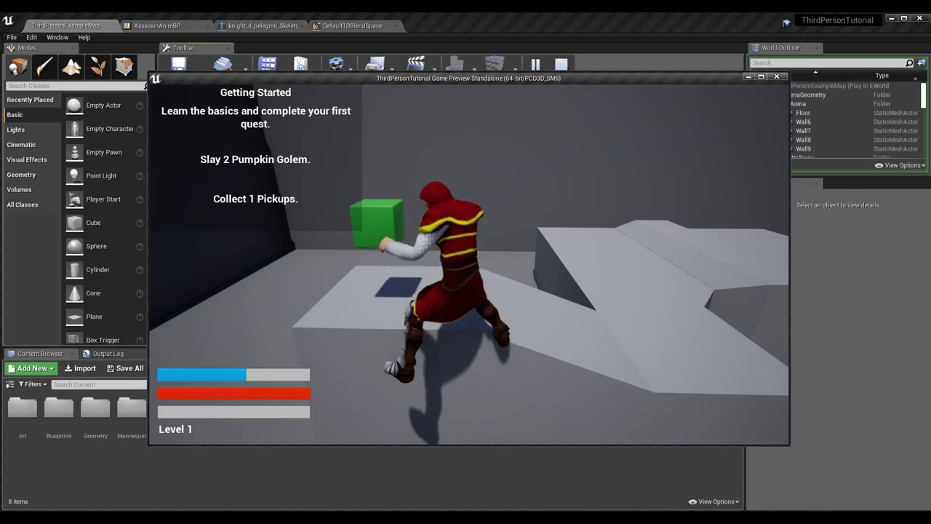
pyautogui.press('s')
pyautogui.press('s')
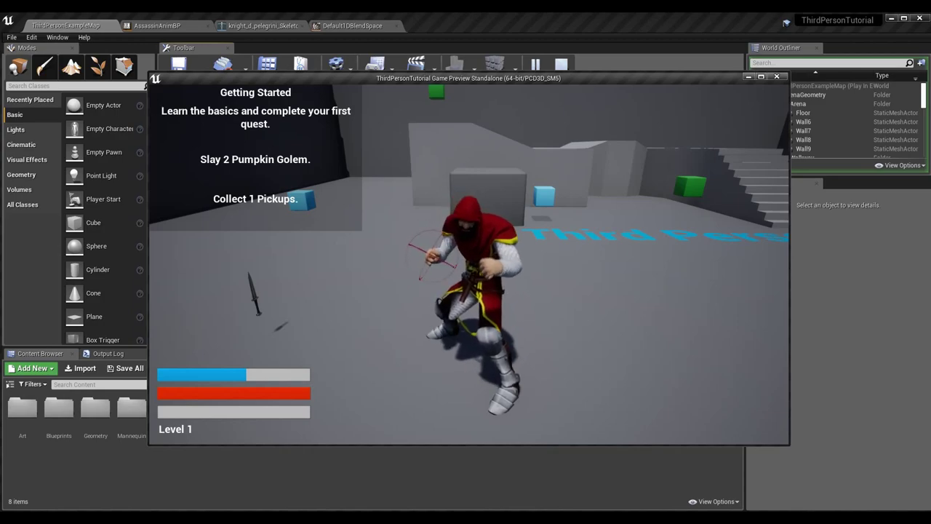
pyautogui.press('d')
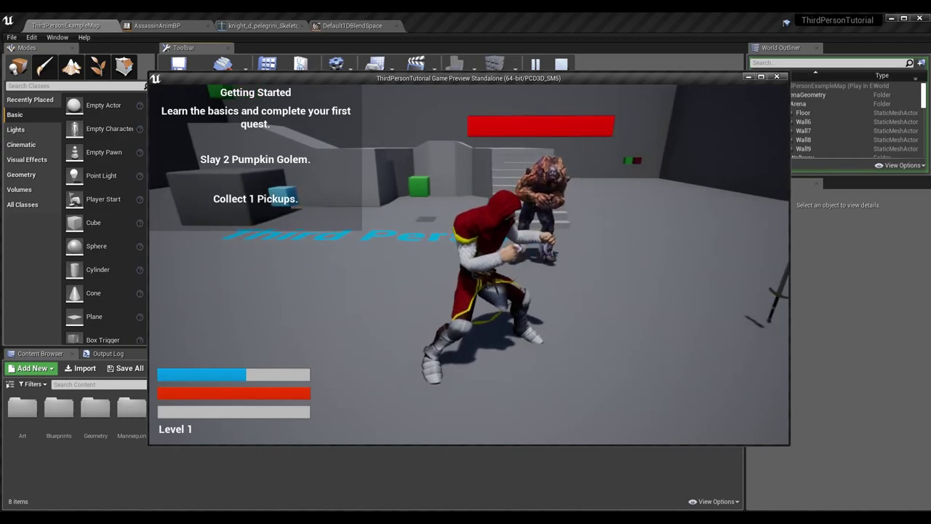
pyautogui.press('Escape')
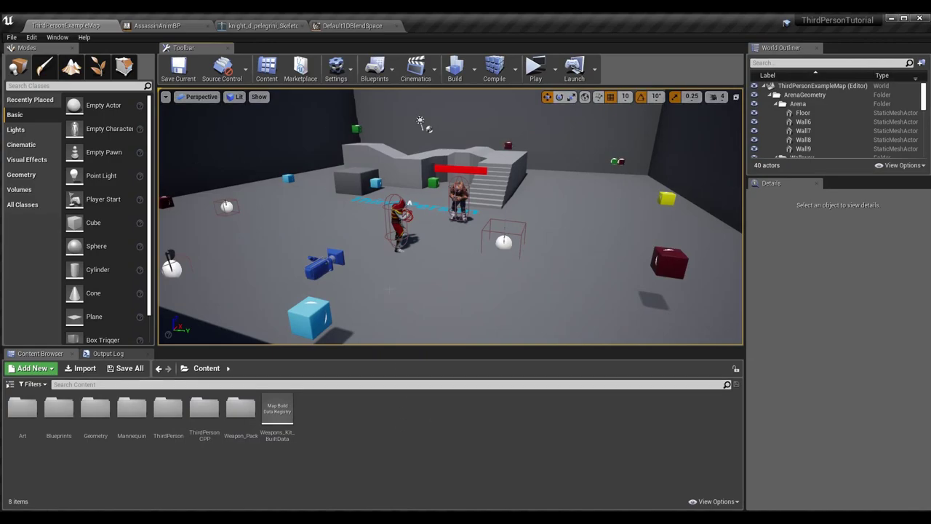
# - Inspect the Idle to Run transition rule in AssassinAnimBP's DefaultStateMachine and return to the state machine graph
pyautogui.click(188, 22)
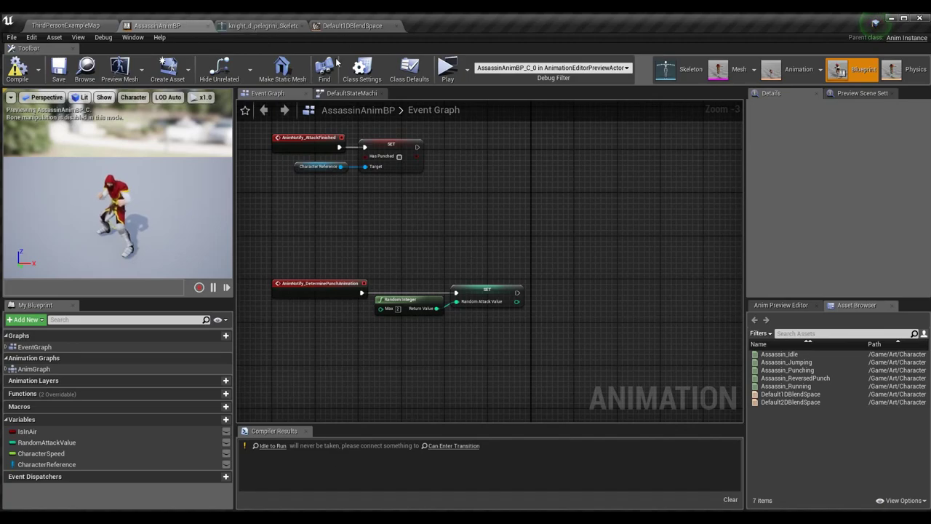
pyautogui.click(352, 93)
pyautogui.moveTo(508, 376); pyautogui.dragTo(437, 366, button='right')
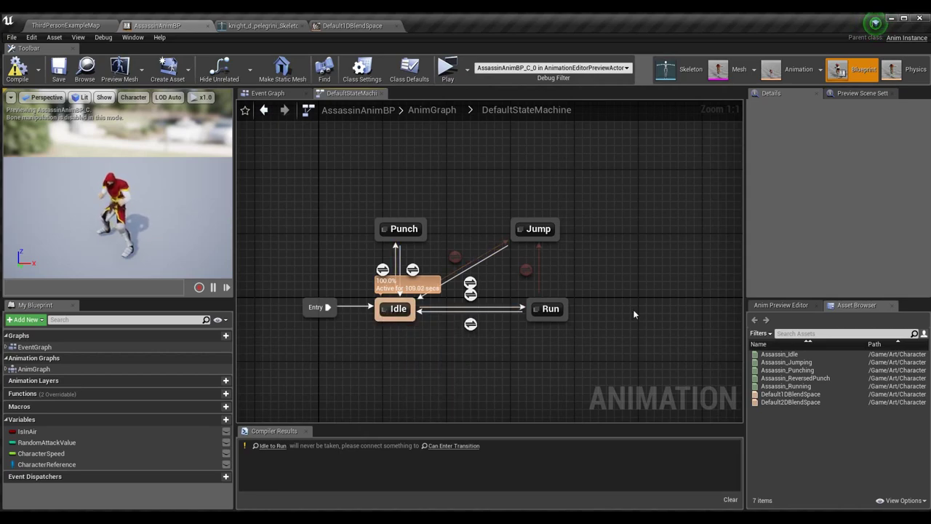
pyautogui.click(470, 295)
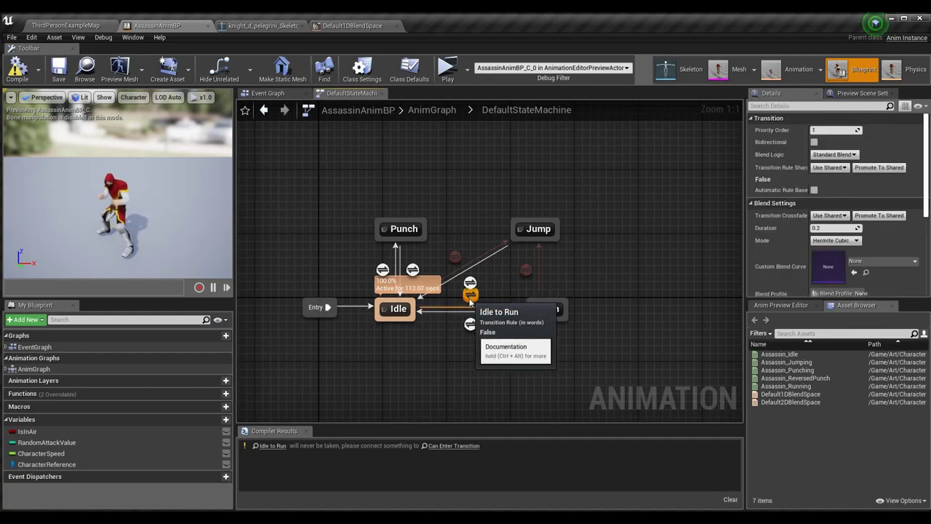
pyautogui.doubleClick(470, 295)
pyautogui.moveTo(376, 272); pyautogui.dragTo(405, 304, button='right')
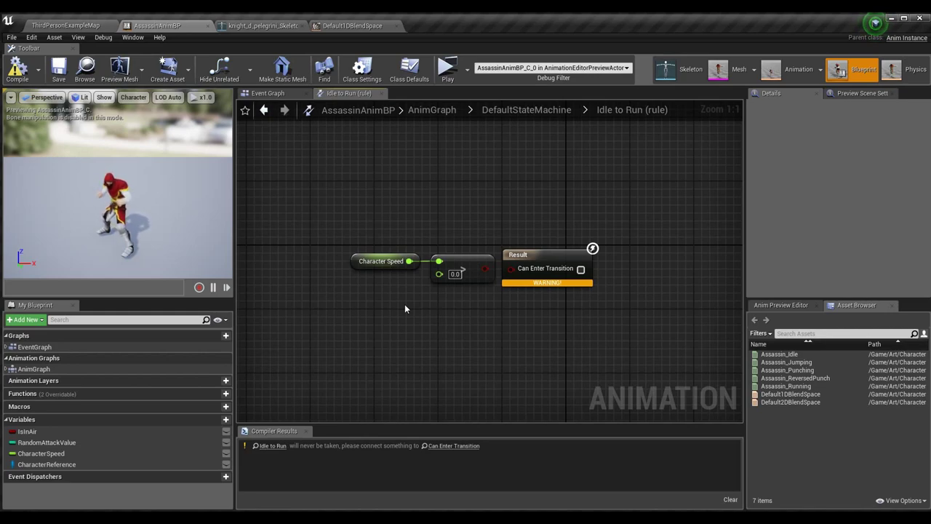
pyautogui.click(496, 112)
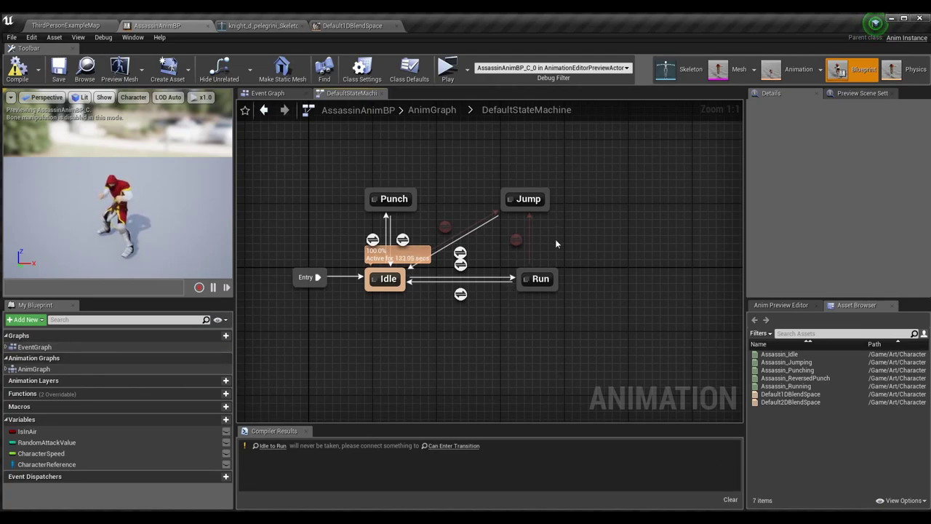
pyautogui.moveTo(454, 187)
pyautogui.mouseDown(button='right')
pyautogui.moveTo(479, 188)
pyautogui.moveTo(469, 189)
pyautogui.mouseUp(button='right')
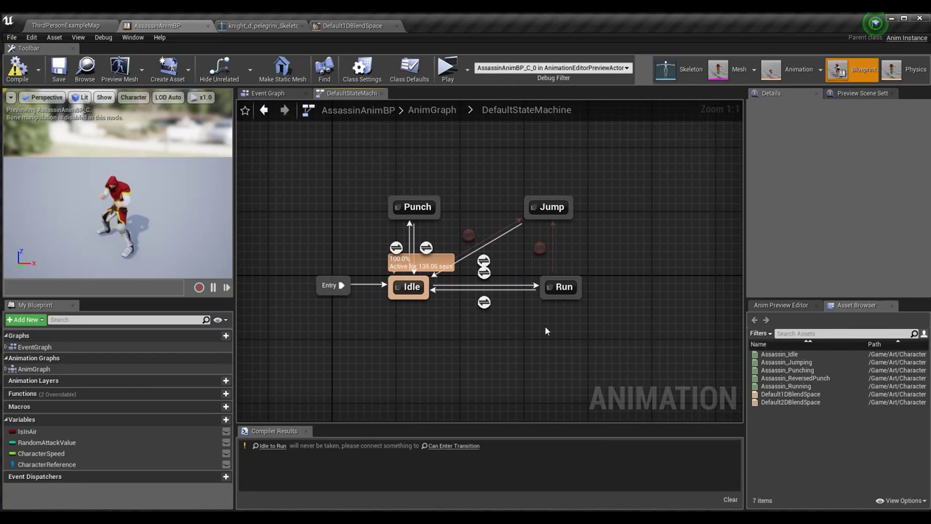
# - Examine the Idle to Punch transition and the AnimGraph's Character Speed, Default1DBlendSpace and DefaultStateMachine nodes
pyautogui.moveTo(395, 250)
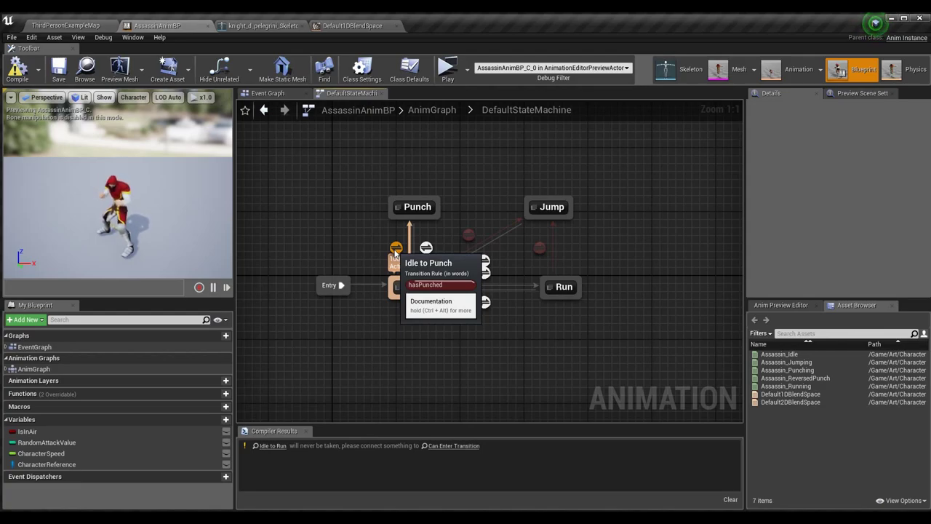
pyautogui.doubleClick(30, 371)
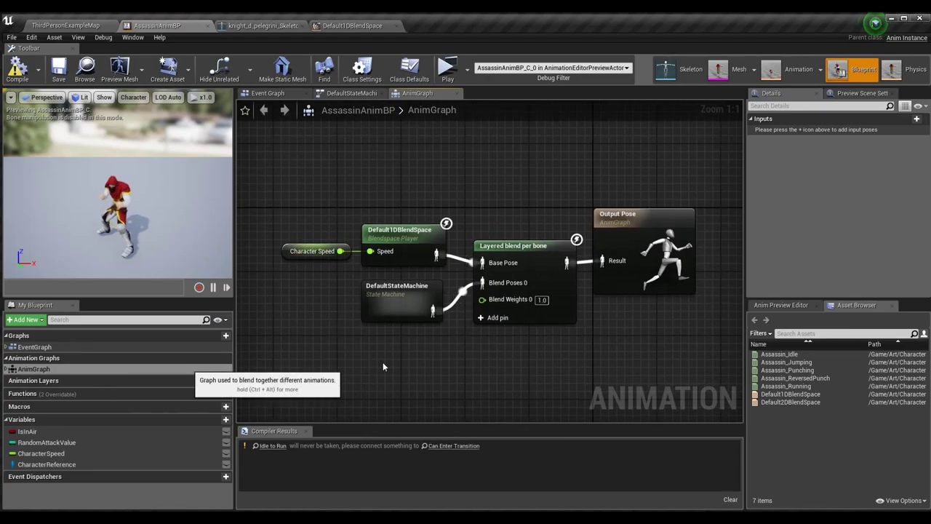
pyautogui.moveTo(381, 393); pyautogui.dragTo(407, 326, button='right')
pyautogui.scroll(-1, 408, 326)
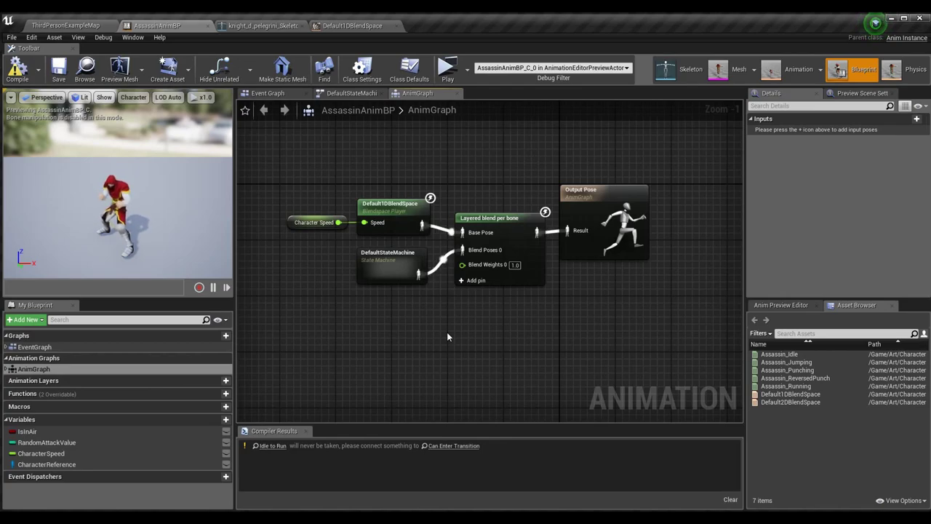
pyautogui.moveTo(302, 186); pyautogui.dragTo(443, 320)
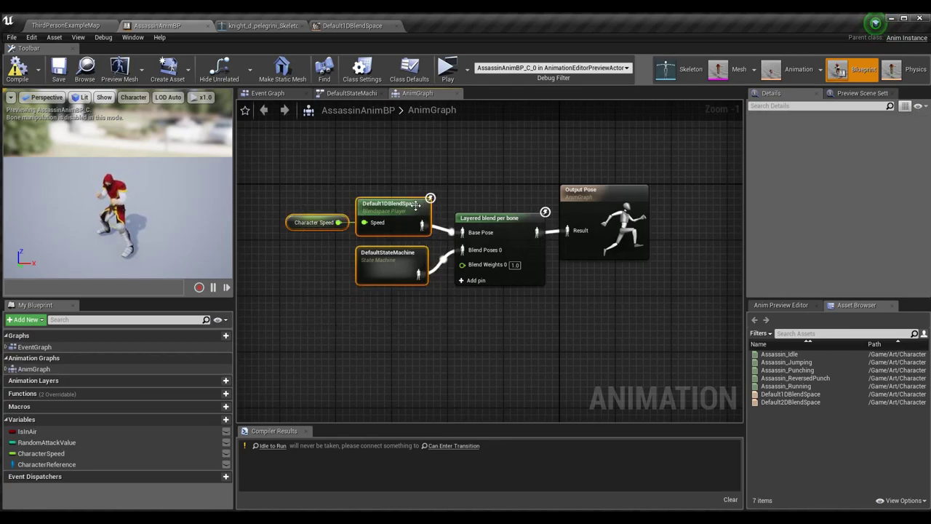
pyautogui.click(392, 208)
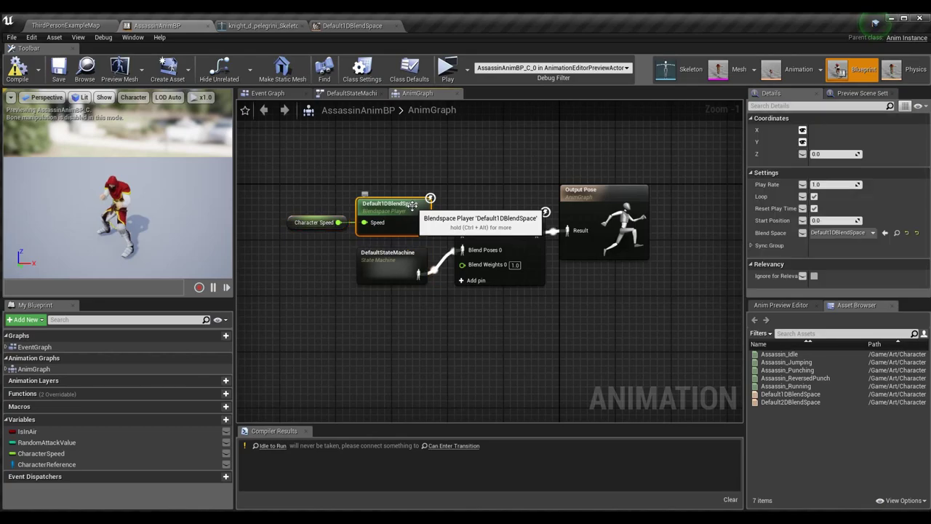
pyautogui.keyDown('shift'); pyautogui.click(395, 257); pyautogui.keyUp('shift')
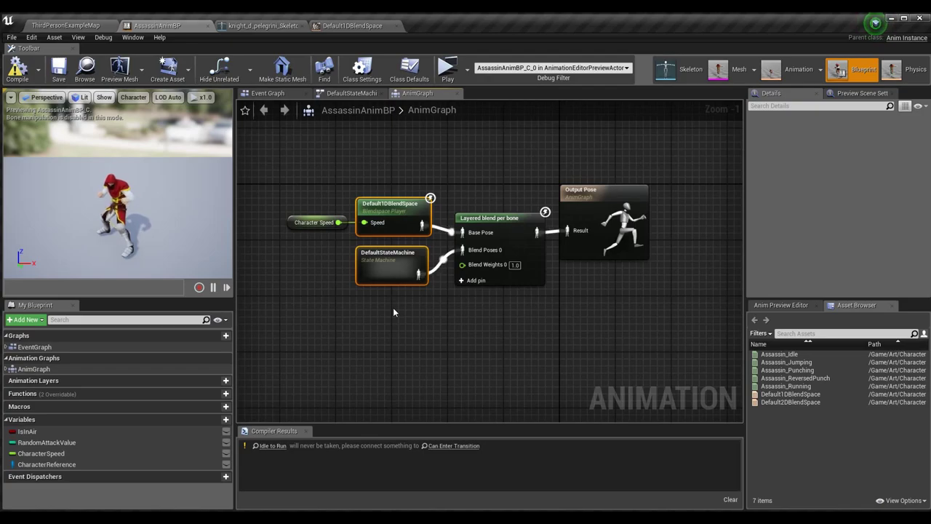
pyautogui.click(393, 312)
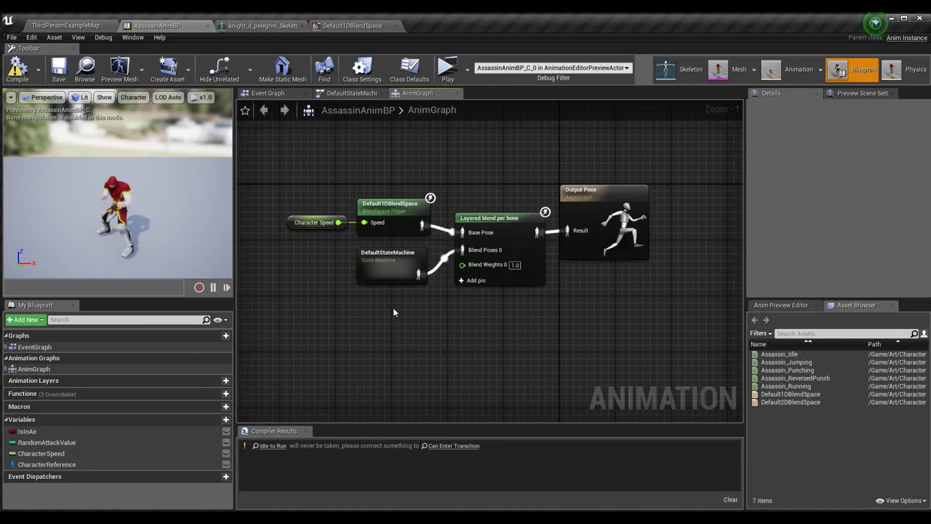
# - Inspect the AnimGraph's Layered blend per bone node, its branch filter settings and the two poses that feed it
pyautogui.moveTo(420, 274); pyautogui.dragTo(465, 358)
pyautogui.click(369, 351)
pyautogui.moveTo(449, 284); pyautogui.dragTo(454, 311, button='right')
pyautogui.click(427, 234)
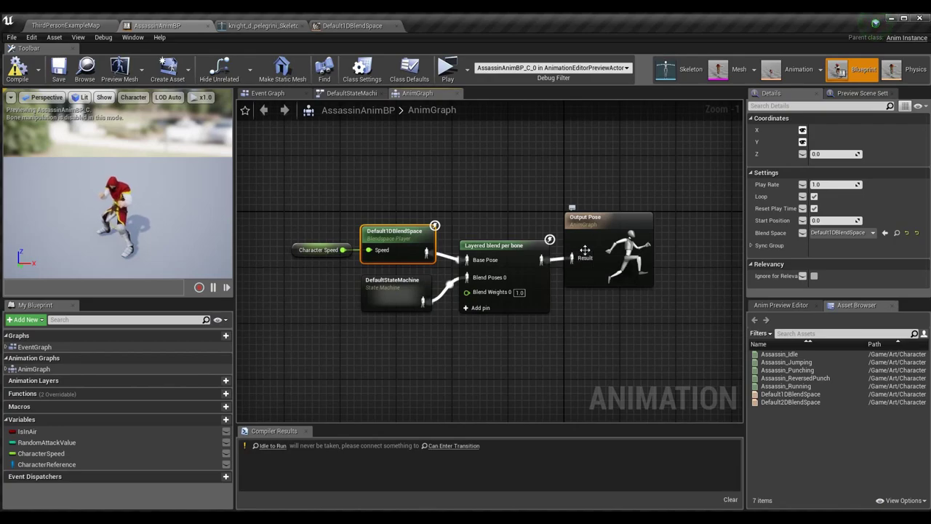
pyautogui.click(532, 245)
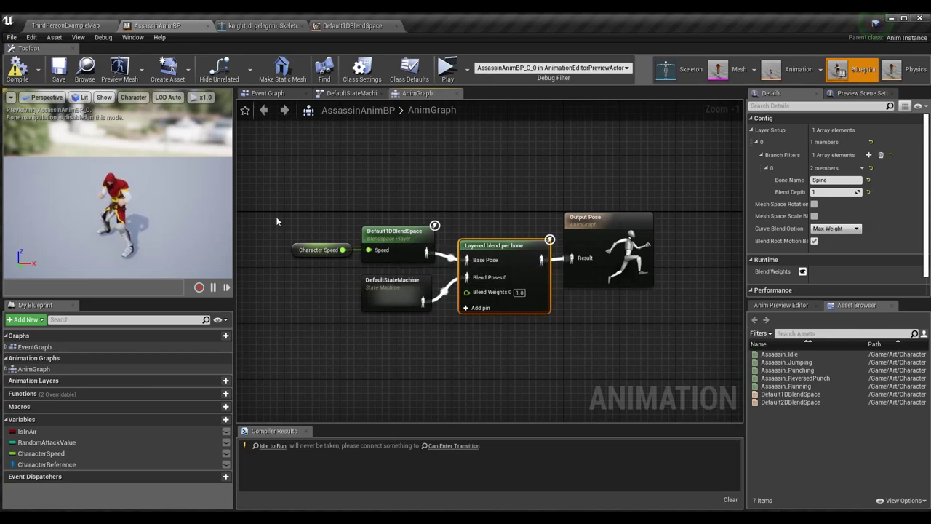
pyautogui.moveTo(305, 189); pyautogui.dragTo(429, 247)
pyautogui.click(459, 203)
pyautogui.click(462, 285)
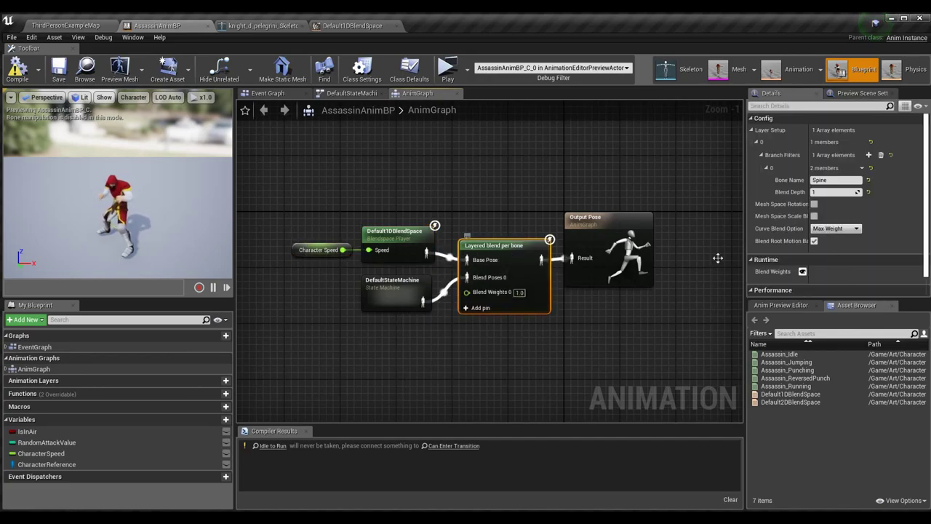
pyautogui.moveTo(411, 302)
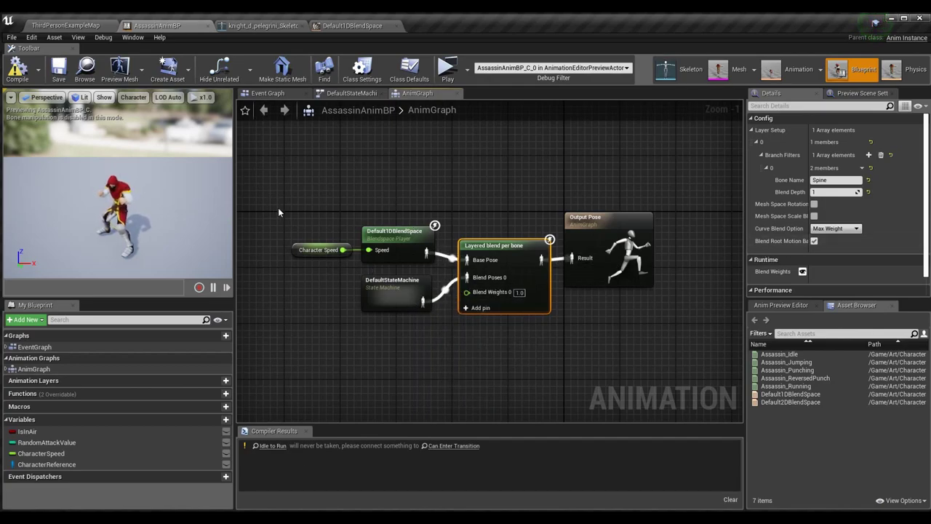
# - Inspect the Idle to Punch transition rule and the animation blending inside DefaultStateMachine's Punch state
pyautogui.click(324, 93)
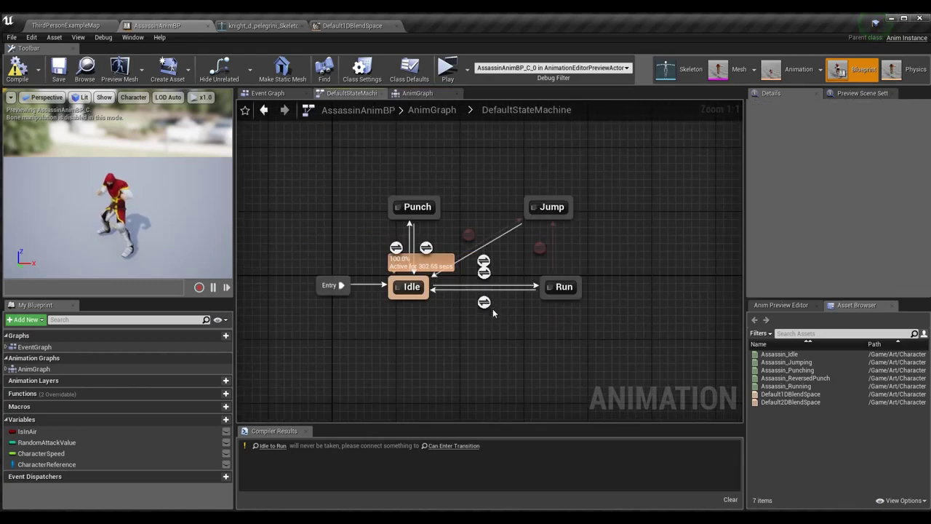
pyautogui.doubleClick(397, 249)
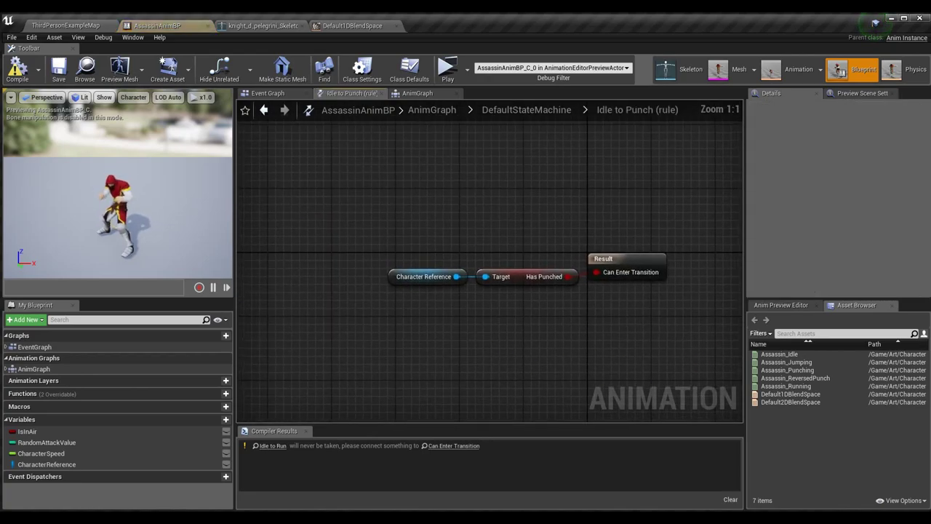
pyautogui.click(511, 106)
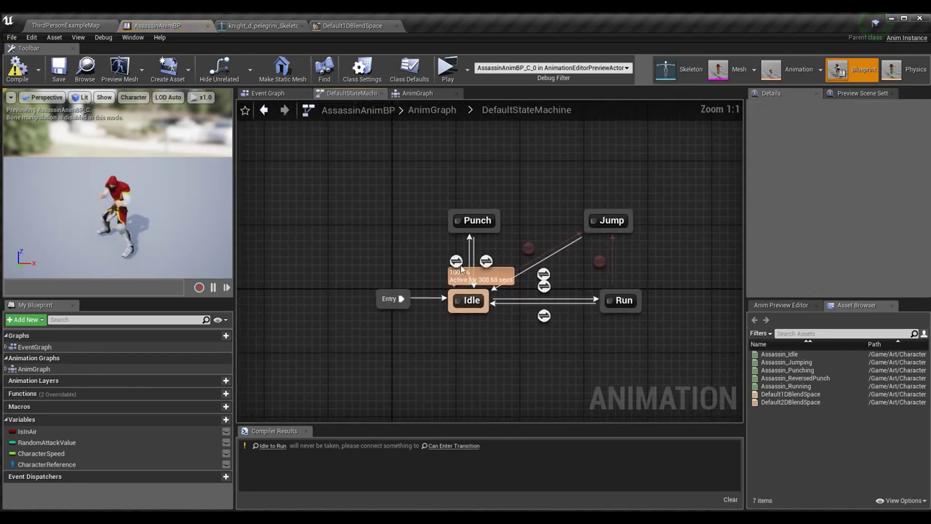
pyautogui.doubleClick(475, 221)
pyautogui.moveTo(475, 221); pyautogui.dragTo(627, 310, button='right')
pyautogui.scroll(-1, 538, 219)
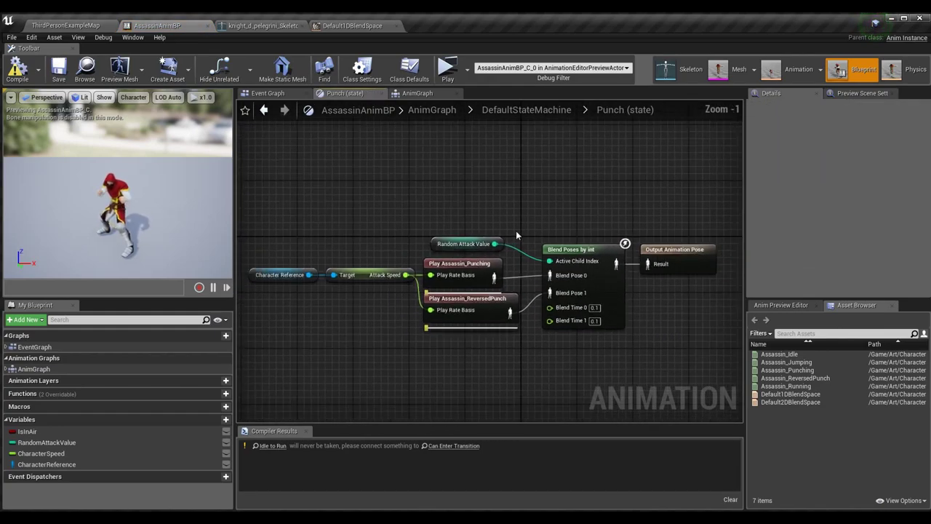
pyautogui.scroll(-1, 491, 193)
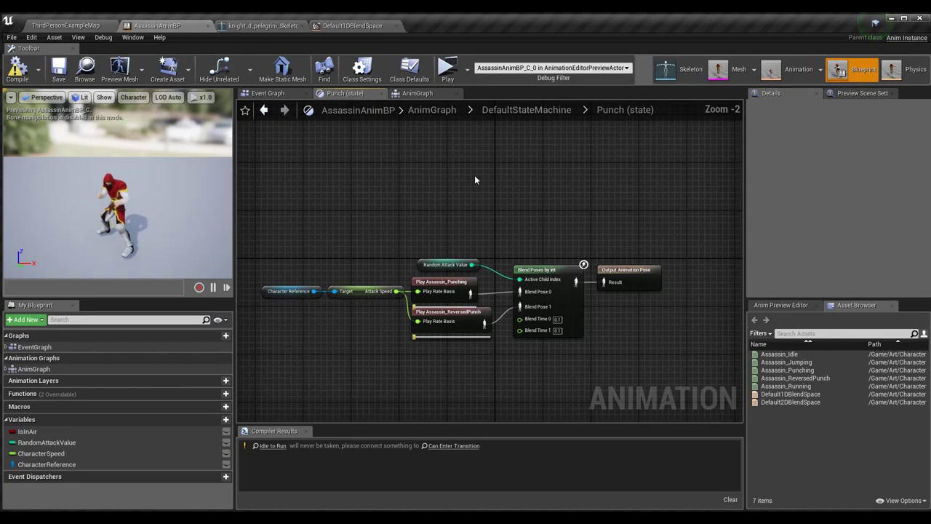
# - Try adding a Layered blend per bone node to the Punch state with Assassin_Punching feeding Blend Poses 0
pyautogui.rightClick(475, 175)
pyautogui.write('layered')
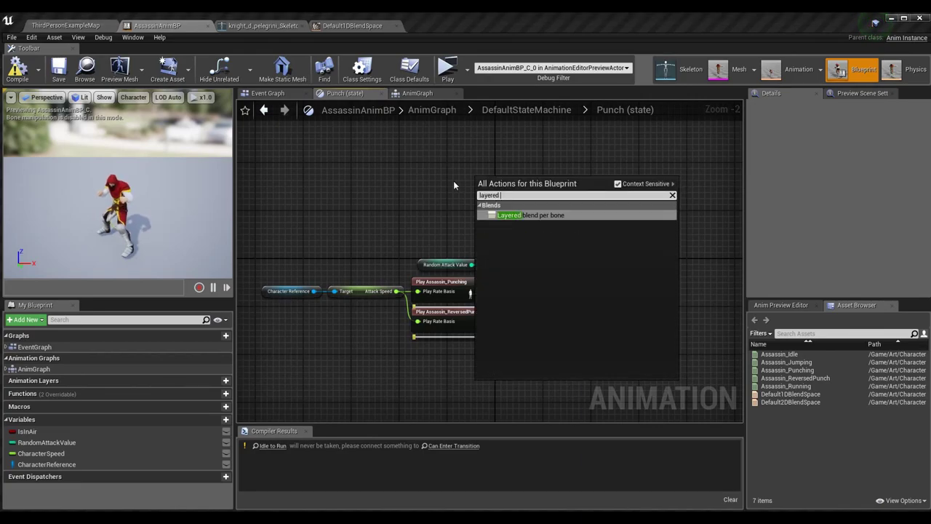
pyautogui.press('Return')
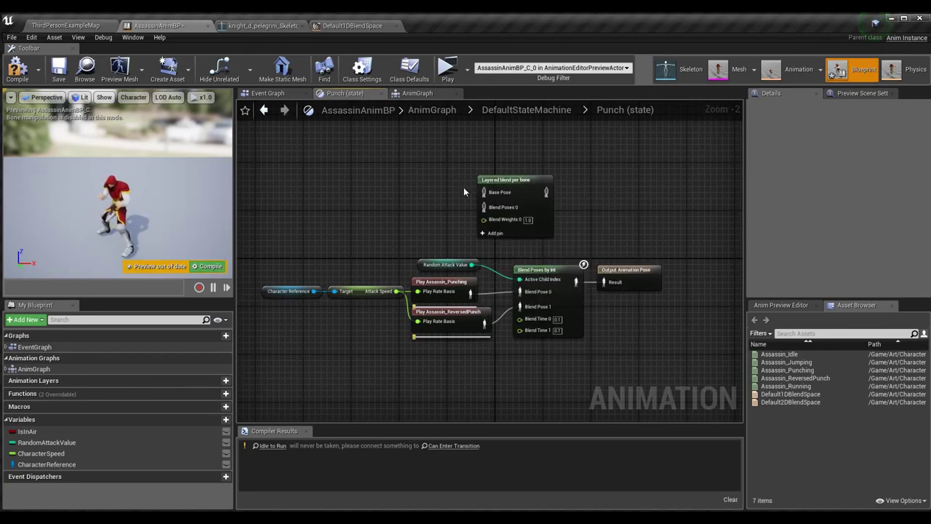
pyautogui.moveTo(788, 369); pyautogui.dragTo(484, 208)
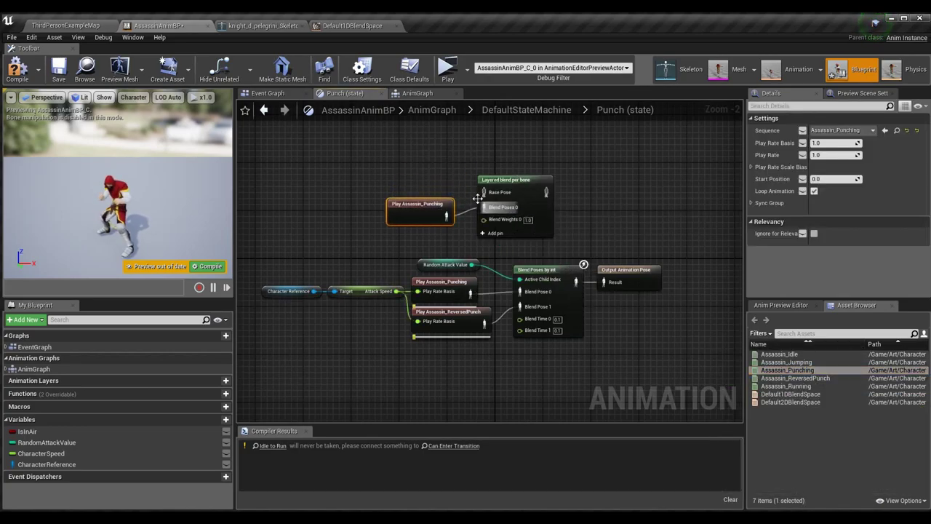
# - Try feeding a Default1DBlendSpace player driven by Character Speed into the new layered blend's Base Pose, and remove the trial nodes
pyautogui.click(436, 168)
pyautogui.rightClick(398, 173)
pyautogui.write('blendspace')
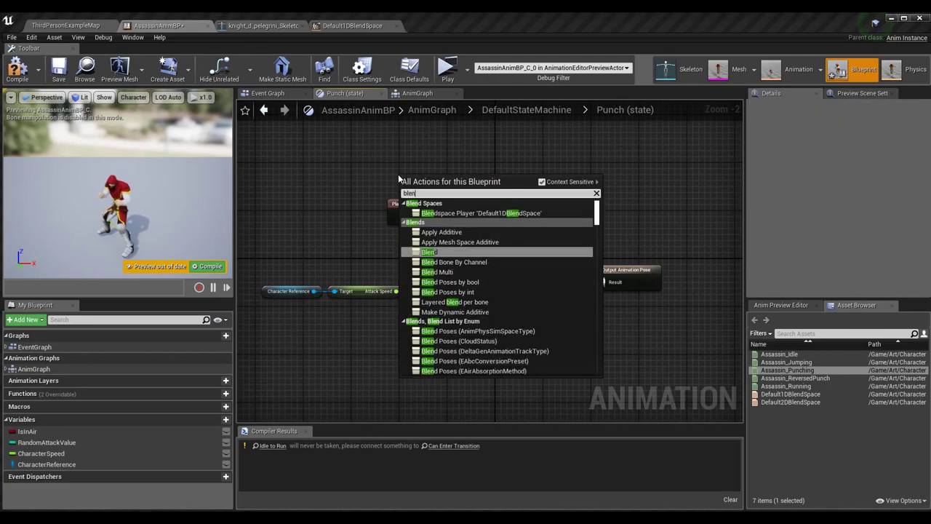
pyautogui.press('Return')
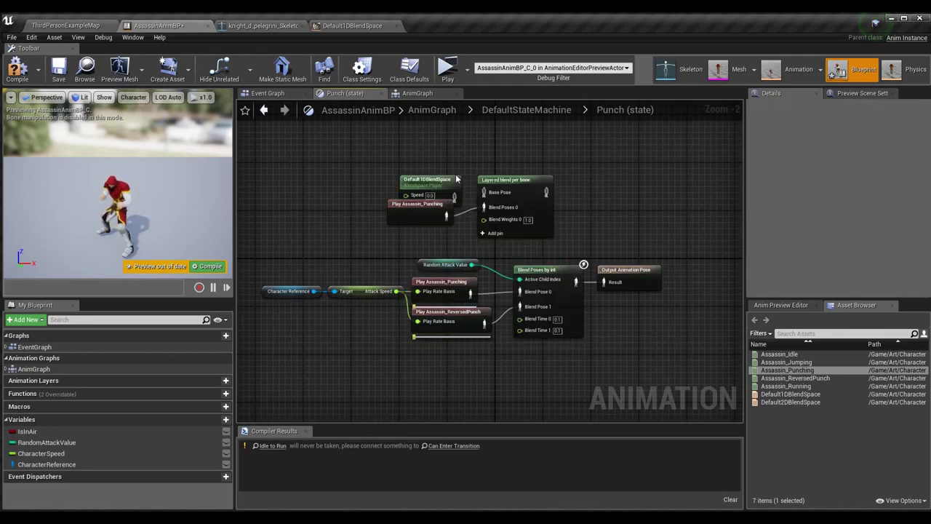
pyautogui.moveTo(443, 190); pyautogui.dragTo(443, 177)
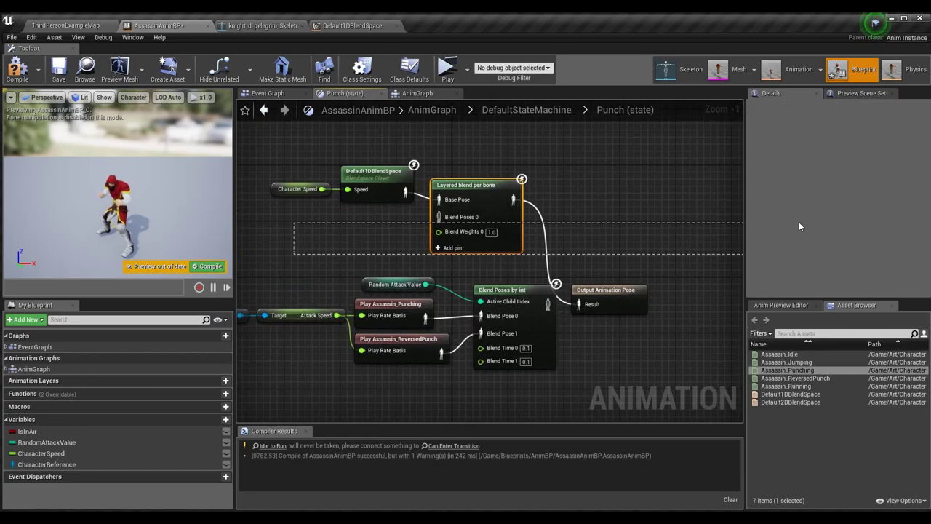
pyautogui.moveTo(582, 291); pyautogui.dragTo(405, 152, button='right')
pyautogui.press('Home')
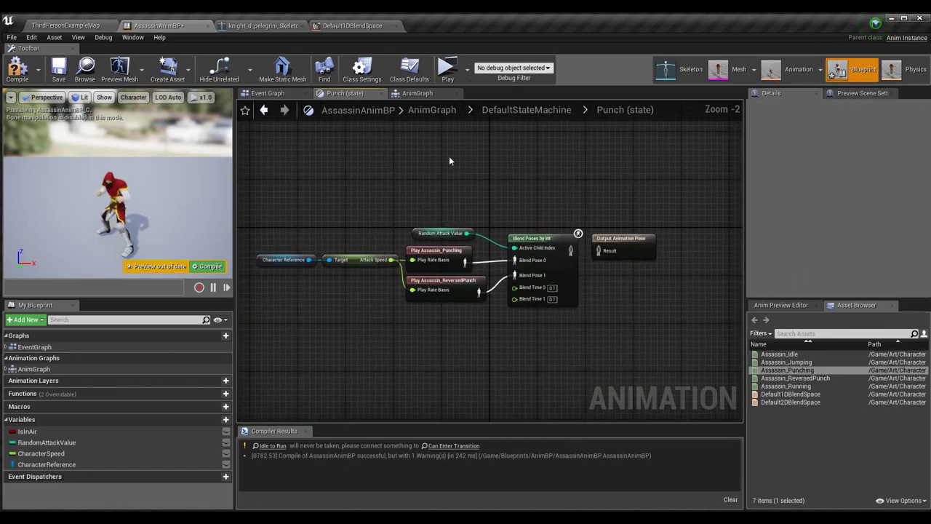
# - In the AnimGraph, wire Layered blend per bone to the Output Pose and DefaultStateMachine to Blend Poses 0, and compile and save the blueprint
pyautogui.click(405, 95)
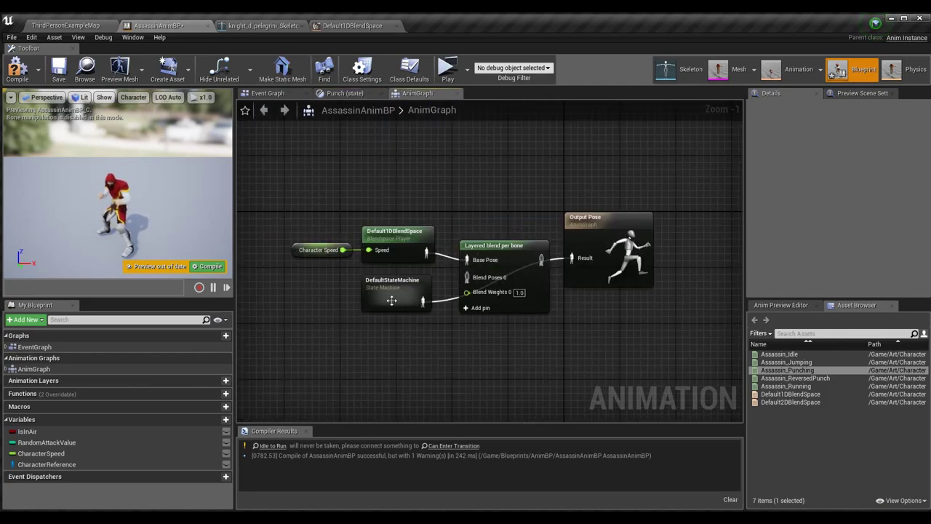
pyautogui.moveTo(287, 193); pyautogui.dragTo(479, 354)
pyautogui.click(478, 354)
pyautogui.moveTo(541, 259); pyautogui.dragTo(586, 258)
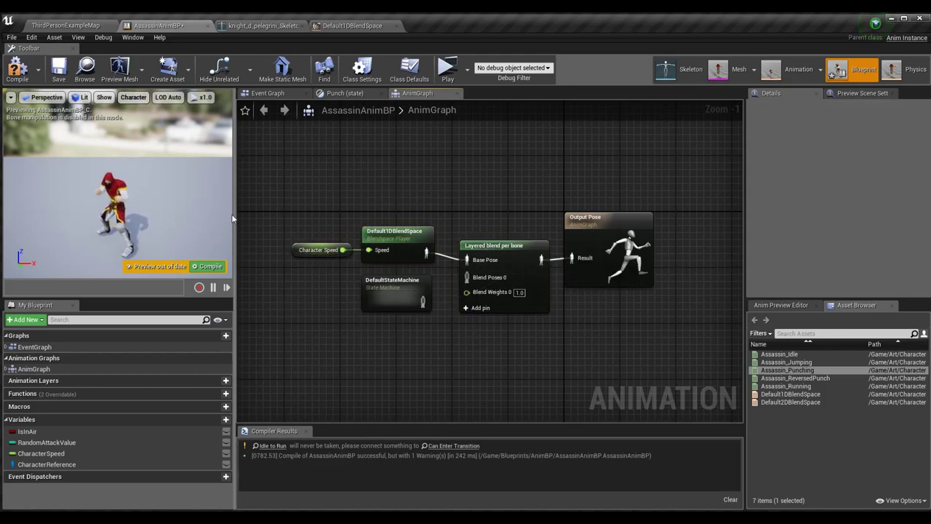
pyautogui.moveTo(422, 302); pyautogui.dragTo(467, 277)
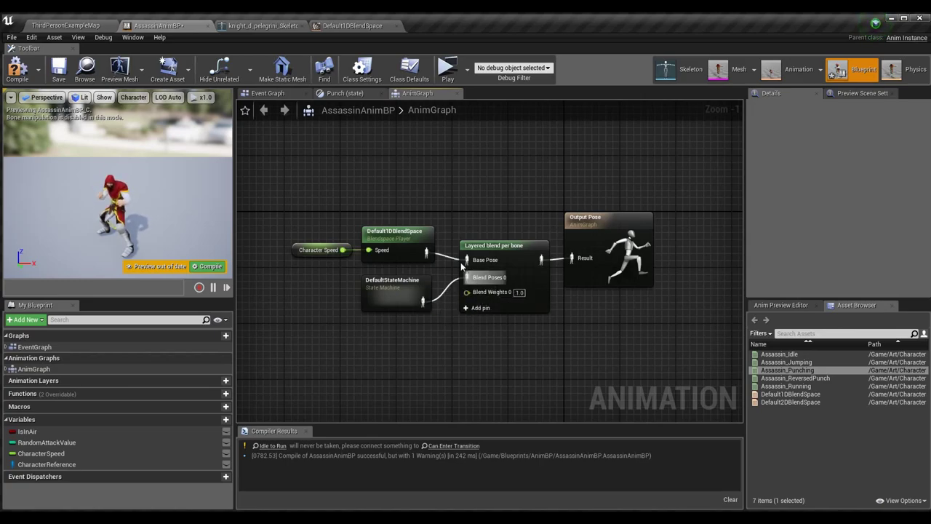
pyautogui.click(13, 71)
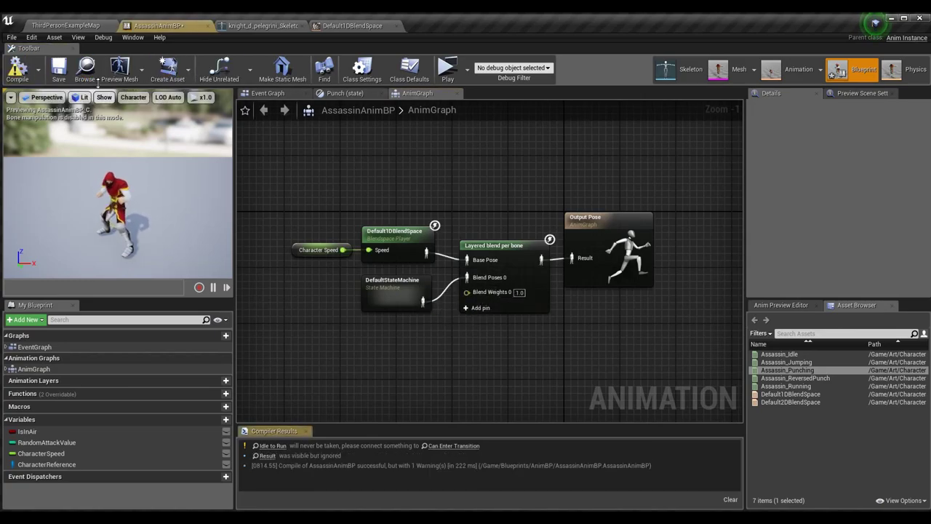
pyautogui.click(59, 70)
# - Review the Default1DBlendSpace player's settings in the AnimGraph
pyautogui.moveTo(308, 173); pyautogui.dragTo(347, 244)
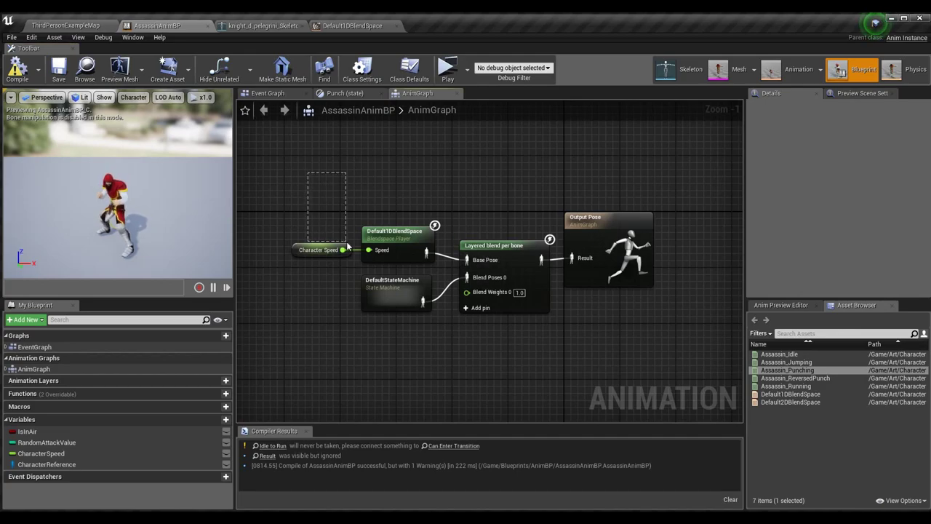
pyautogui.click(397, 241)
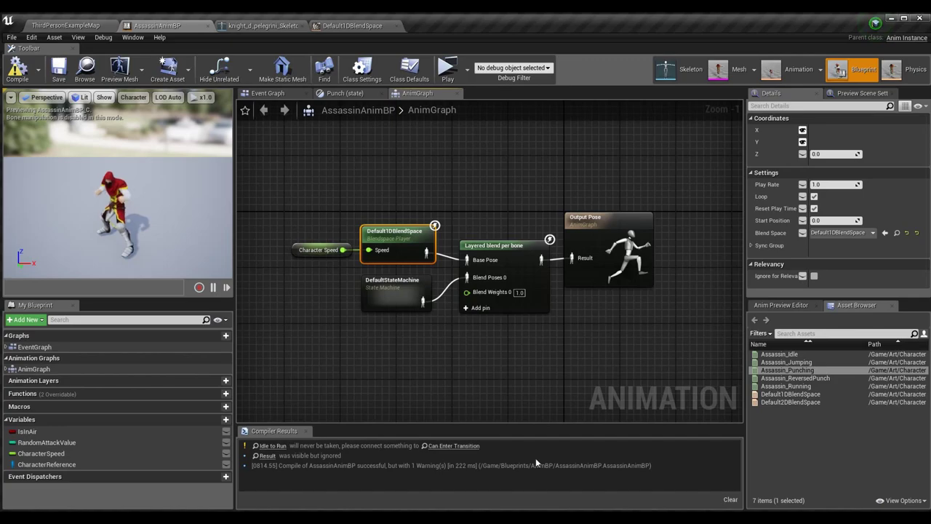
pyautogui.click(401, 379)
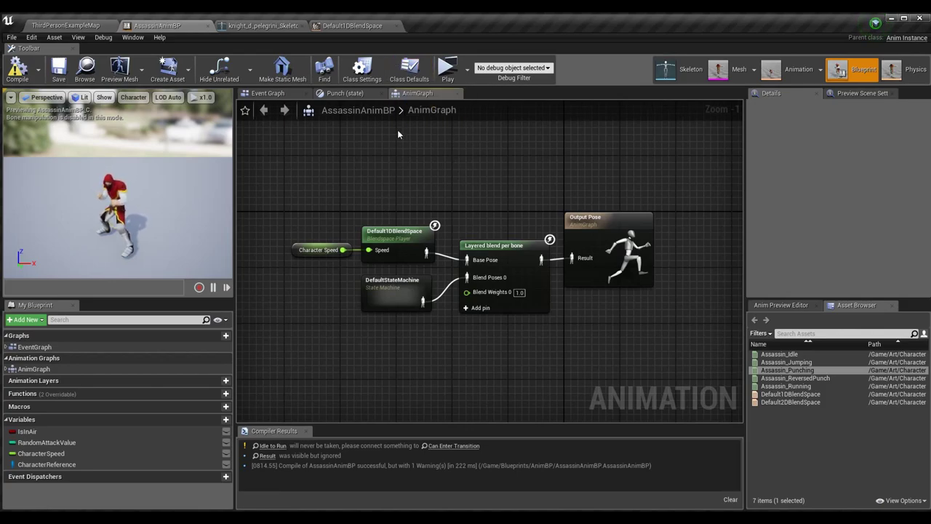
# - Create a new Blend Space 1D asset for the knight_d_pelegrini skeleton and name its horizontal axis Speed
pyautogui.click(58, 26)
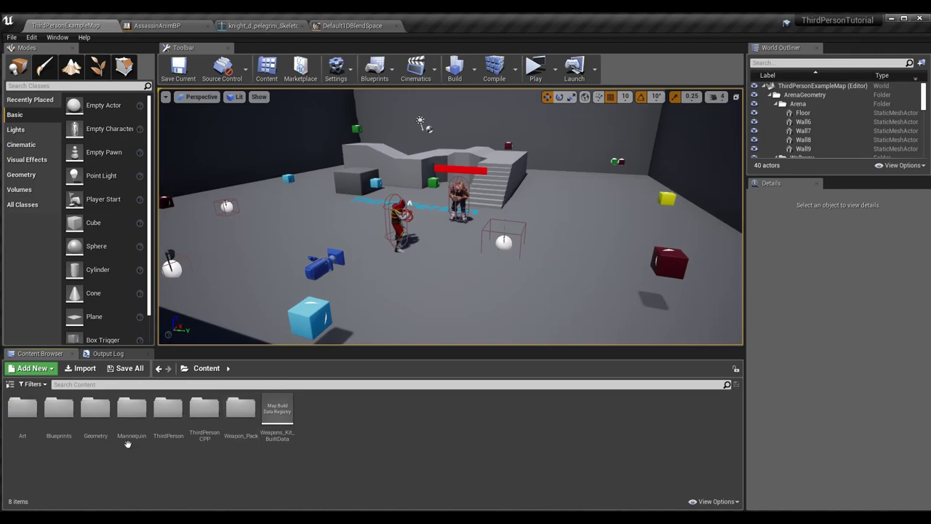
pyautogui.click(52, 373)
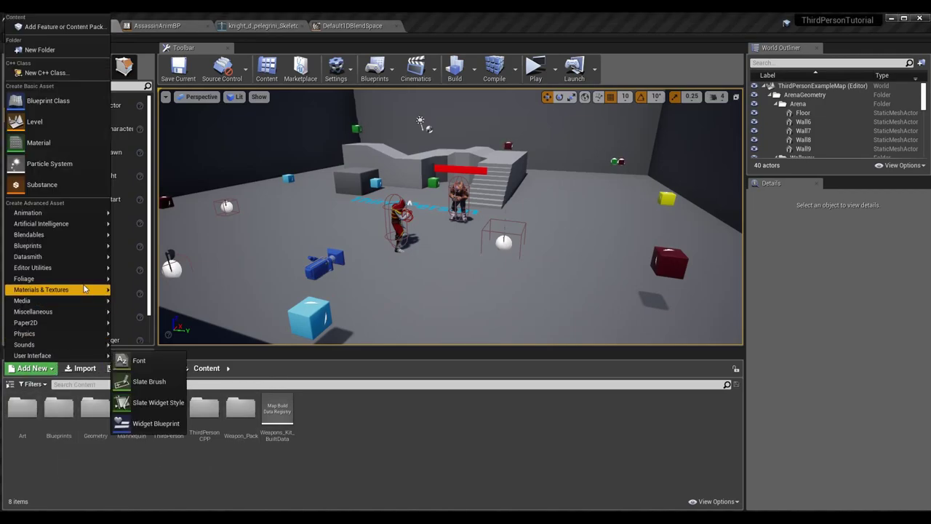
pyautogui.moveTo(95, 214)
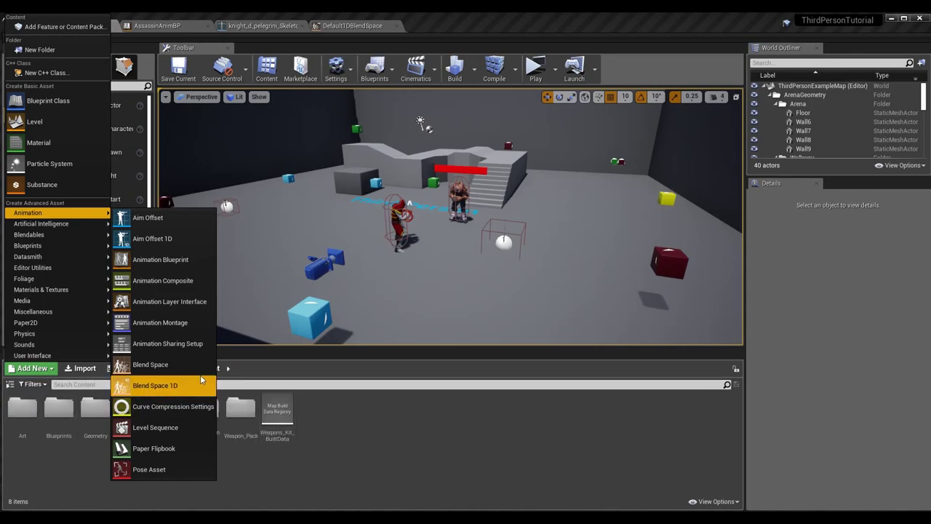
pyautogui.click(188, 393)
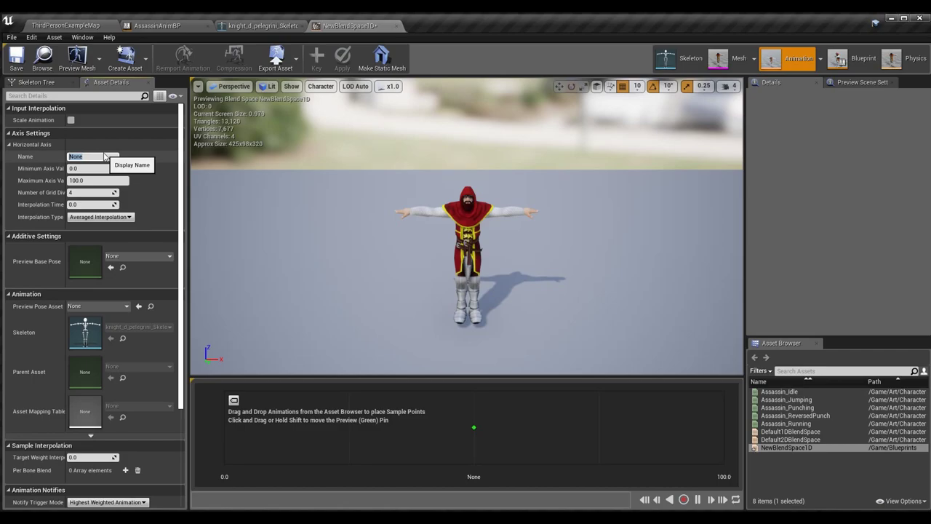
pyautogui.write('Spe')
pyautogui.press('Return')
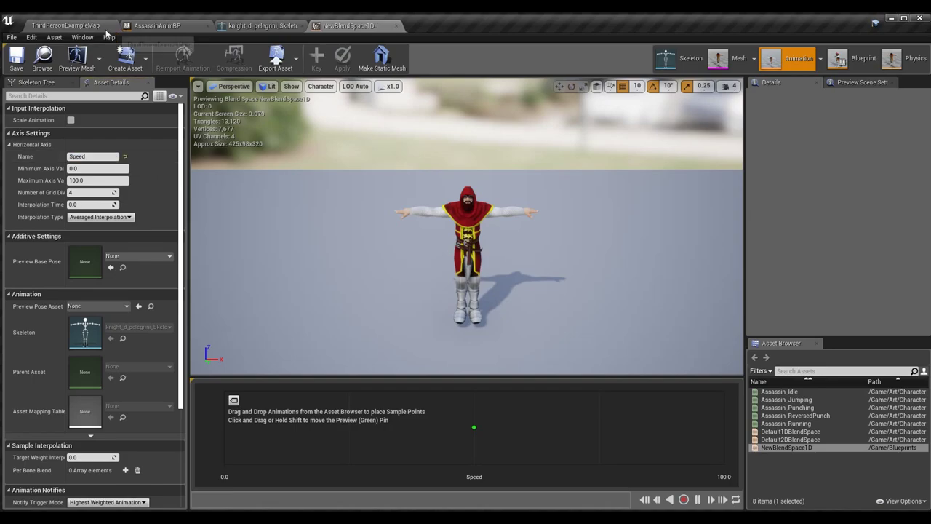
# - Play-test ThirdPersonExampleMap, running and jumping the assassin around the arena to check the blended movement animations, and end the session
pyautogui.click(65, 26)
pyautogui.click(534, 66)
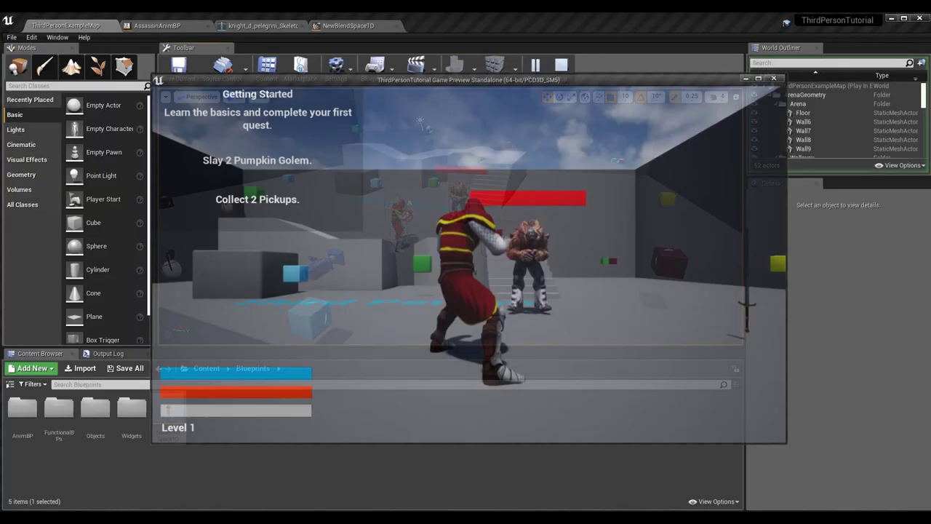
pyautogui.press('w')
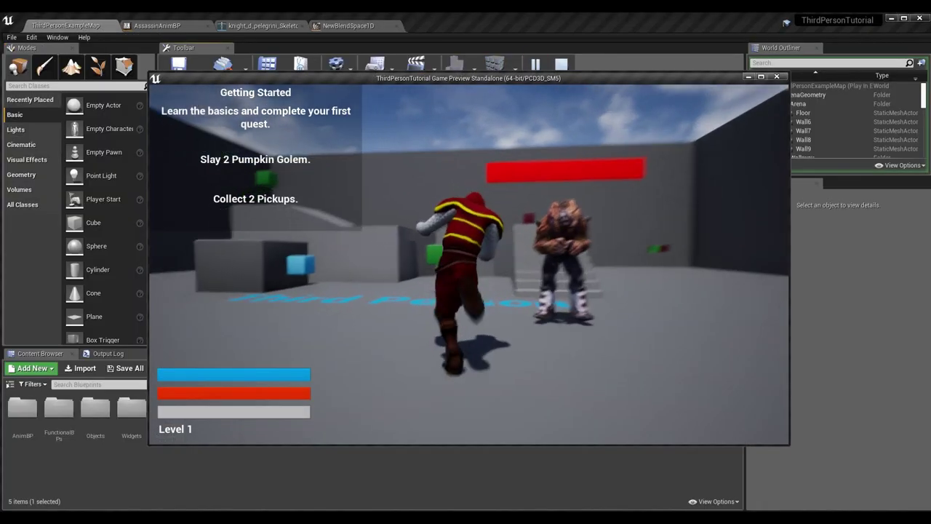
pyautogui.press('w')
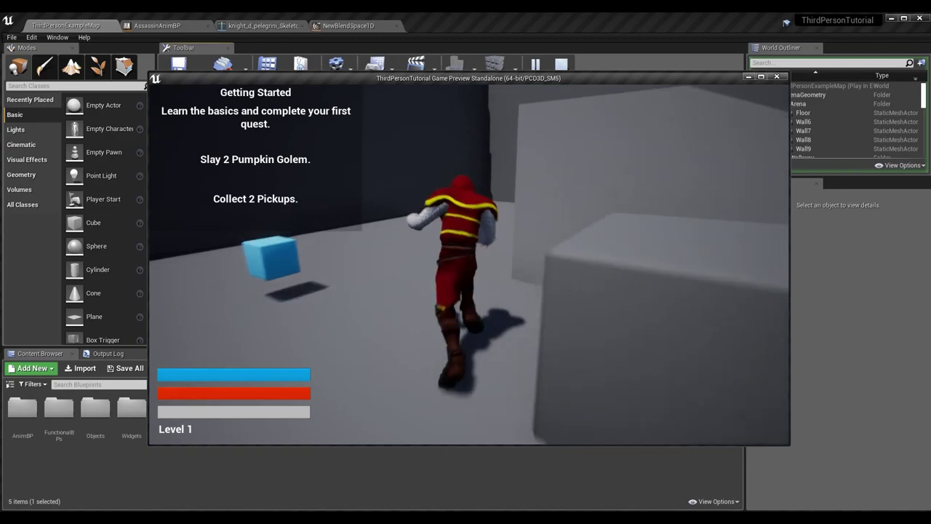
pyautogui.press('w')
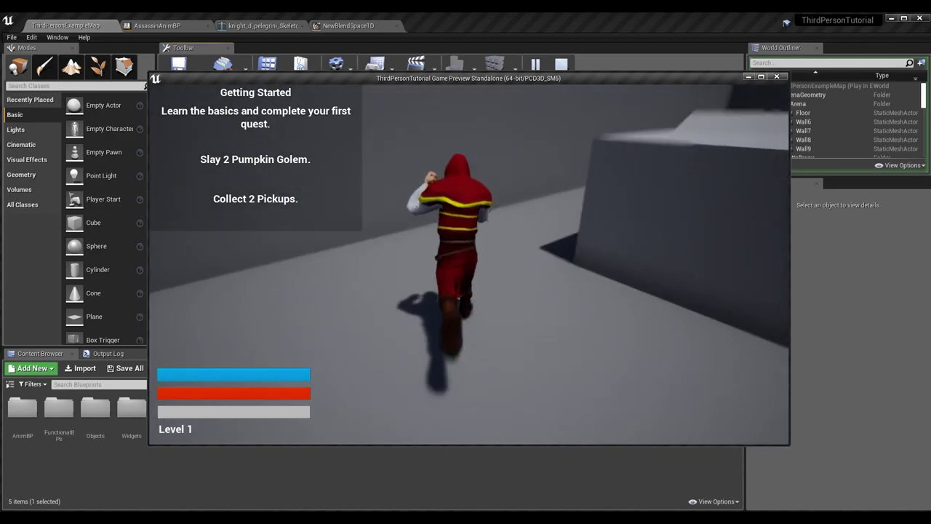
pyautogui.press('w')
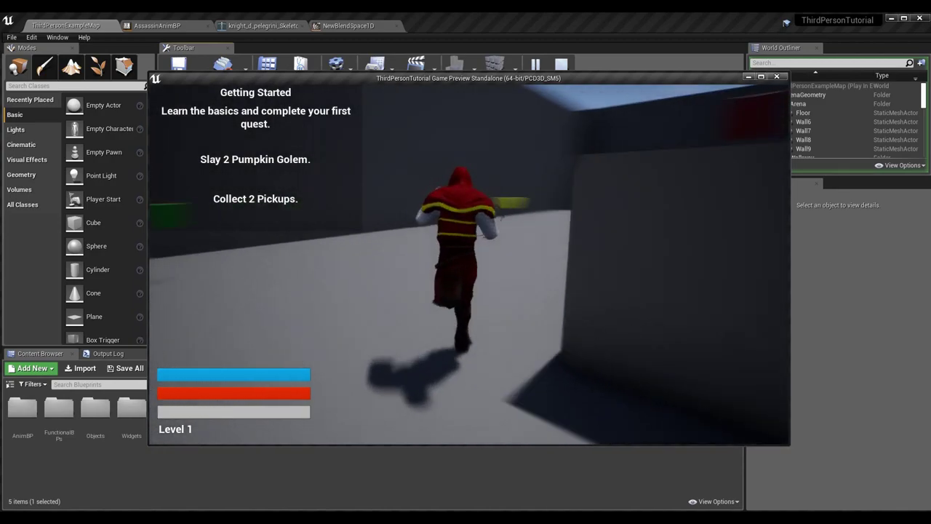
pyautogui.press('w')
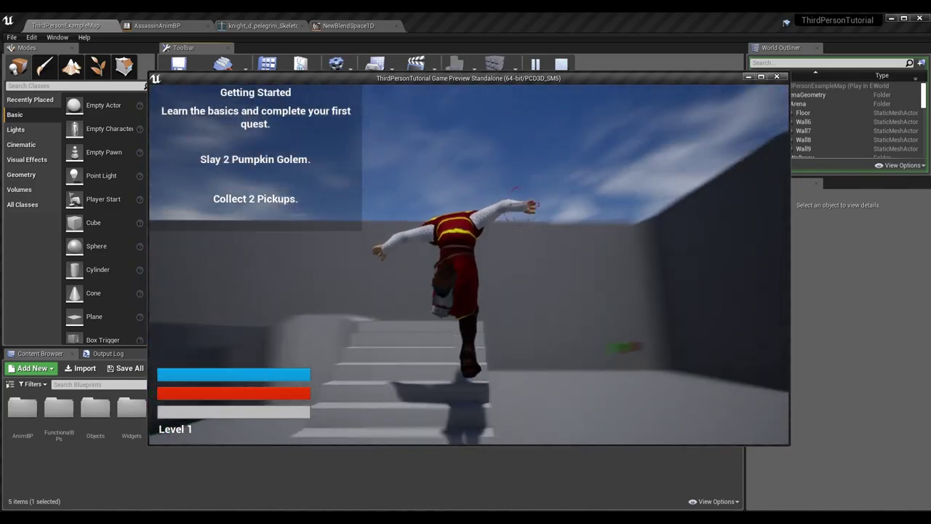
pyautogui.press('space')
pyautogui.press('w')
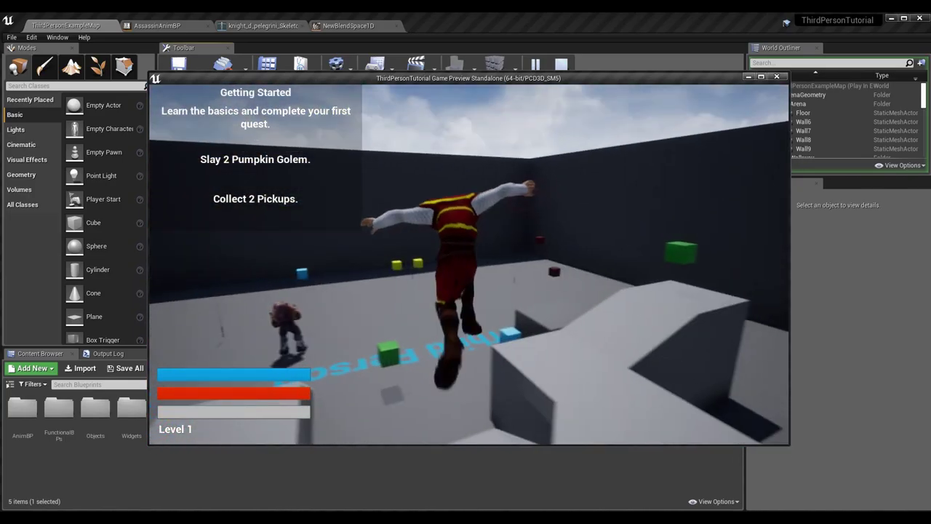
pyautogui.press('w')
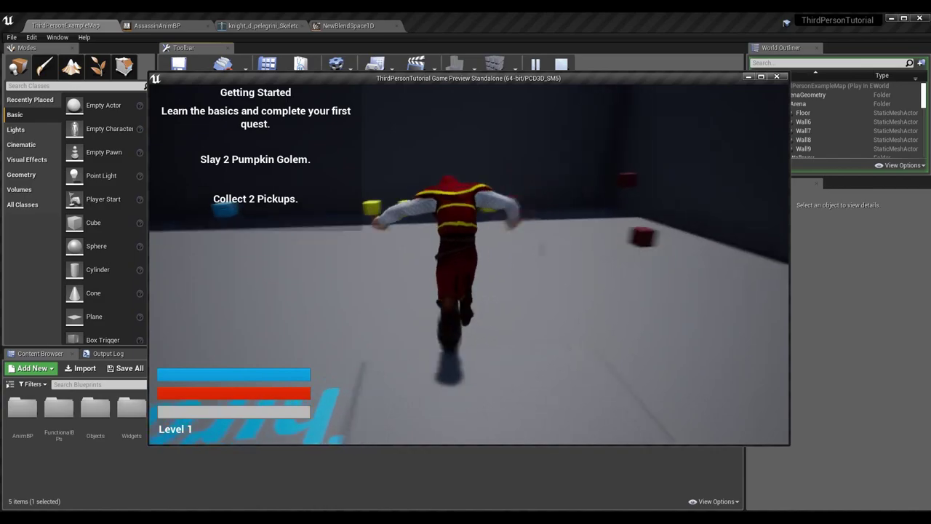
pyautogui.press('d')
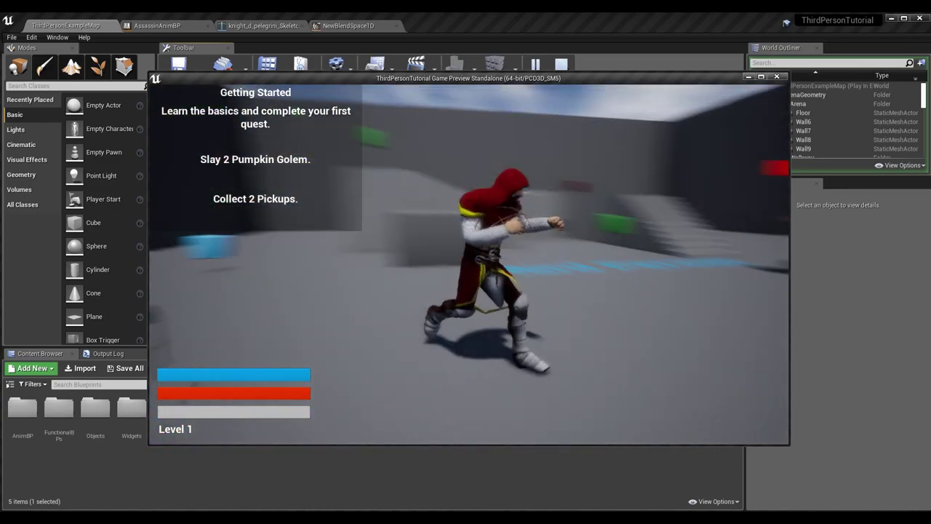
pyautogui.press('s')
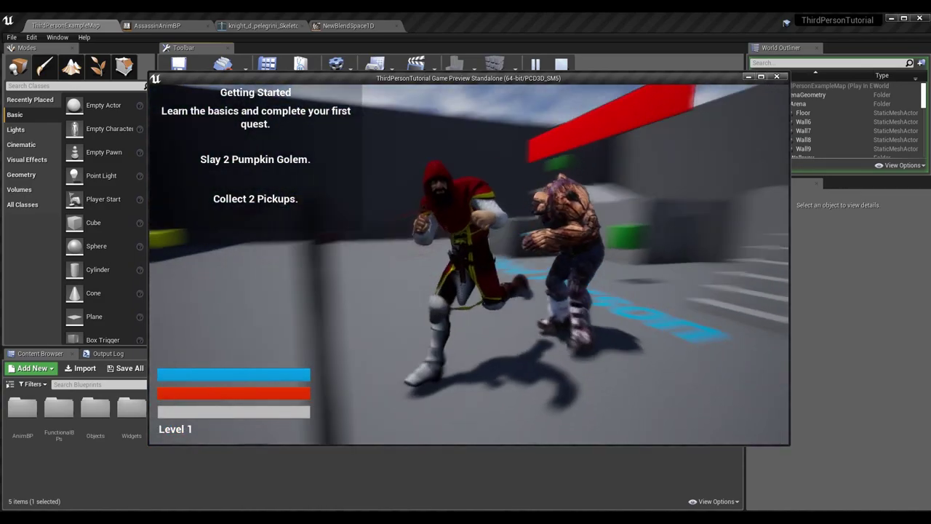
pyautogui.press('s')
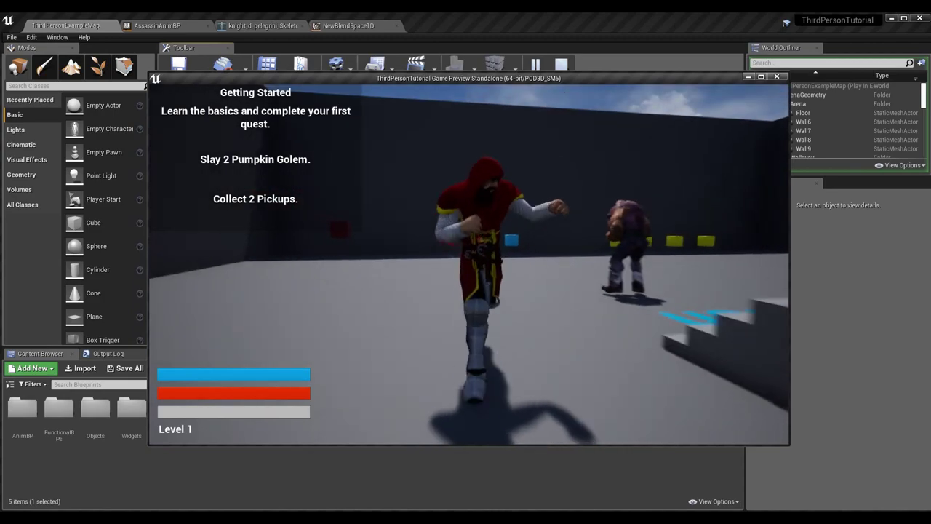
pyautogui.press('w')
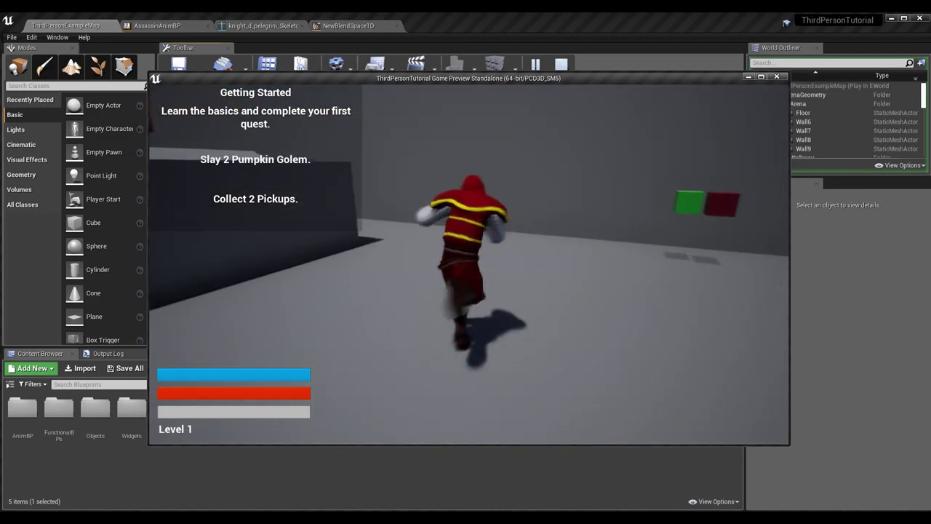
pyautogui.press('s')
pyautogui.press('s')
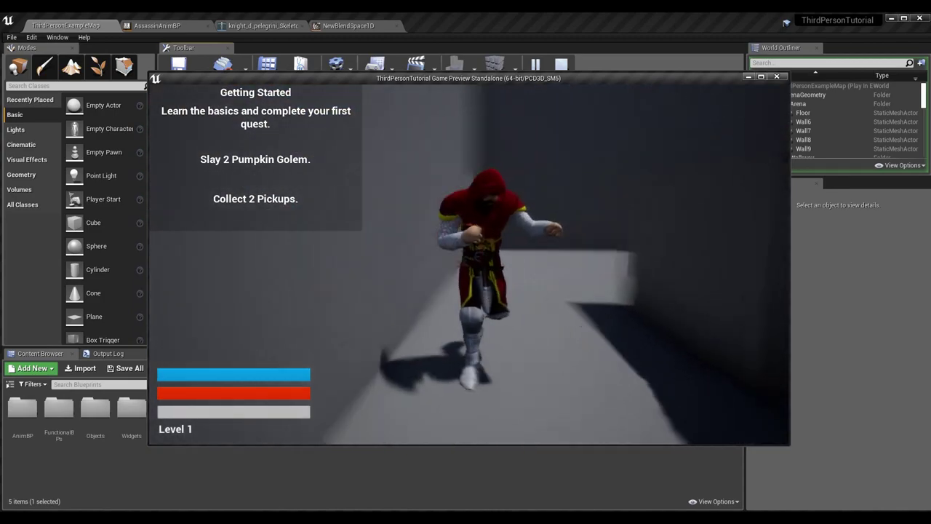
pyautogui.press('w')
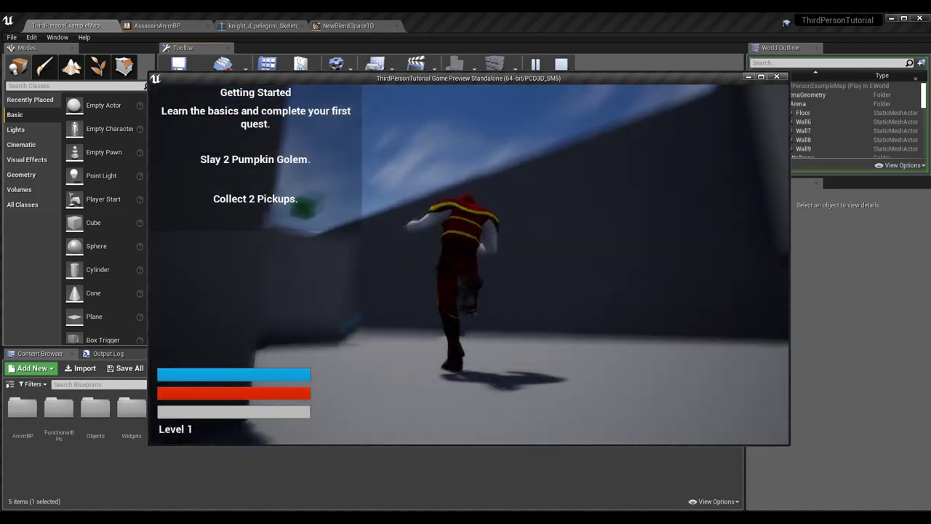
pyautogui.press('w')
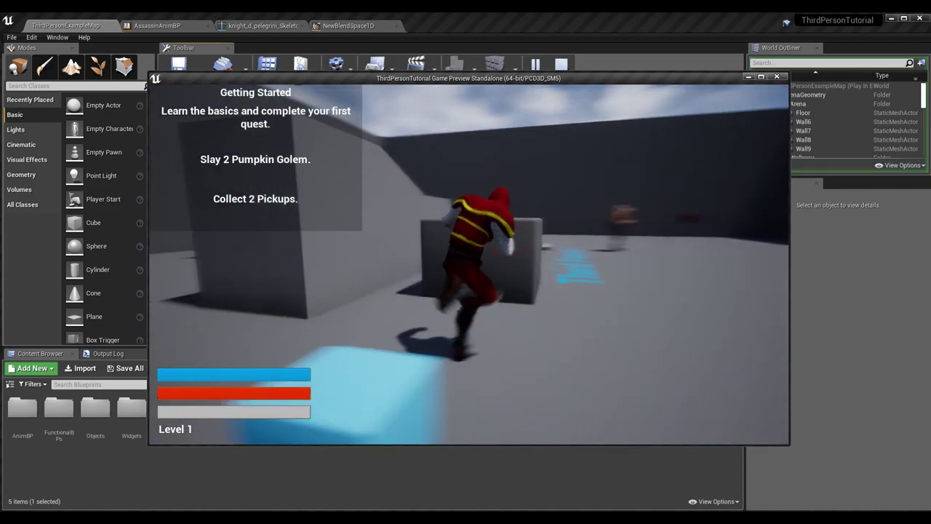
pyautogui.press('w')
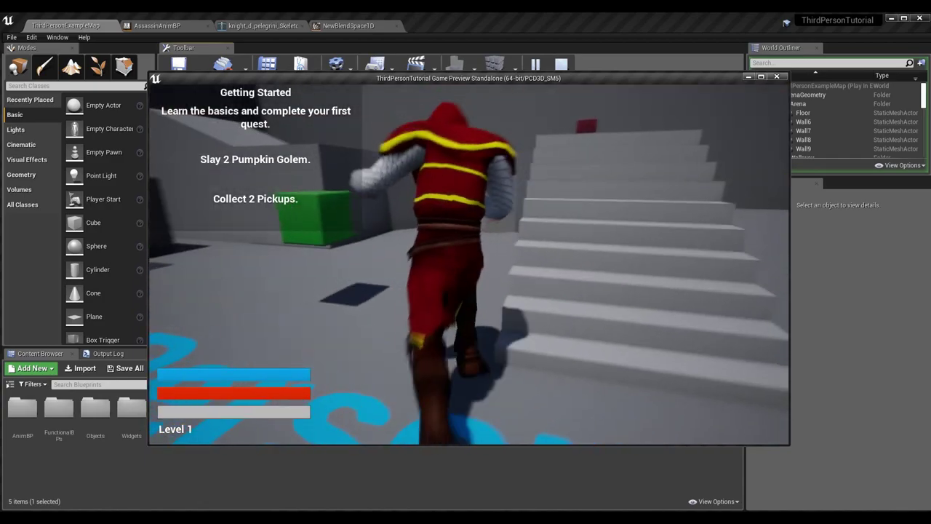
pyautogui.press('w')
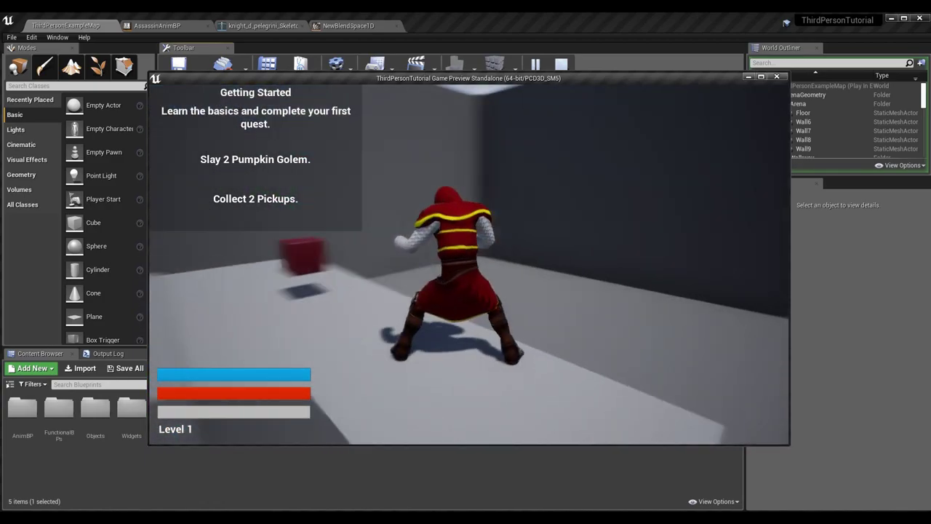
pyautogui.press('w')
pyautogui.press('w')
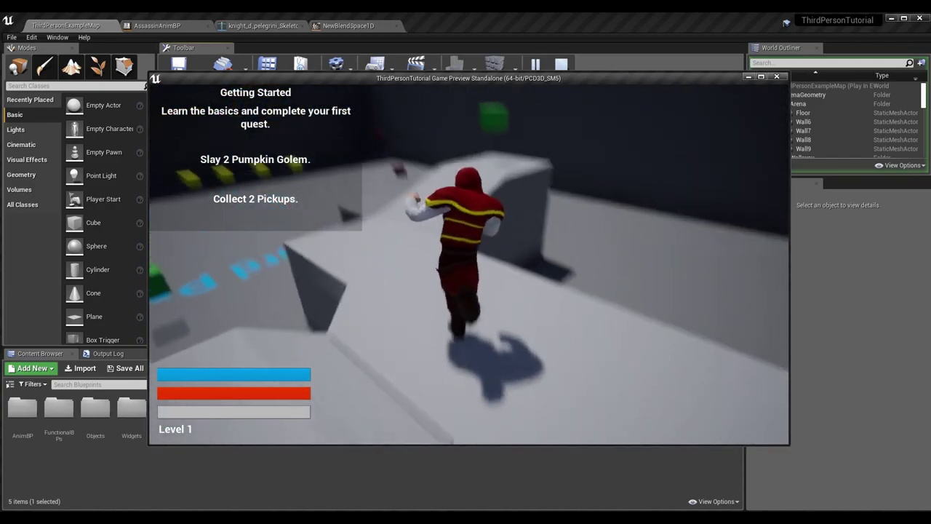
pyautogui.press('w')
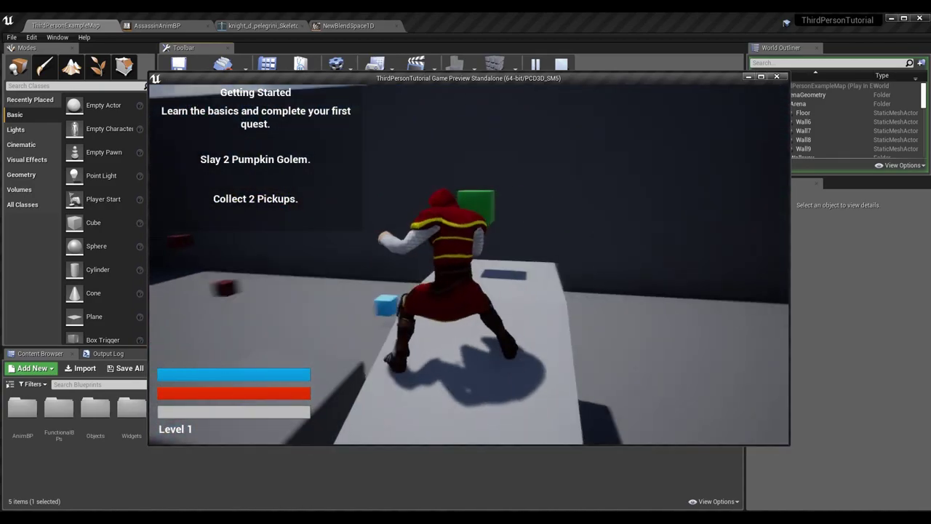
pyautogui.press('w')
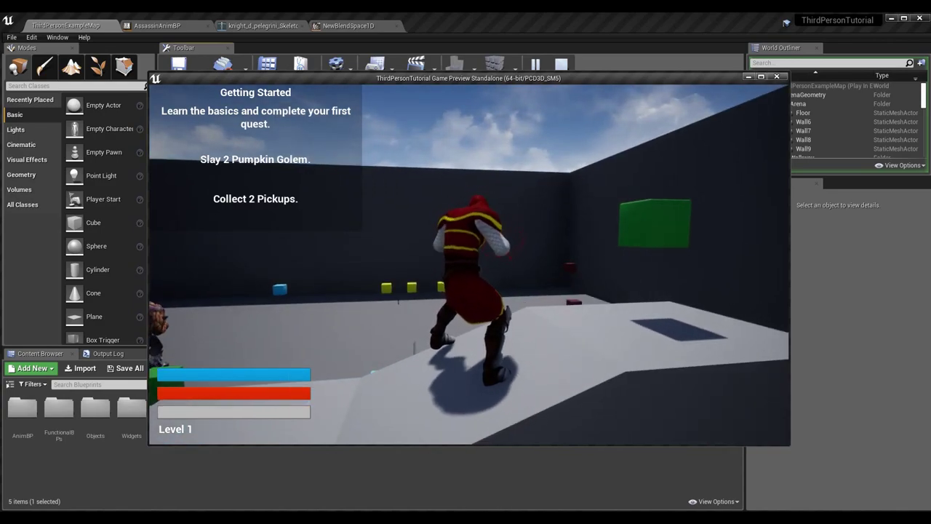
pyautogui.press('w')
pyautogui.press('space')
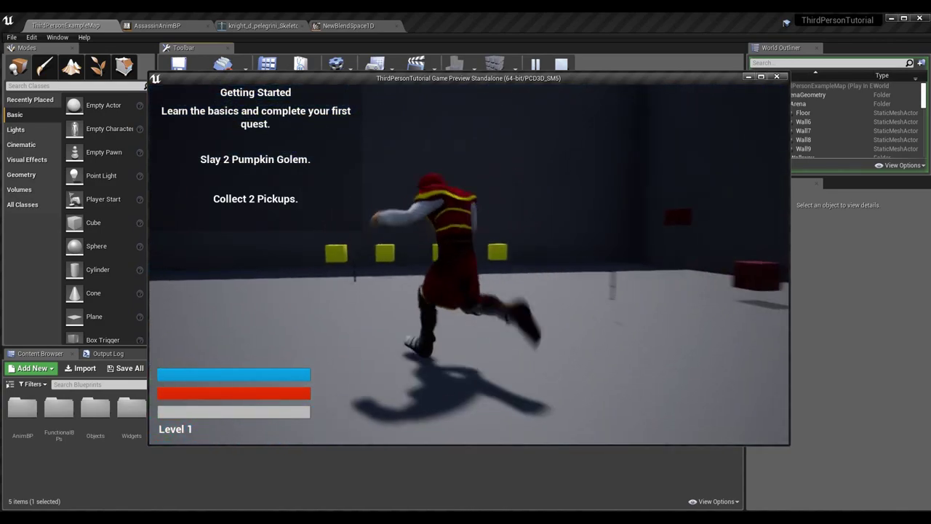
pyautogui.press('w')
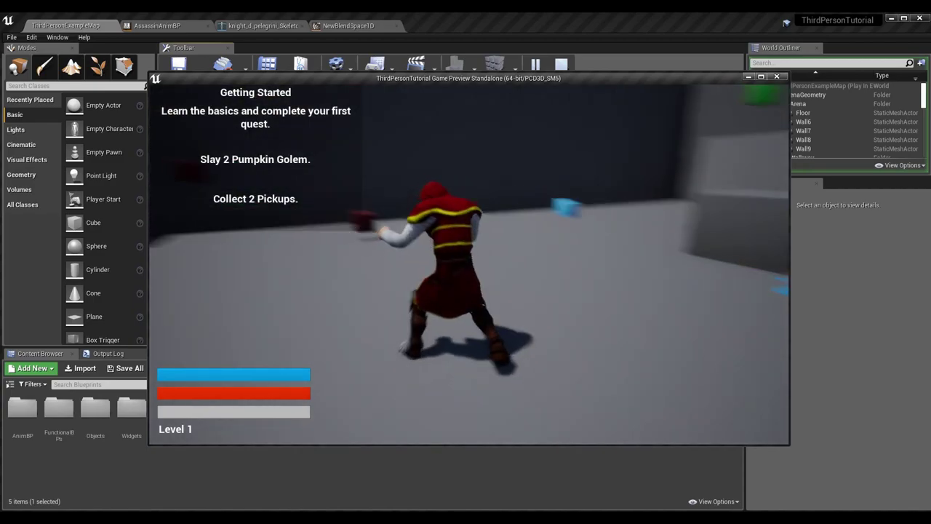
pyautogui.press('w')
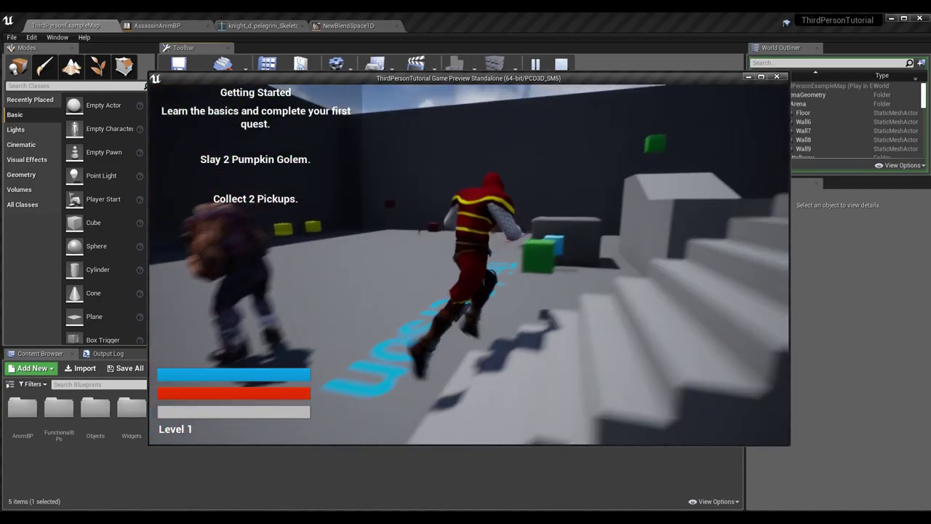
pyautogui.press('w')
pyautogui.press('s')
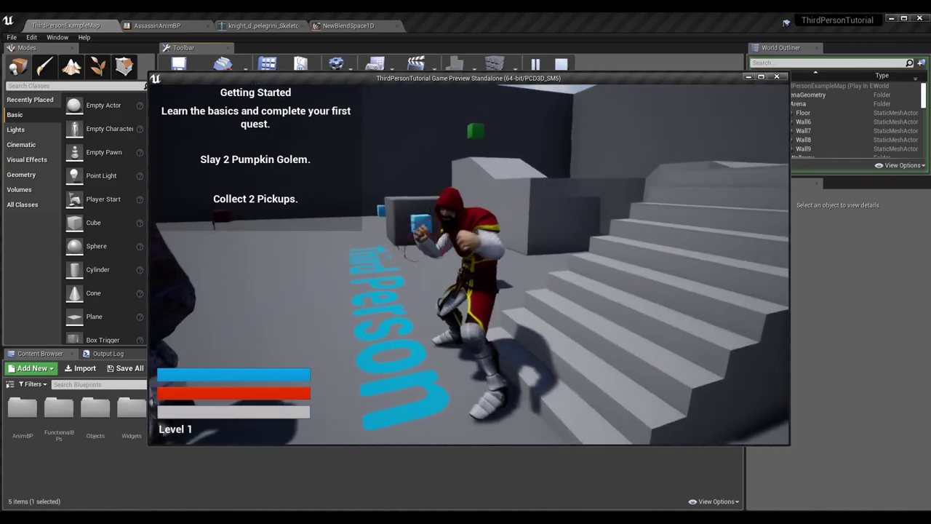
pyautogui.press('w')
pyautogui.press('w')
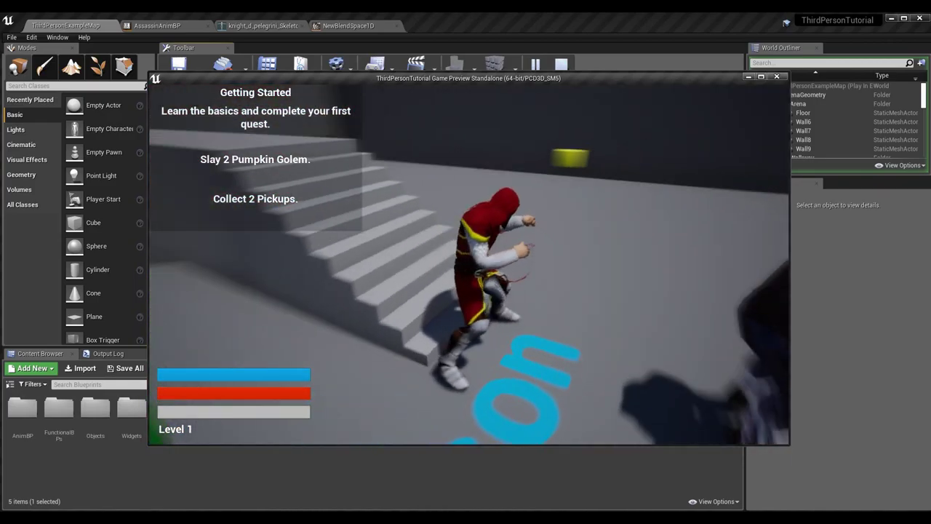
pyautogui.press('Escape')
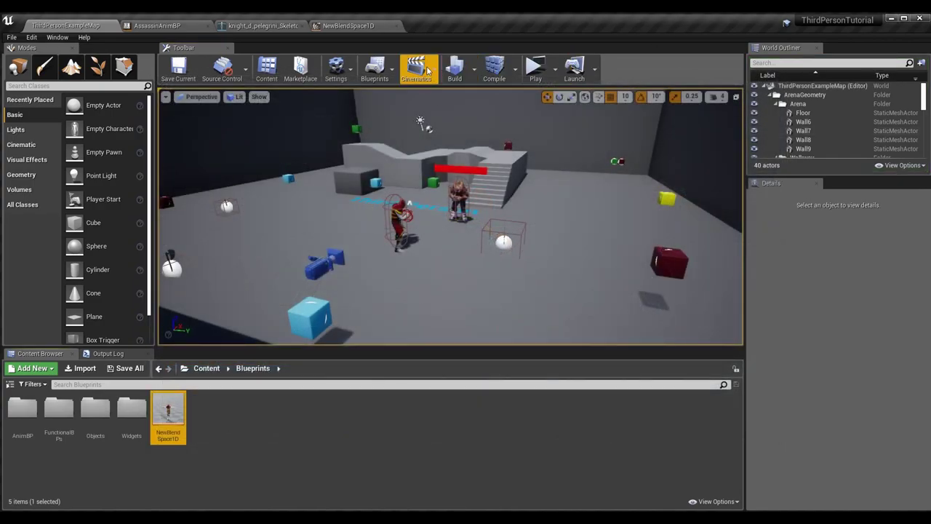
# - Review NewBlendSpace1D's horizontal axis name and add a NewBlendSpace1D blend space player to AssassinAnimBP's AnimGraph
pyautogui.click(363, 27)
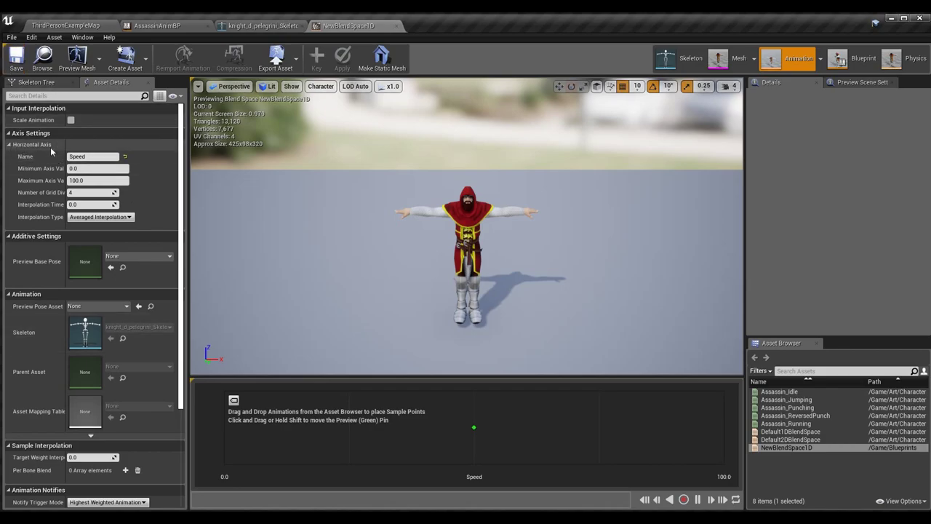
pyautogui.click(95, 156)
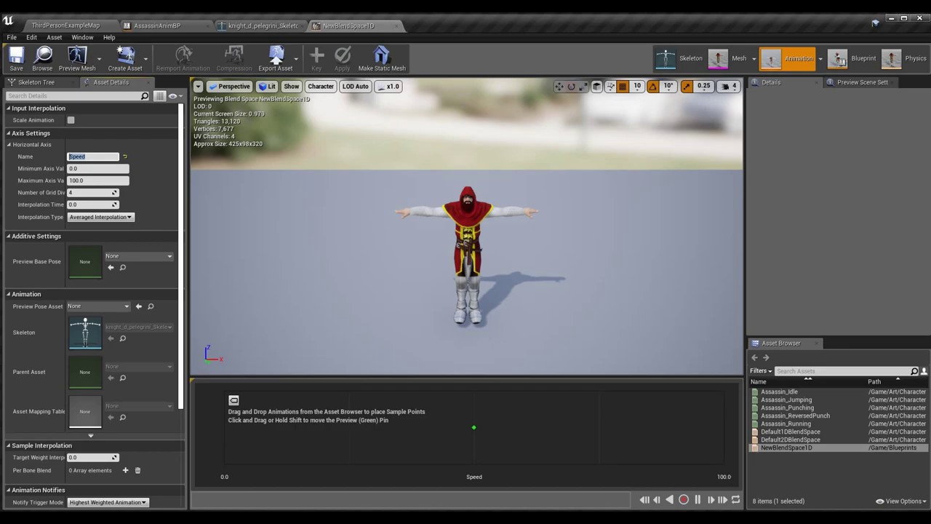
pyautogui.click(156, 26)
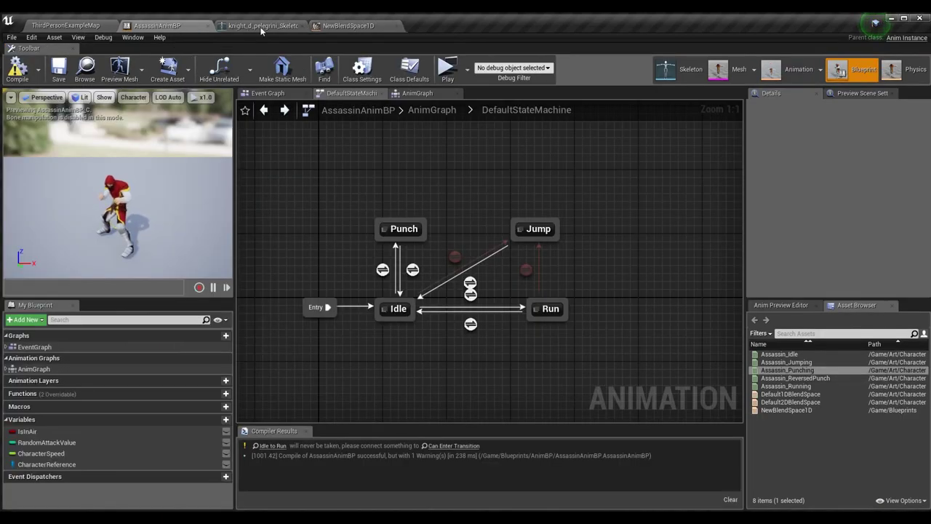
pyautogui.click(420, 109)
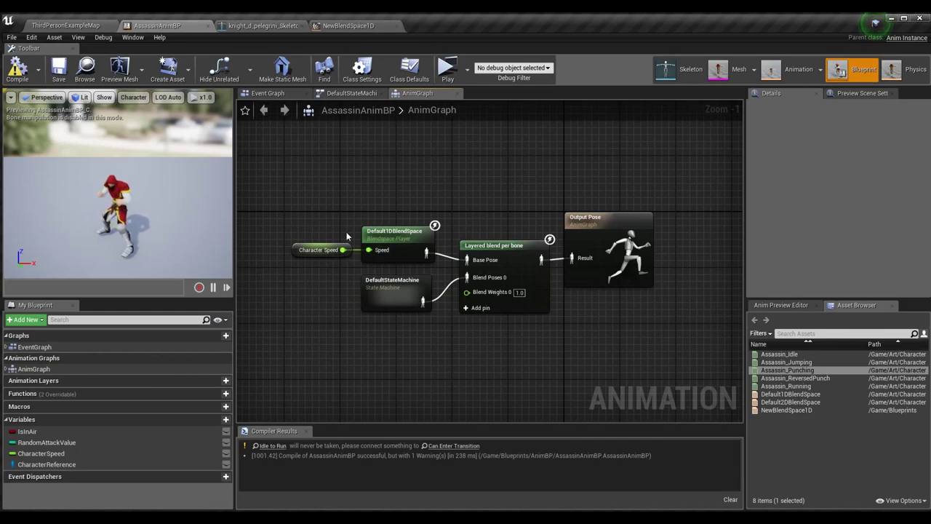
pyautogui.rightClick(365, 172)
pyautogui.write('newb')
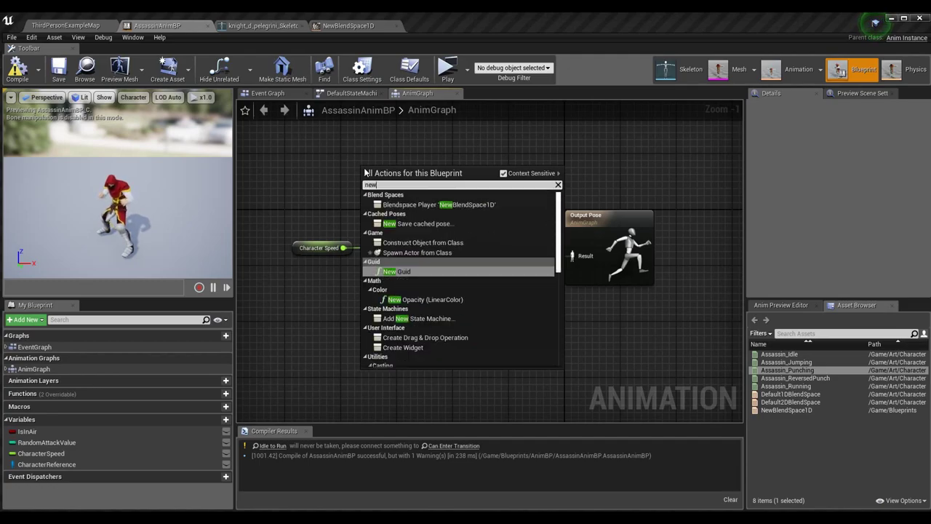
pyautogui.press('Return')
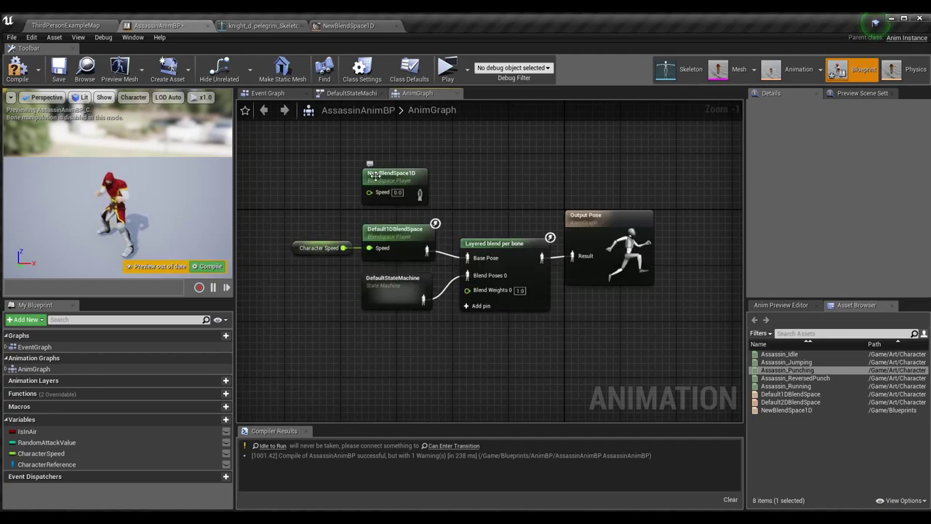
# - Rename NewBlendSpace1D's horizontal axis to Torque and check the matching input on its player node in the AnimGraph
pyautogui.click(351, 27)
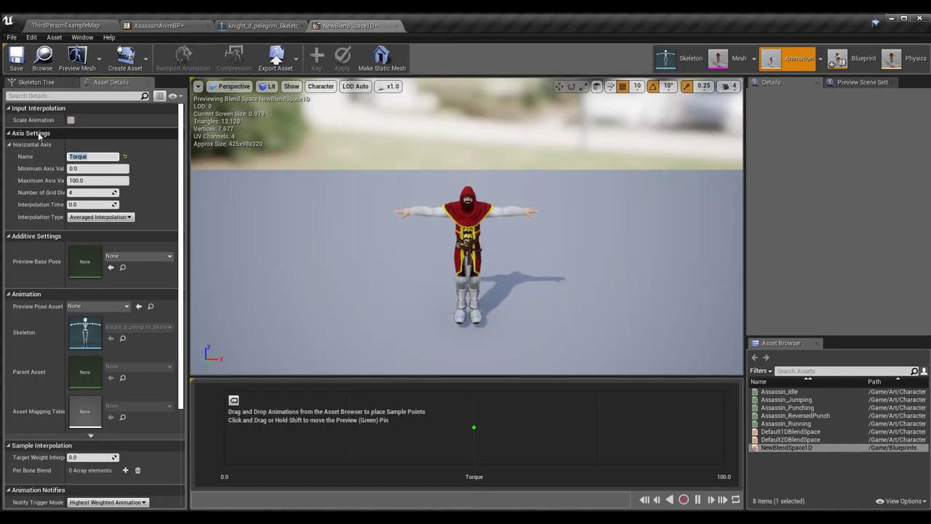
pyautogui.click(175, 24)
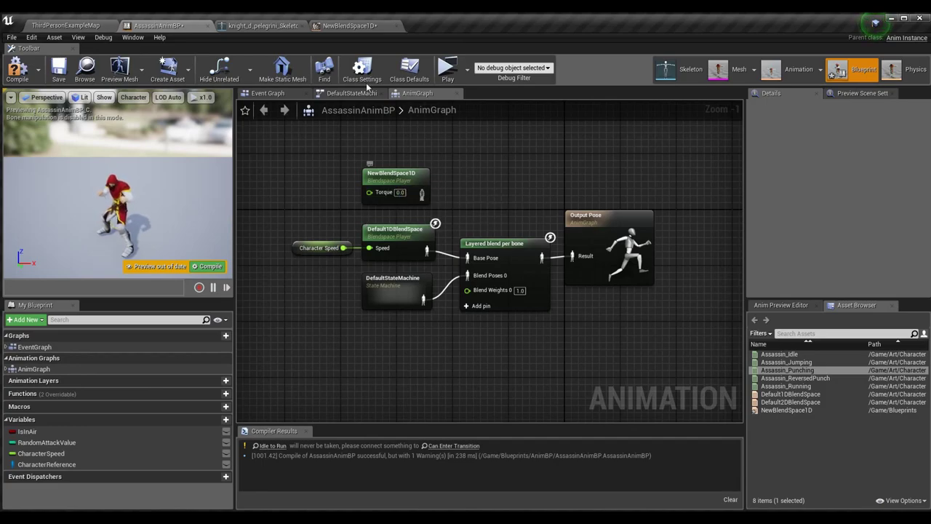
pyautogui.click(349, 25)
pyautogui.click(108, 156)
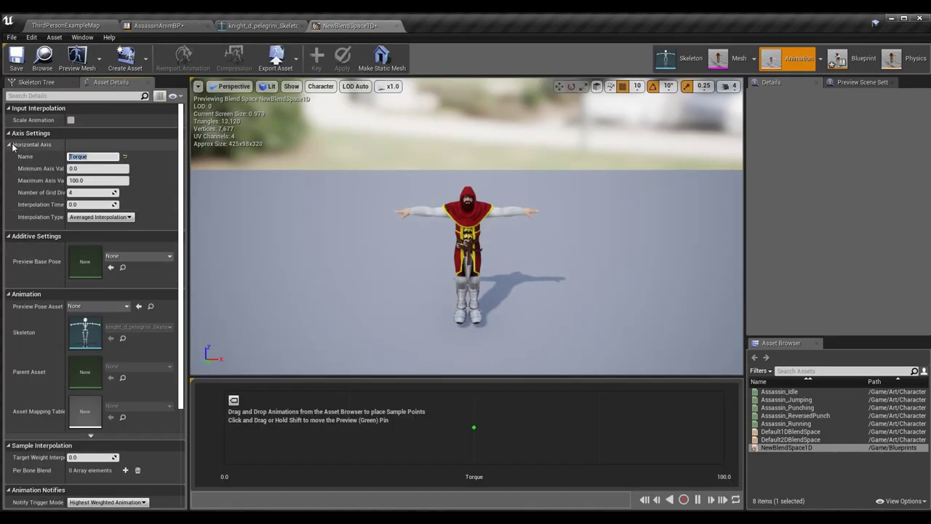
# - Rename NewBlendSpace1D's horizontal axis to CharacterSpeed and check the renamed input on its player node in the AnimGraph
pyautogui.write('CharacterSpeed')
pyautogui.press('Return')
pyautogui.click(182, 27)
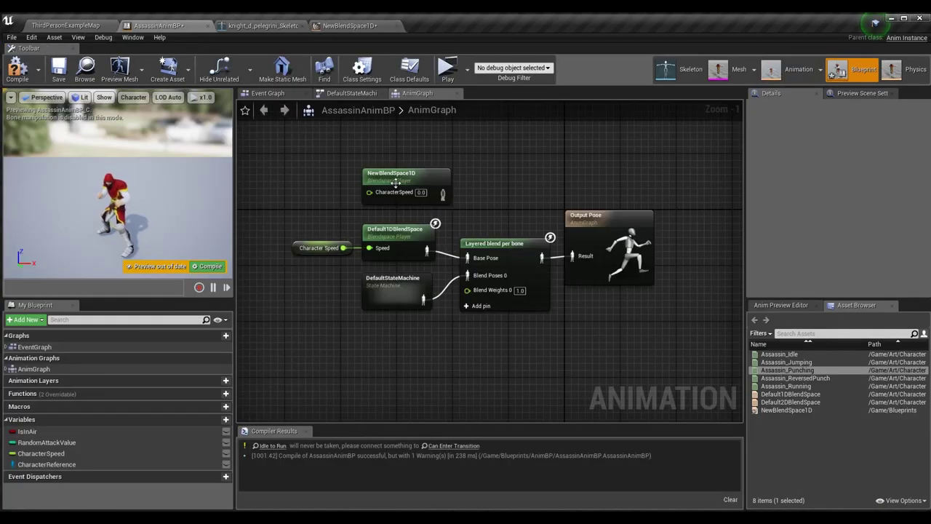
pyautogui.click(355, 26)
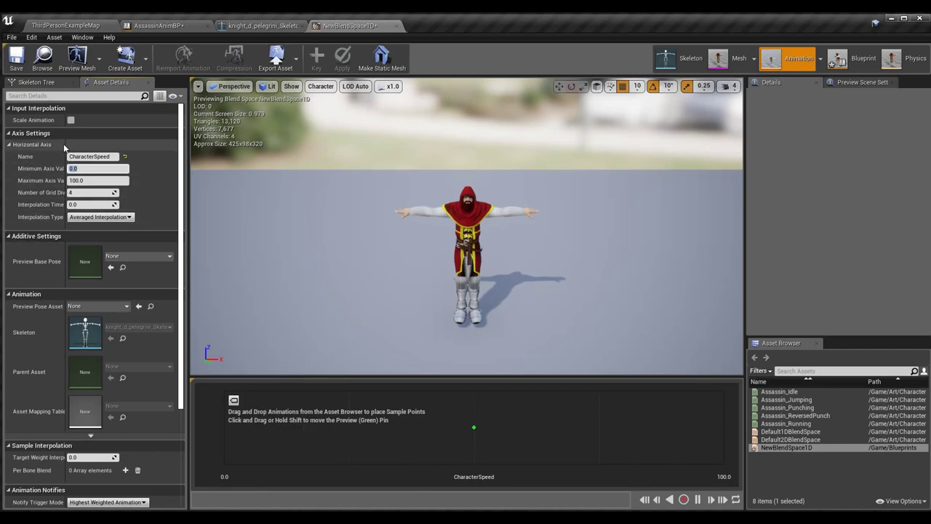
# - Place Assassin_Idle at the 0.0 end and Assassin_Running at the 100.0 end of NewBlendSpace1D's CharacterSpeed axis
pyautogui.moveTo(65, 144); pyautogui.dragTo(90, 144)
pyautogui.click(120, 168)
pyautogui.click(132, 180)
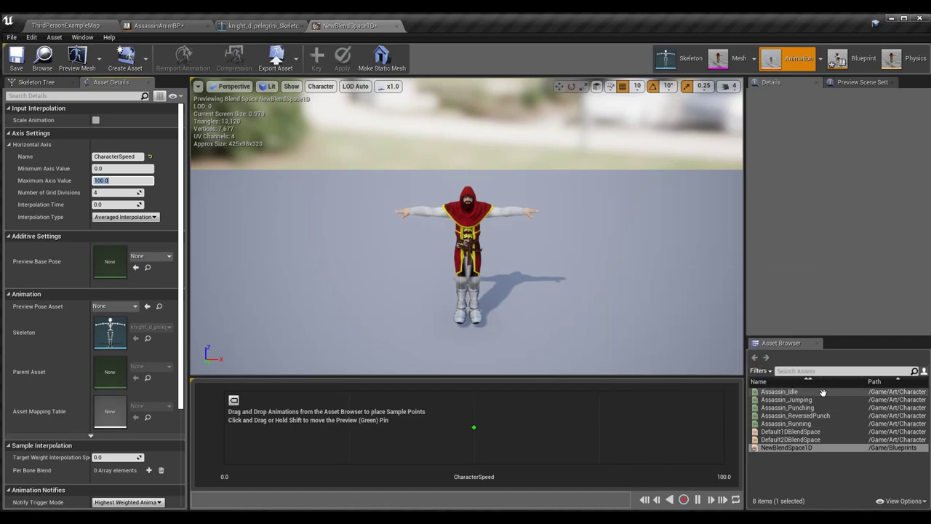
pyautogui.moveTo(820, 393); pyautogui.dragTo(233, 401)
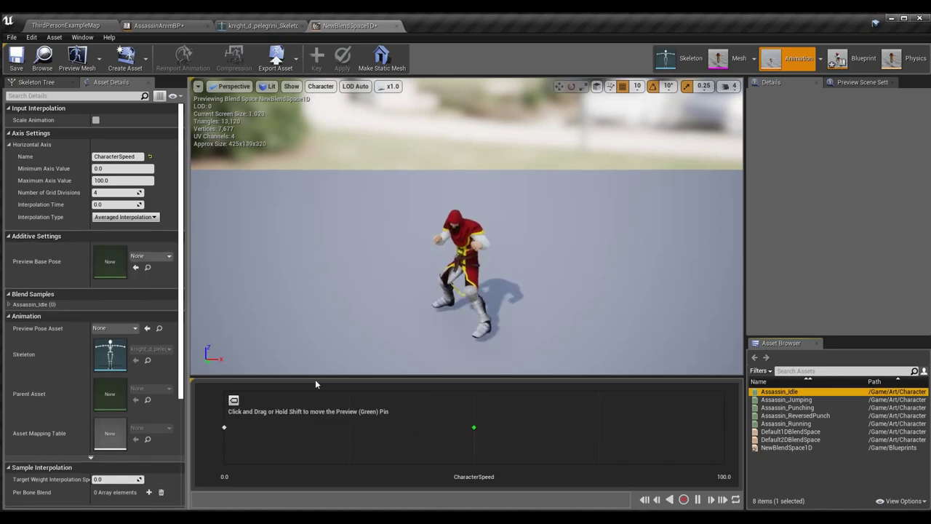
pyautogui.moveTo(473, 429); pyautogui.dragTo(773, 460)
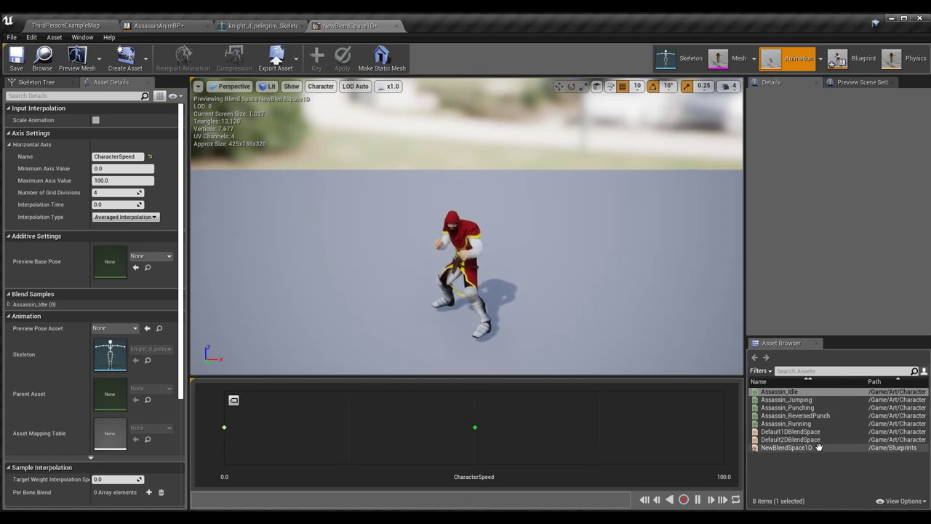
pyautogui.moveTo(786, 423); pyautogui.dragTo(732, 437)
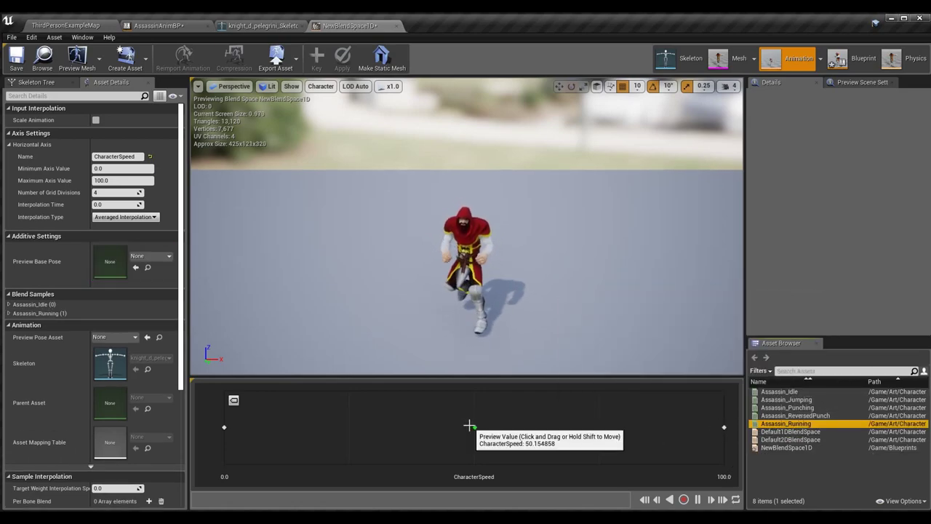
# - Scrub the preview pin back and forth along the CharacterSpeed axis to examine the blend between idle and running
pyautogui.moveTo(473, 424); pyautogui.dragTo(724, 427)
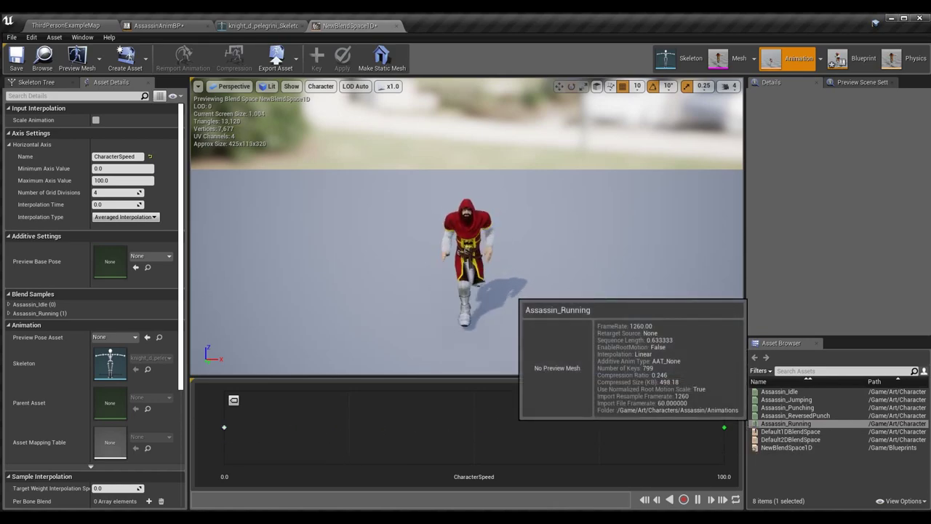
pyautogui.moveTo(320, 414)
pyautogui.mouseDown()
pyautogui.moveTo(688, 412)
pyautogui.moveTo(222, 404)
pyautogui.moveTo(229, 391)
pyautogui.moveTo(469, 402)
pyautogui.moveTo(316, 403)
pyautogui.moveTo(191, 386)
pyautogui.moveTo(639, 419)
pyautogui.moveTo(724, 442)
pyautogui.moveTo(240, 426)
pyautogui.moveTo(718, 430)
pyautogui.moveTo(723, 422)
pyautogui.moveTo(523, 433)
pyautogui.moveTo(321, 409)
pyautogui.mouseUp()
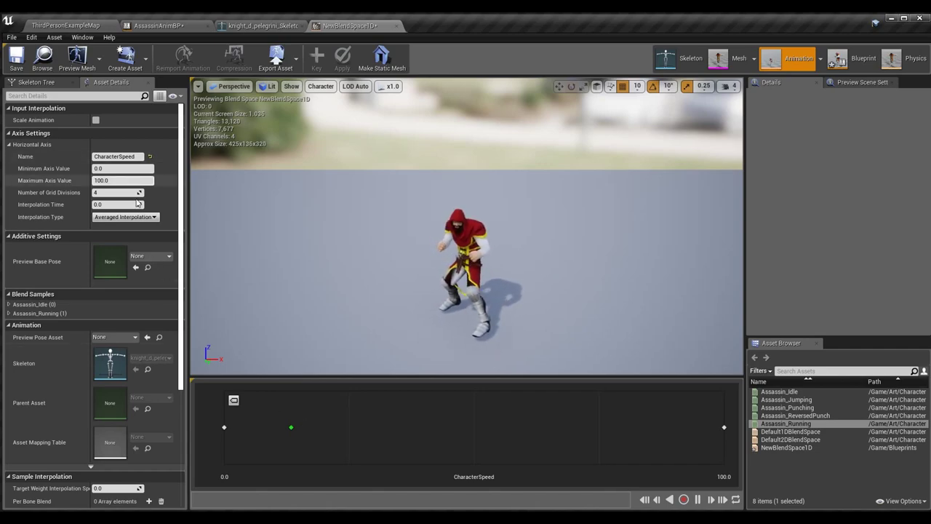
pyautogui.moveTo(290, 427); pyautogui.dragTo(740, 411)
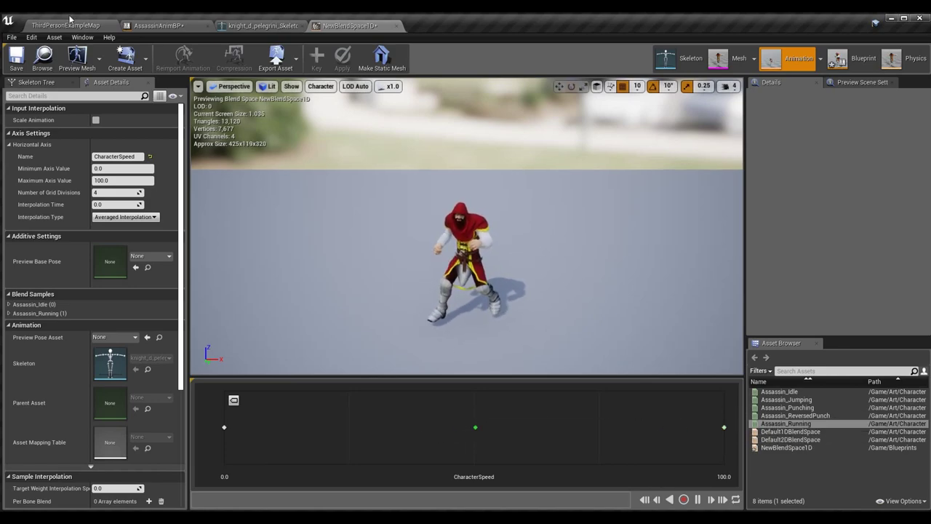
pyautogui.click(120, 180)
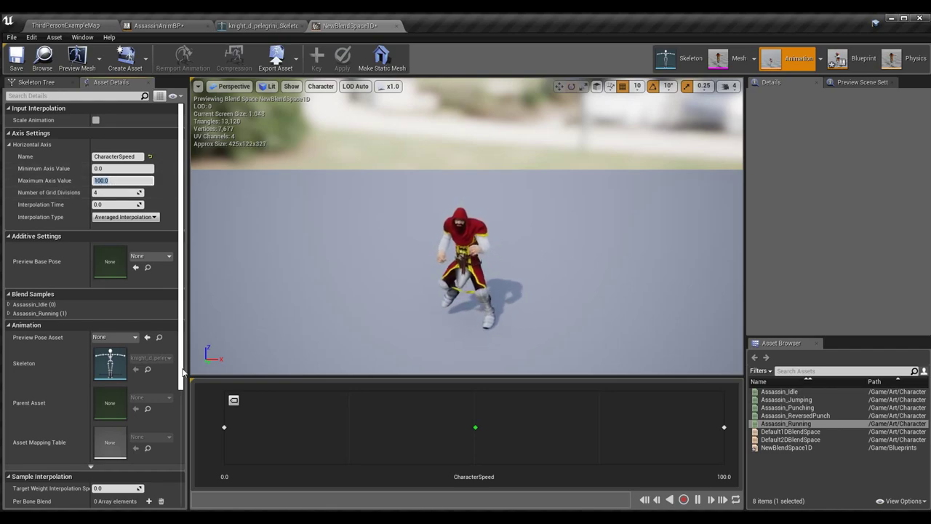
pyautogui.moveTo(221, 428)
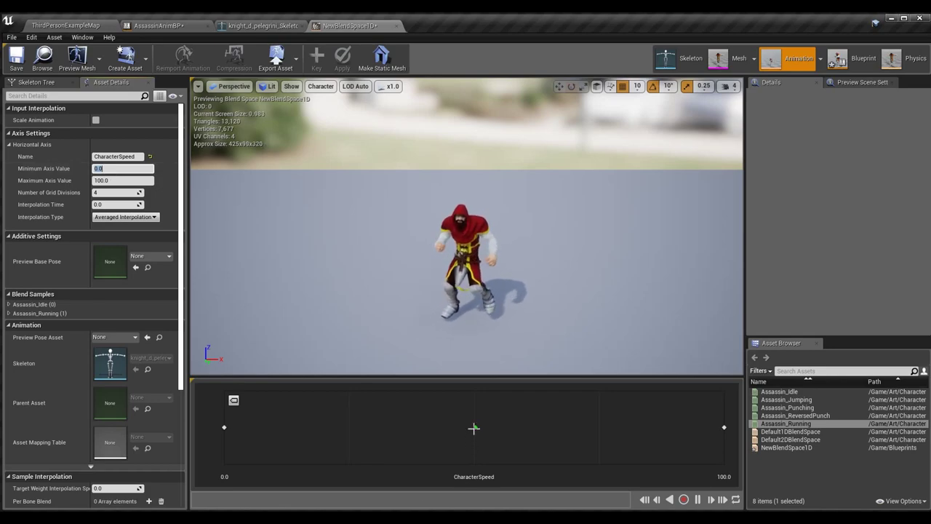
pyautogui.keyDown('shift'); pyautogui.moveTo(473, 428); pyautogui.dragTo(184, 444); pyautogui.keyUp('shift')
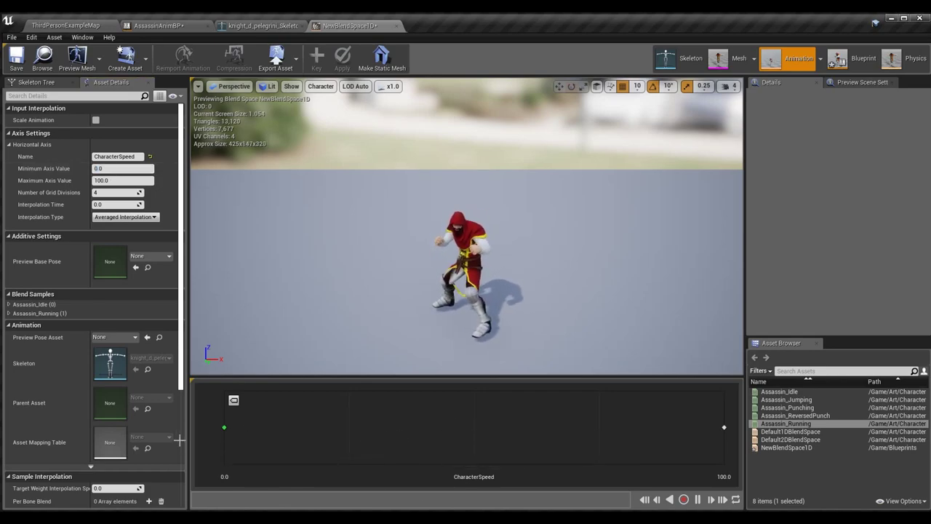
# - Search the project's Content folder for "blend" and open Default1DBlendSpace to examine its axis range
pyautogui.click(262, 26)
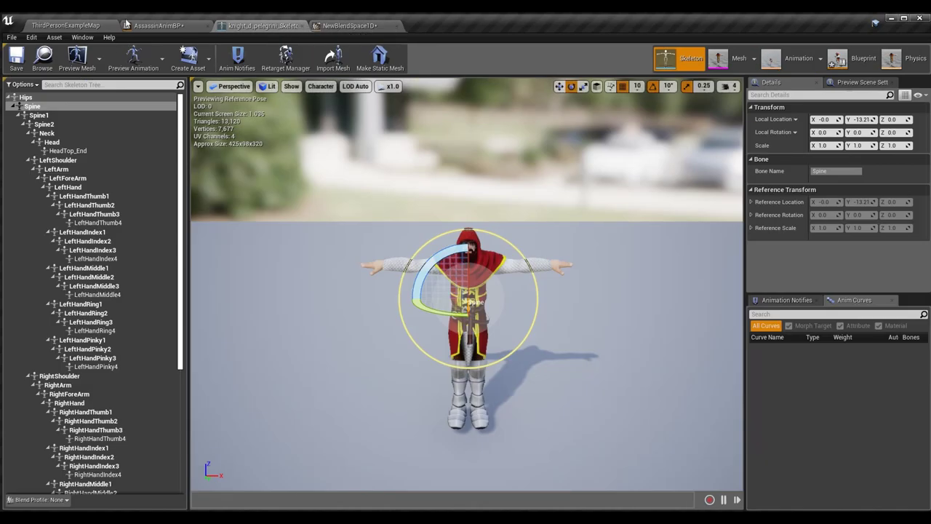
pyautogui.click(73, 25)
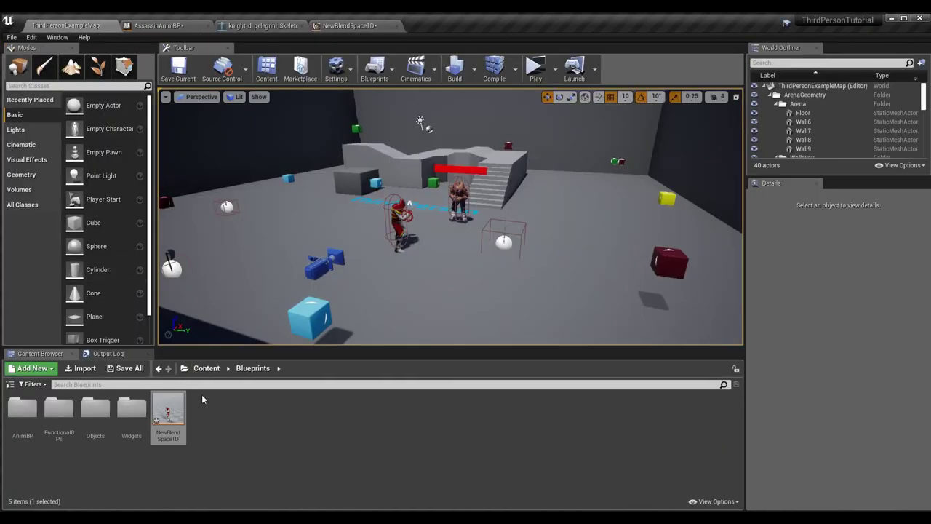
pyautogui.write('blend')
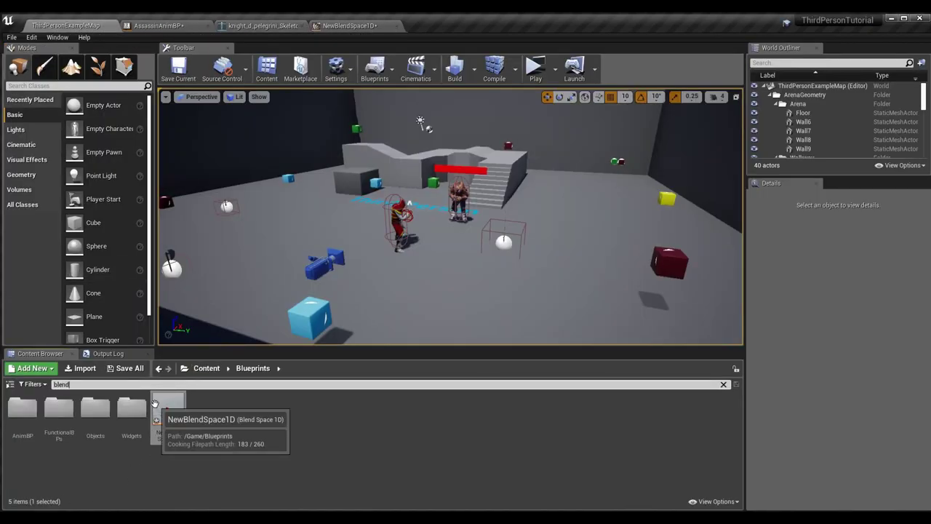
pyautogui.click(197, 369)
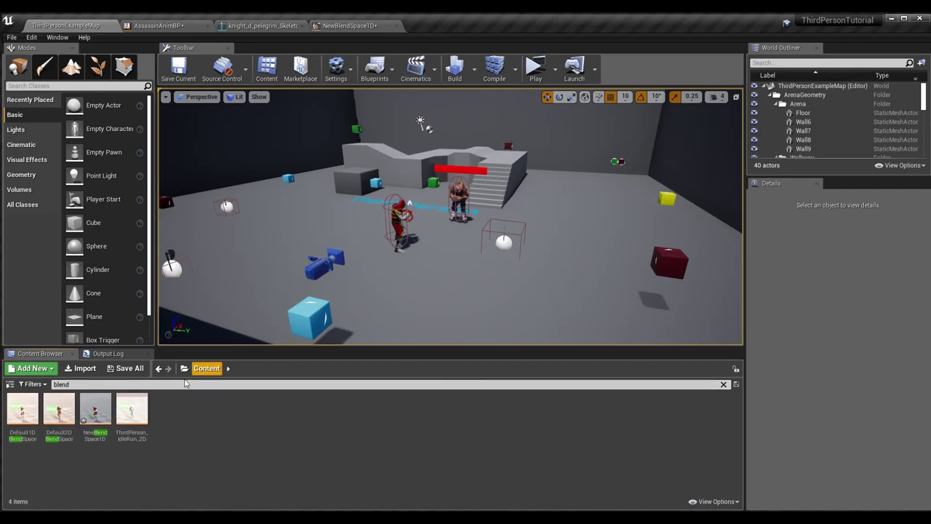
pyautogui.click(35, 431)
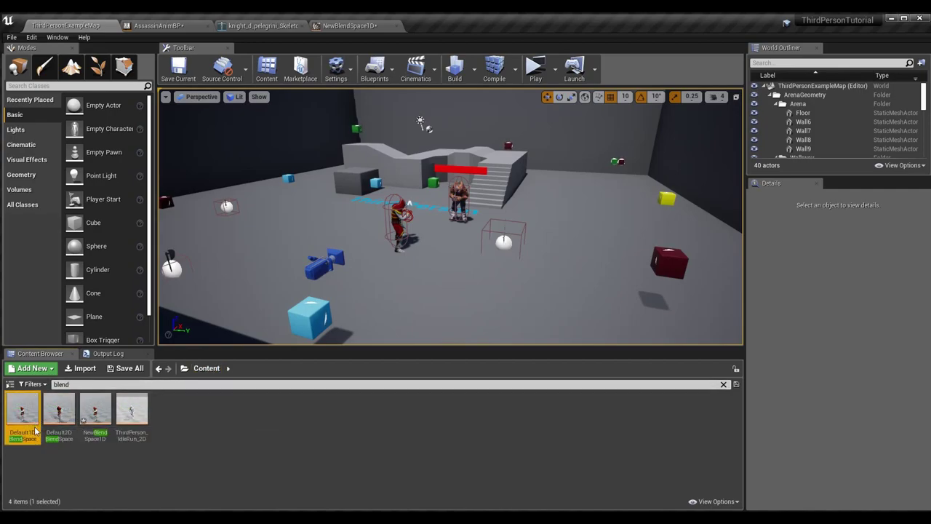
pyautogui.doubleClick(35, 431)
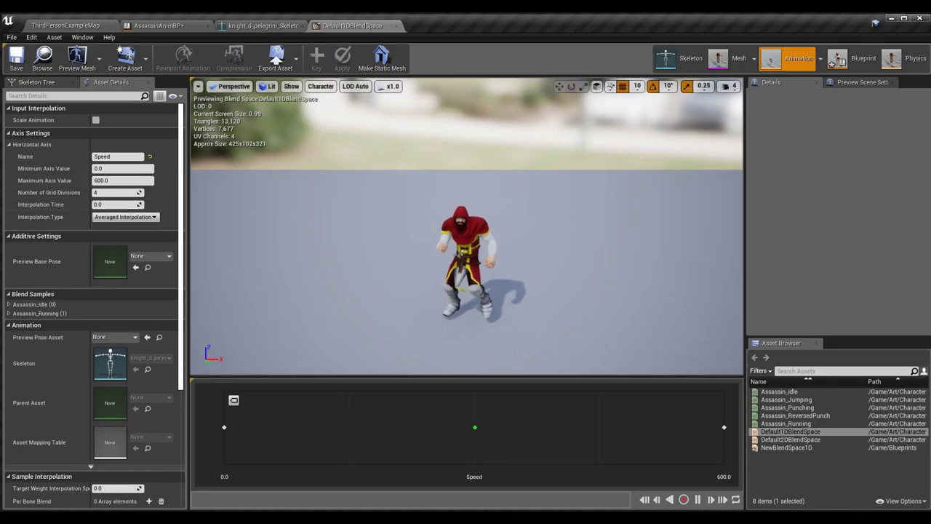
# - Reopen NewBlendSpace1D and set its horizontal axis's maximum value to 600
pyautogui.click(171, 25)
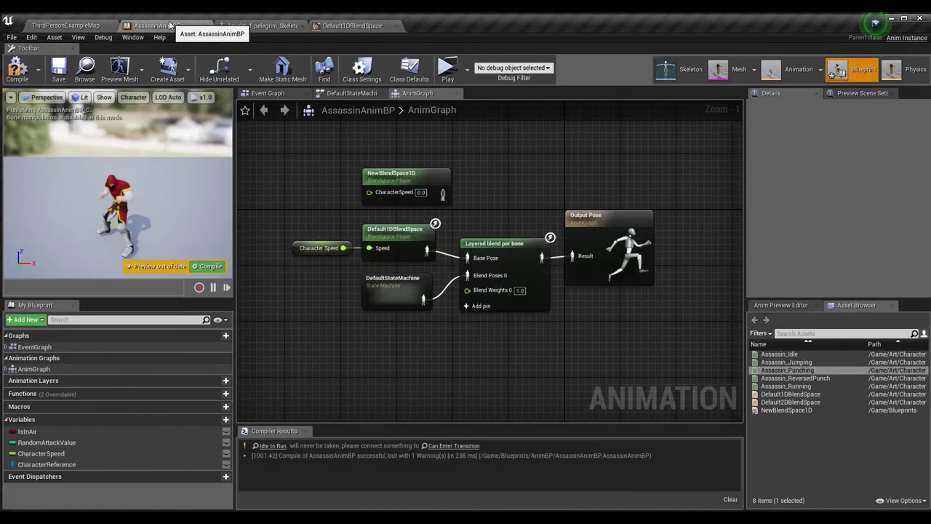
pyautogui.click(270, 25)
pyautogui.click(341, 25)
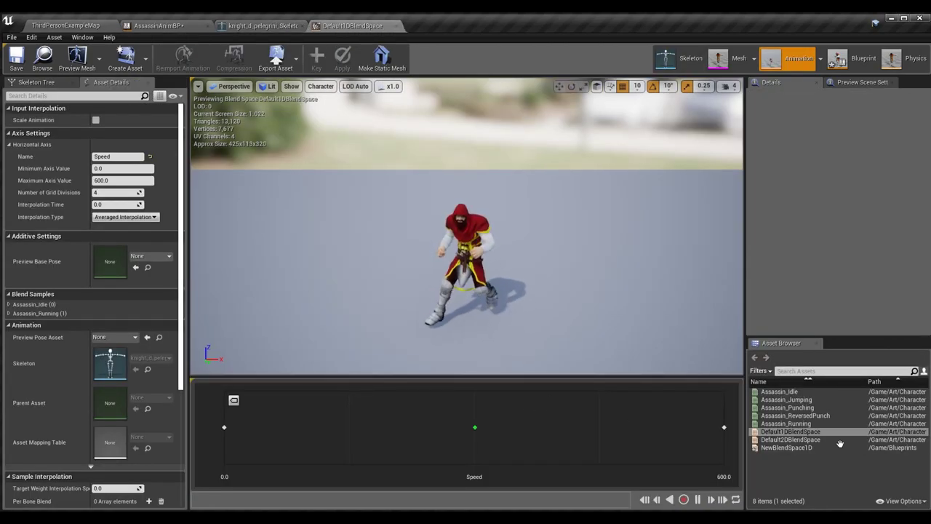
pyautogui.doubleClick(786, 448)
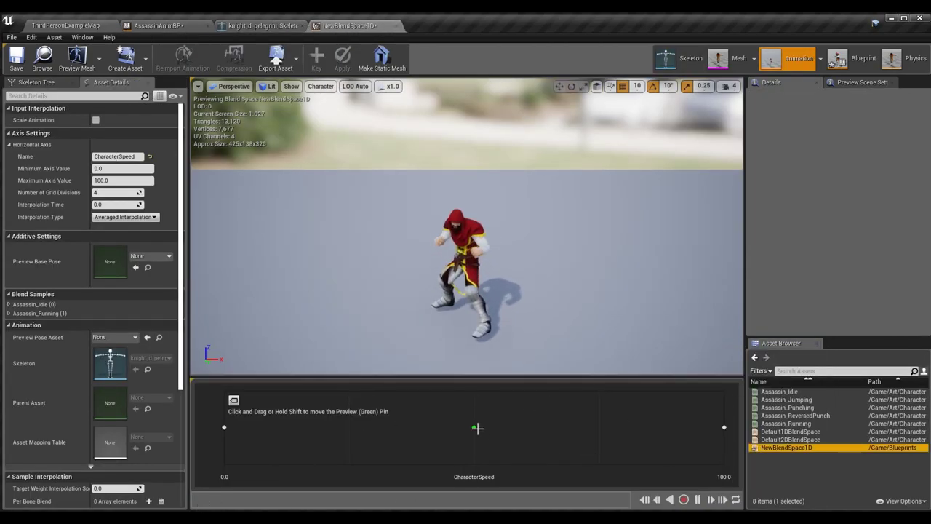
pyautogui.click(101, 180)
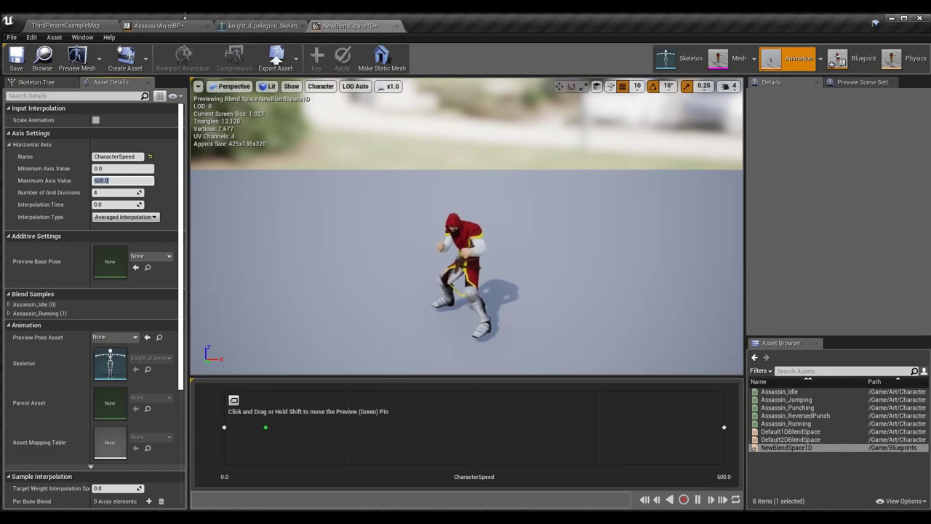
# - Open BaseCharacterBP and set the CharacterMovement component's Max Walk Speed to 1800
pyautogui.click(80, 26)
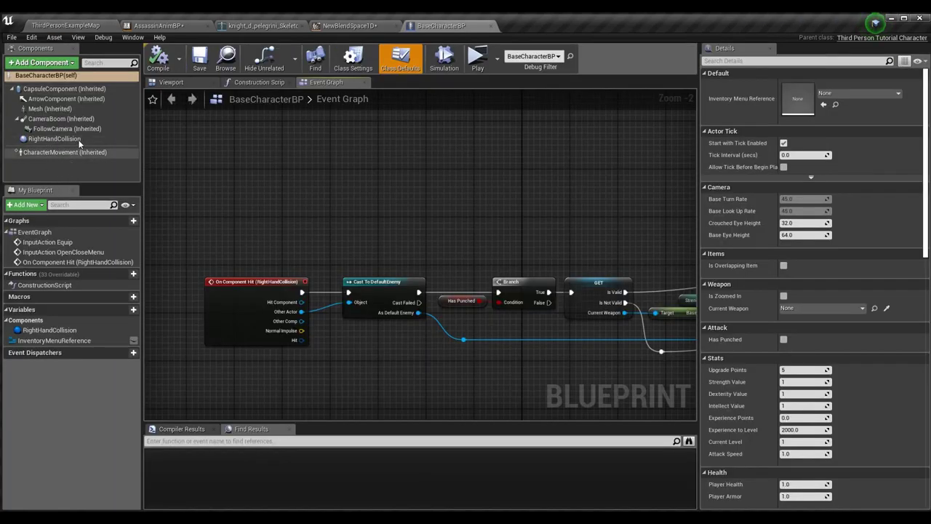
pyautogui.click(55, 152)
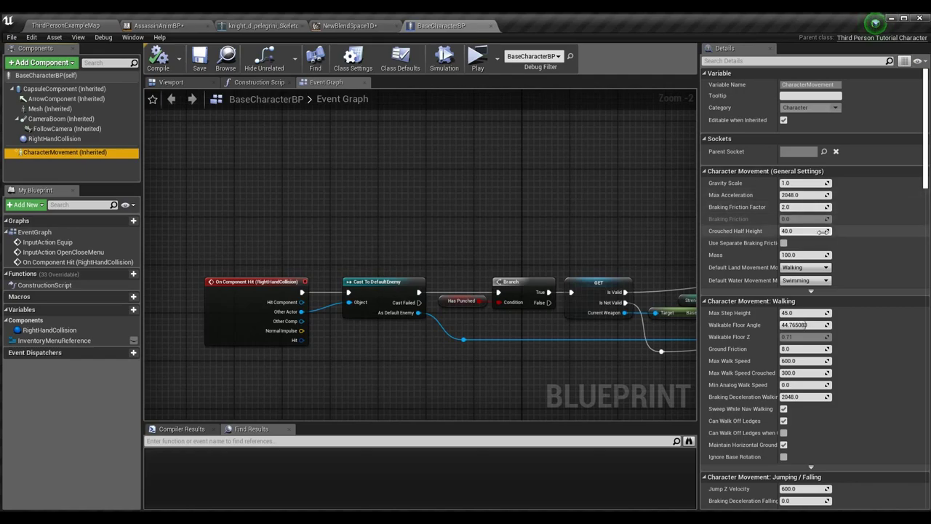
pyautogui.scroll(-3, 815, 218)
pyautogui.scroll(-2, 835, 231)
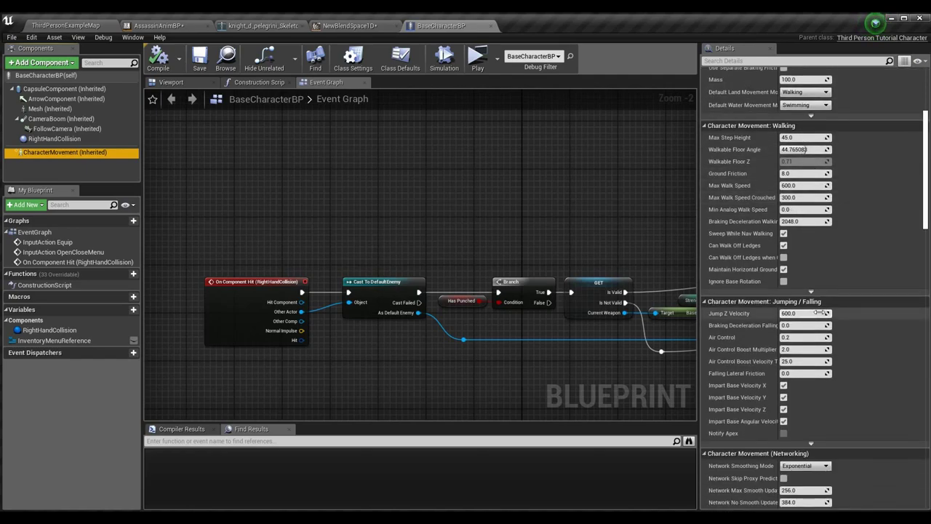
pyautogui.click(799, 185)
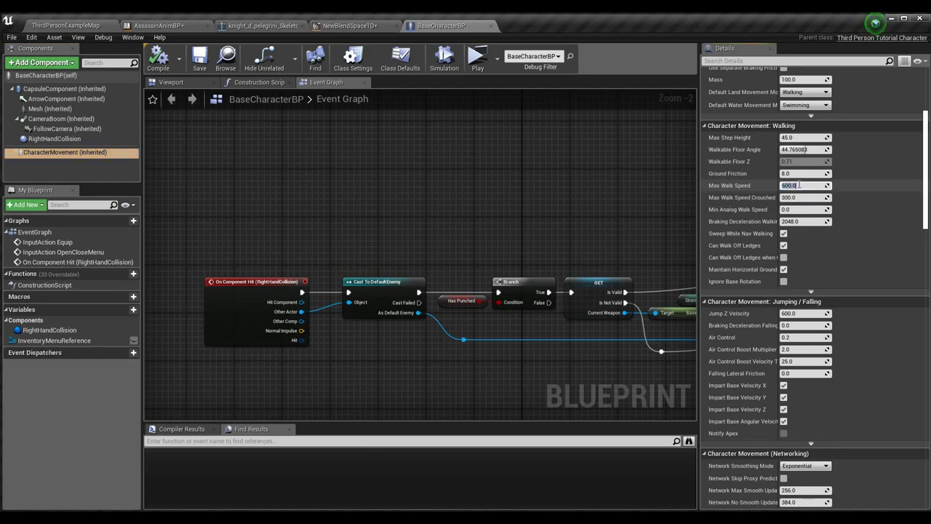
pyautogui.write('1800')
pyautogui.press('Return')
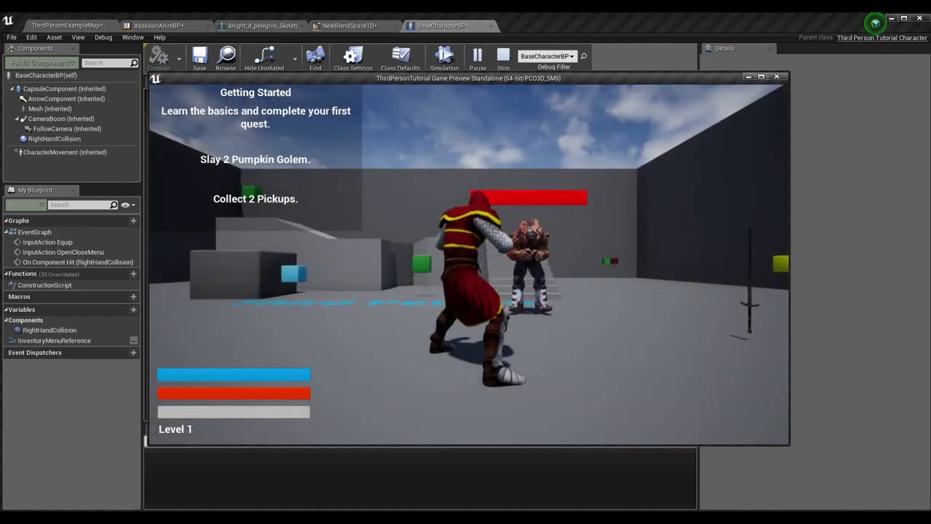
# - Play-test the increased walk speed by running the assassin around the arena, and end the session
pyautogui.press('w')
pyautogui.press('w')
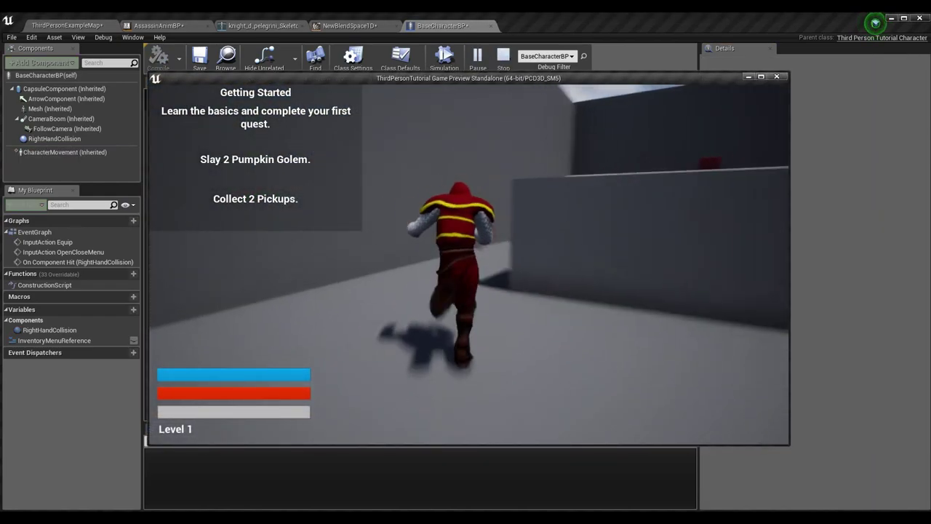
pyautogui.press('w')
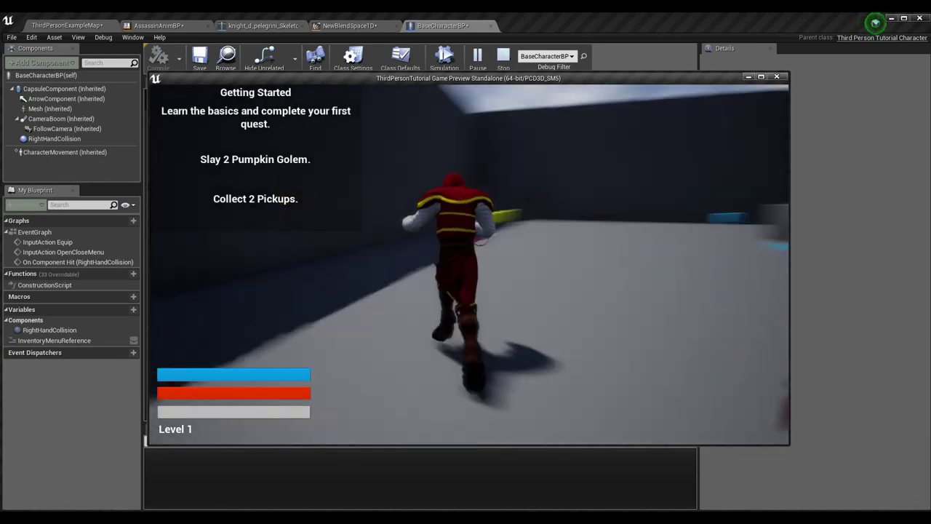
pyautogui.press('Escape')
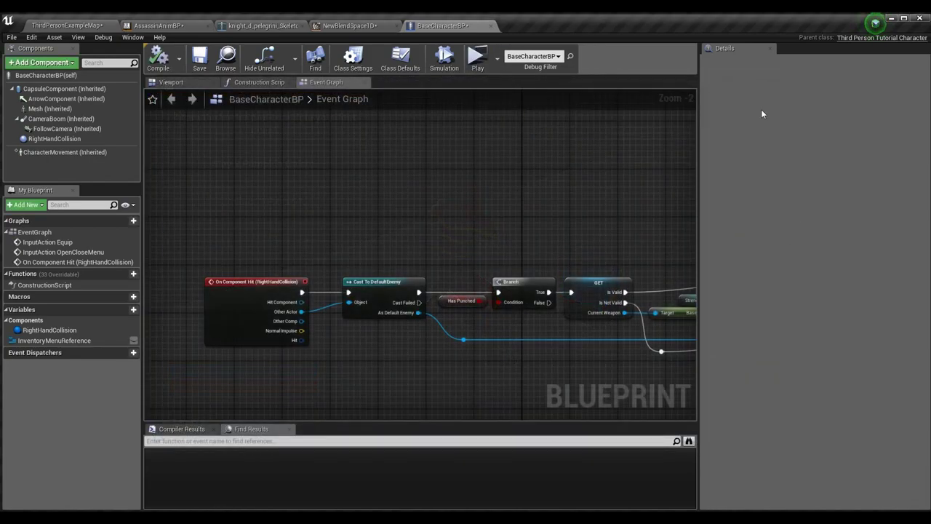
# - Reset CharacterMovement's Max Walk Speed to its default, compile and save BaseCharacterBP, and return to NewBlendSpace1D's maximum axis value
pyautogui.click(64, 152)
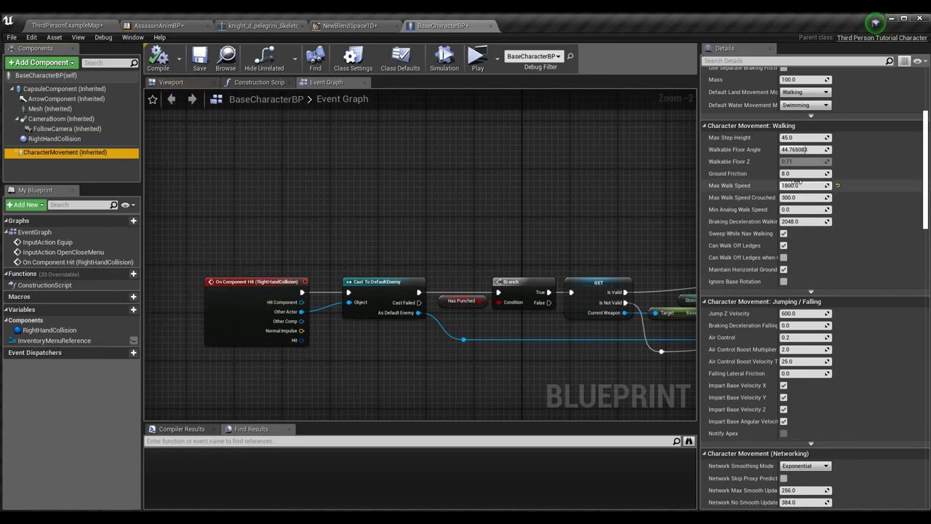
pyautogui.click(837, 186)
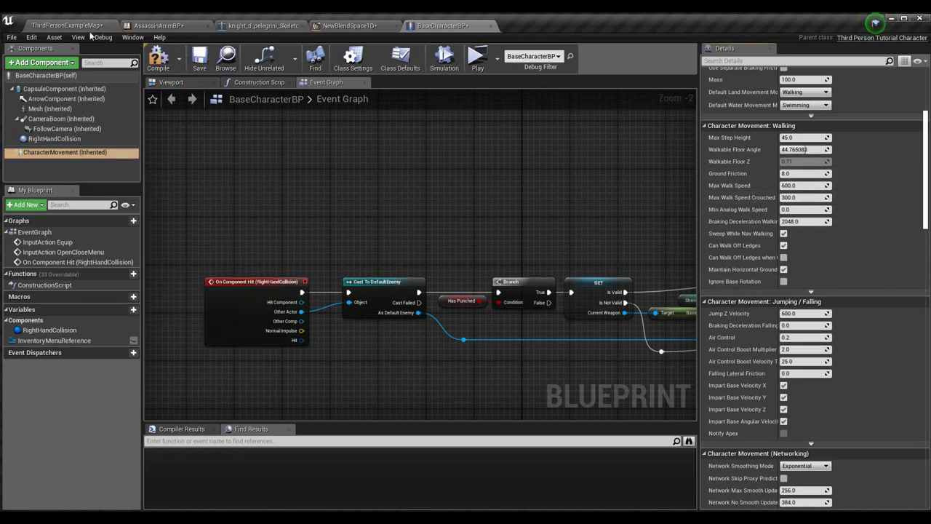
pyautogui.click(157, 58)
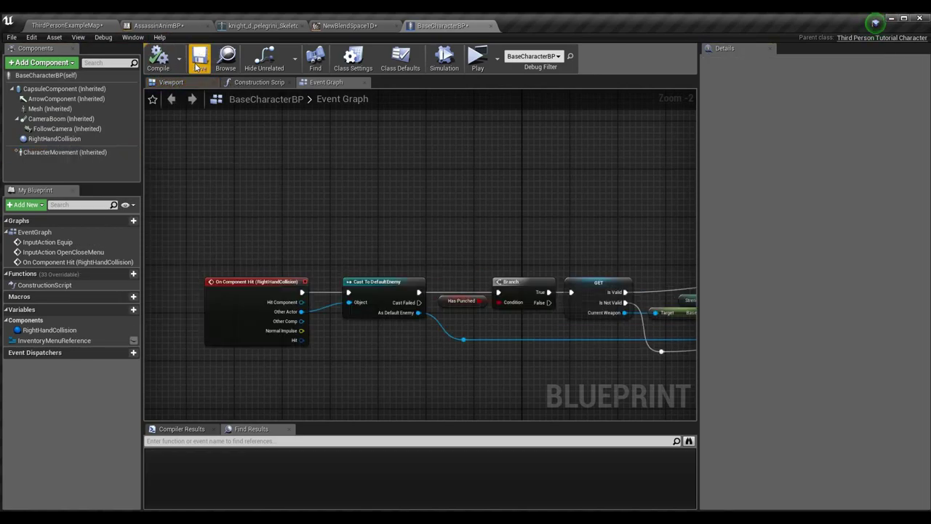
pyautogui.click(491, 26)
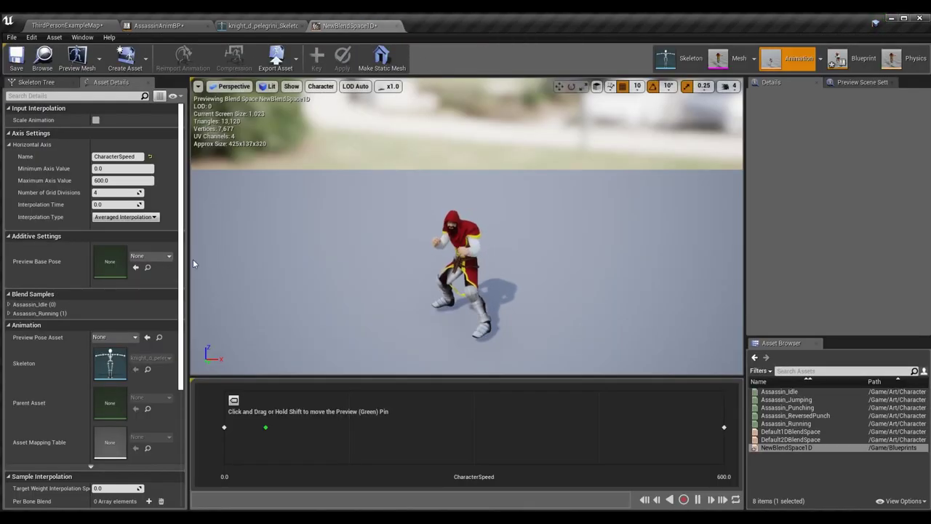
pyautogui.click(135, 180)
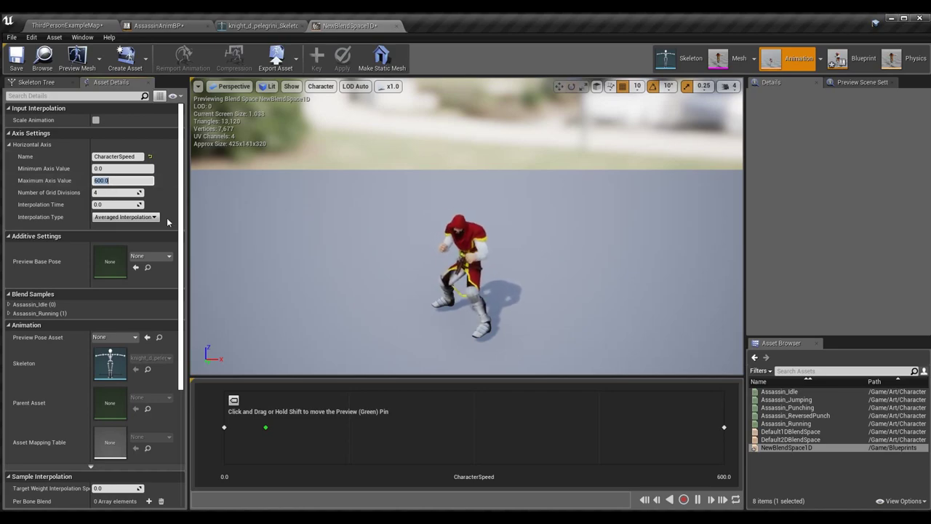
# - Preview the CharacterSpeed blend, set the horizontal axis's maximum value to 300, and move the Assassin_Running sample to 150
pyautogui.moveTo(266, 427); pyautogui.dragTo(800, 426)
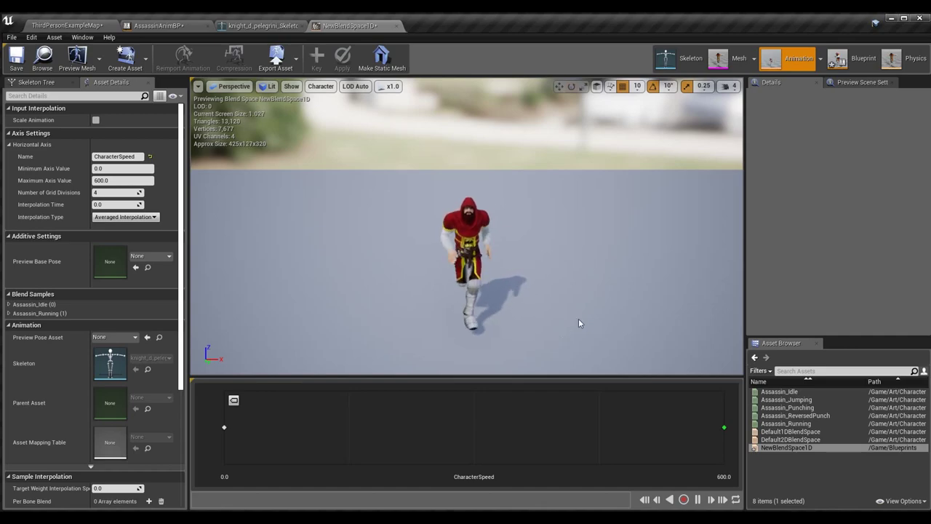
pyautogui.moveTo(725, 426); pyautogui.dragTo(581, 428)
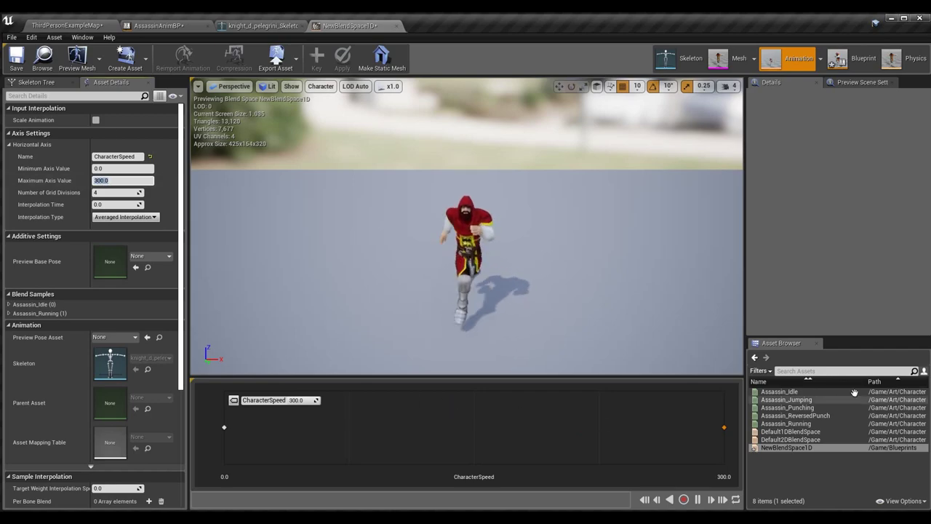
pyautogui.moveTo(724, 427); pyautogui.dragTo(460, 425)
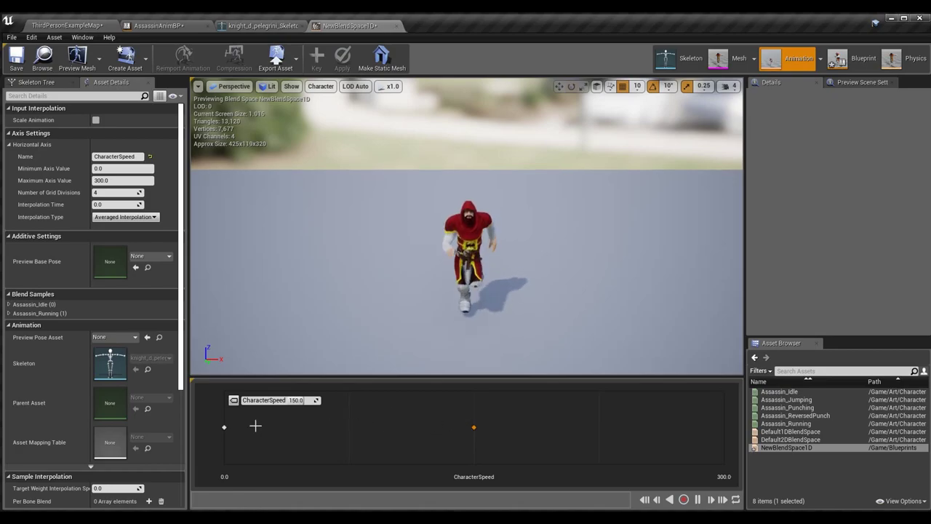
# - Play-test ThirdPersonExampleMap, running and jumping the assassin around the arena to check the altered blend, and end the session
pyautogui.click(67, 25)
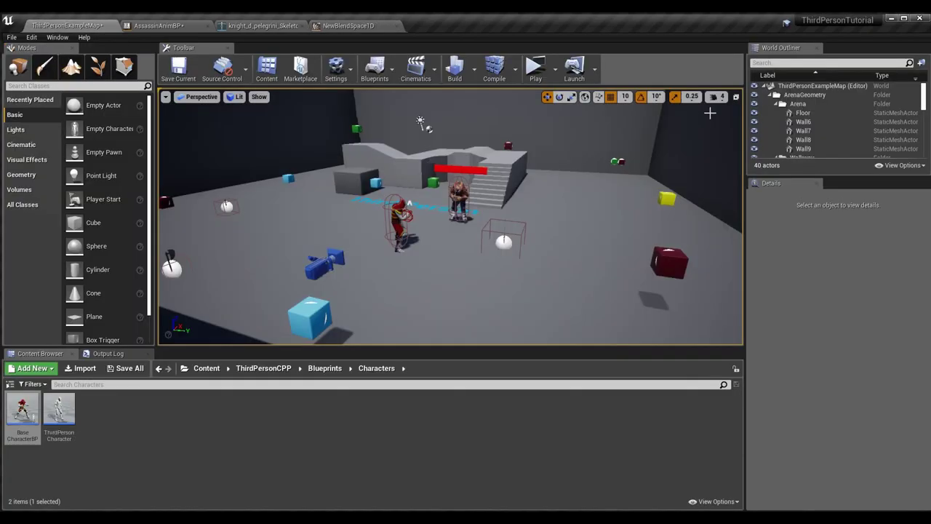
pyautogui.click(536, 66)
pyautogui.press('w')
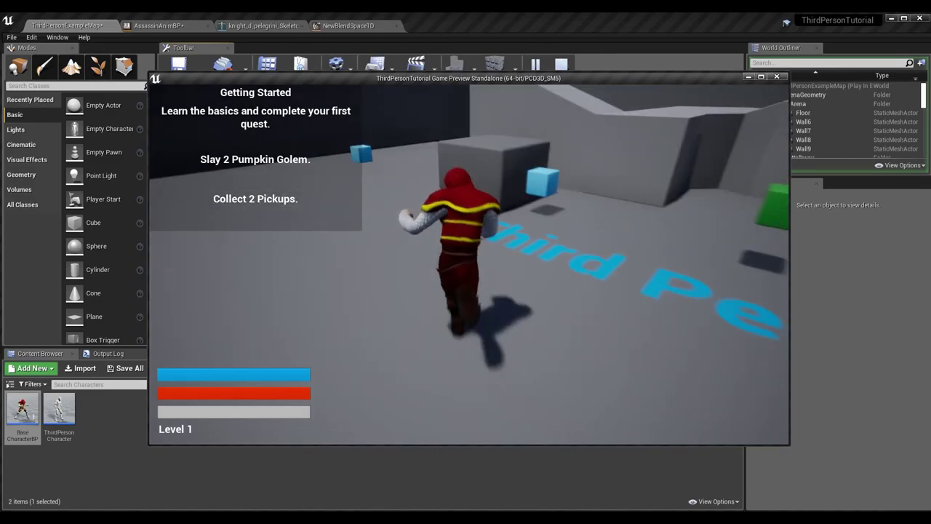
pyautogui.press('w')
pyautogui.press('w')
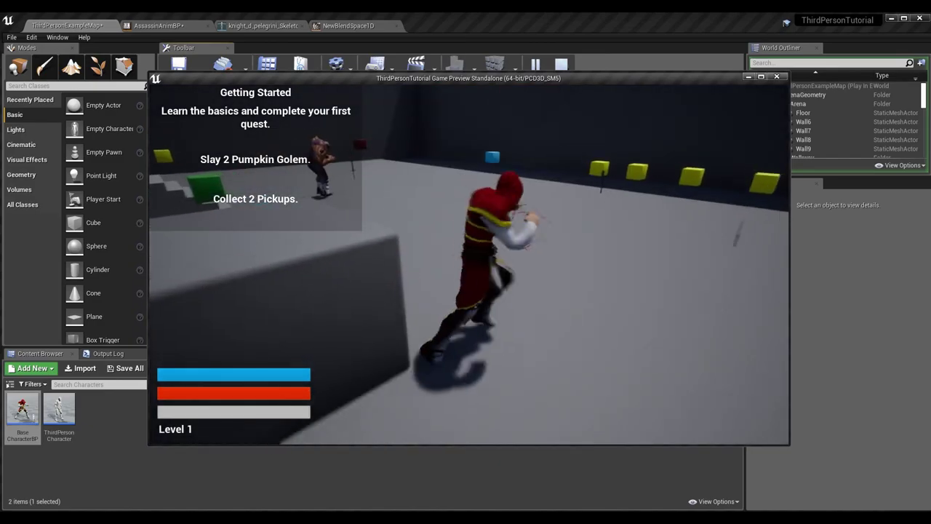
pyautogui.press('w')
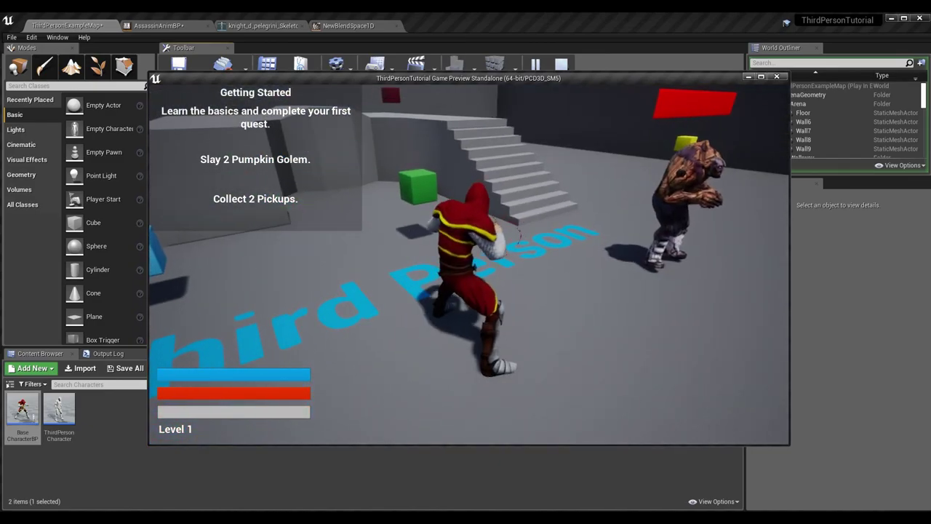
pyautogui.press('w')
pyautogui.press('w')
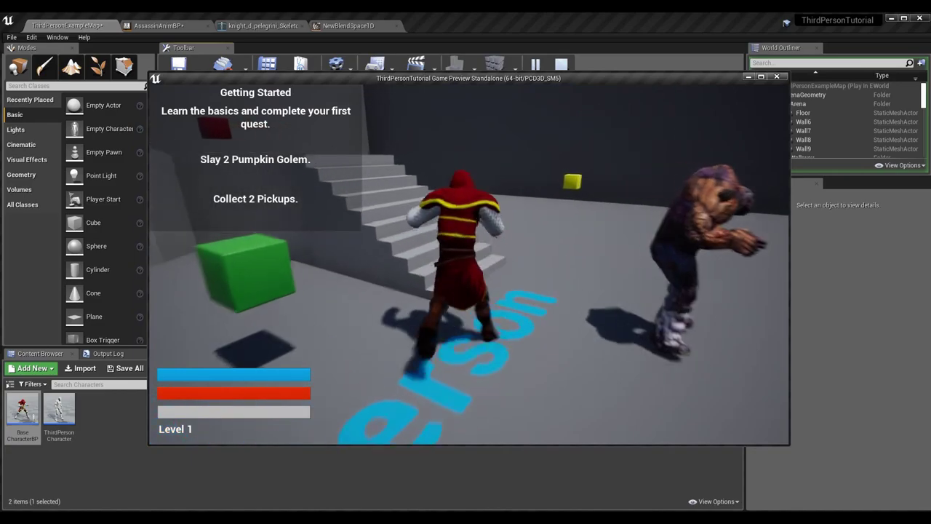
pyautogui.press('w')
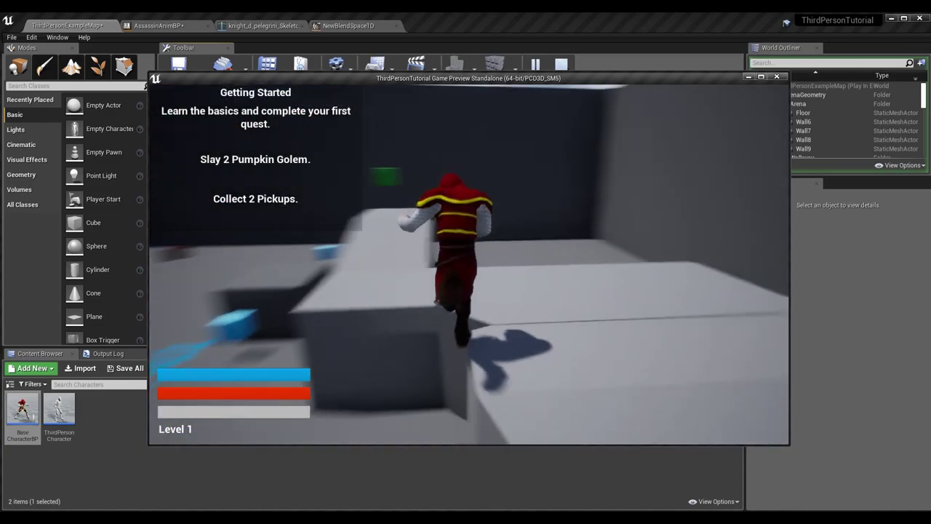
pyautogui.press('w')
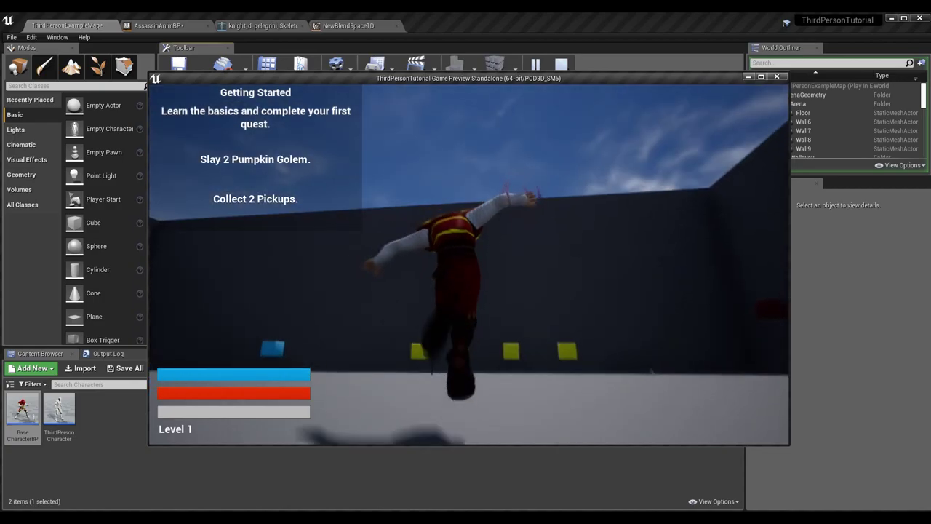
pyautogui.press('Escape')
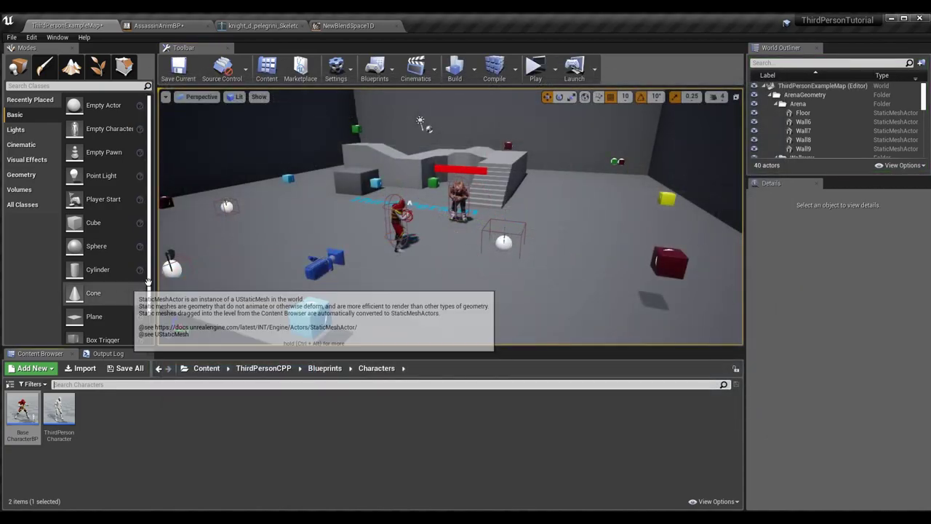
# - Return to NewBlendSpace1D and undo the Assassin_Running sample move and the maximum axis value change
pyautogui.click(348, 26)
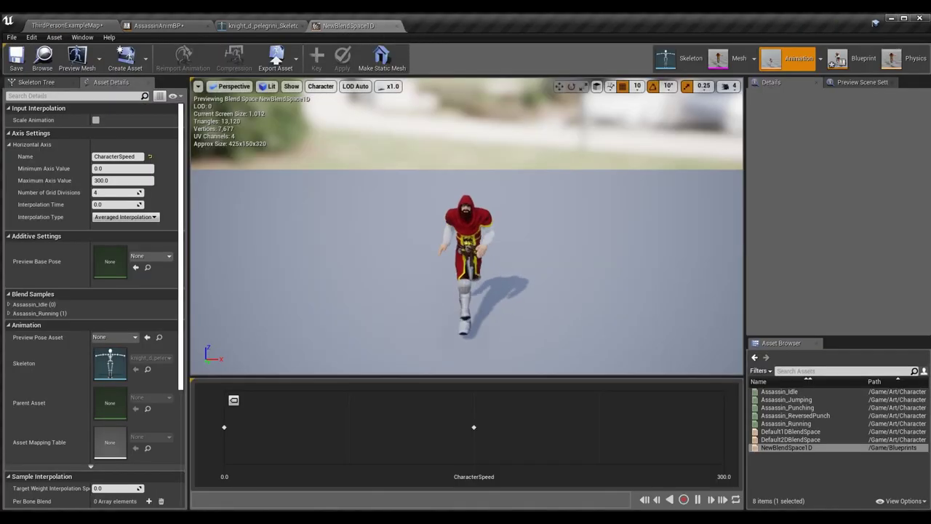
pyautogui.hotkey('ctrl', 'z')
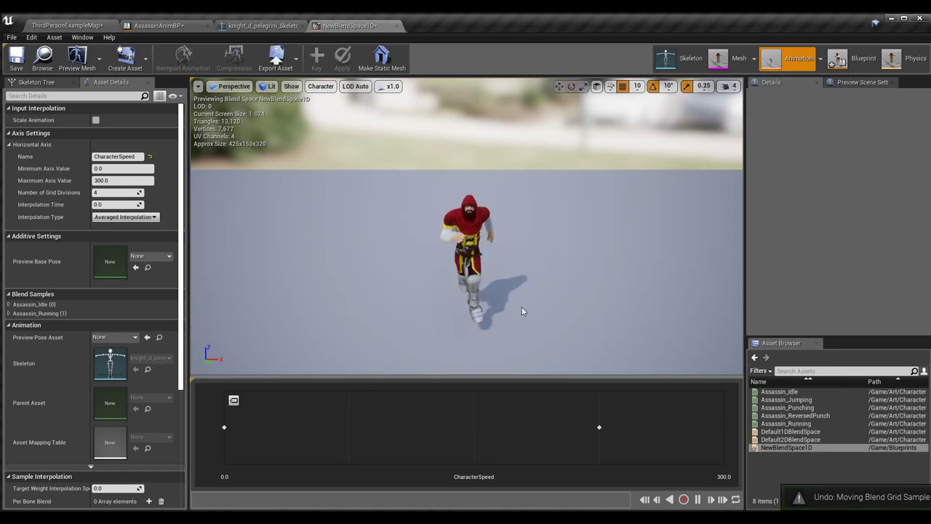
pyautogui.hotkey('ctrl', 'z')
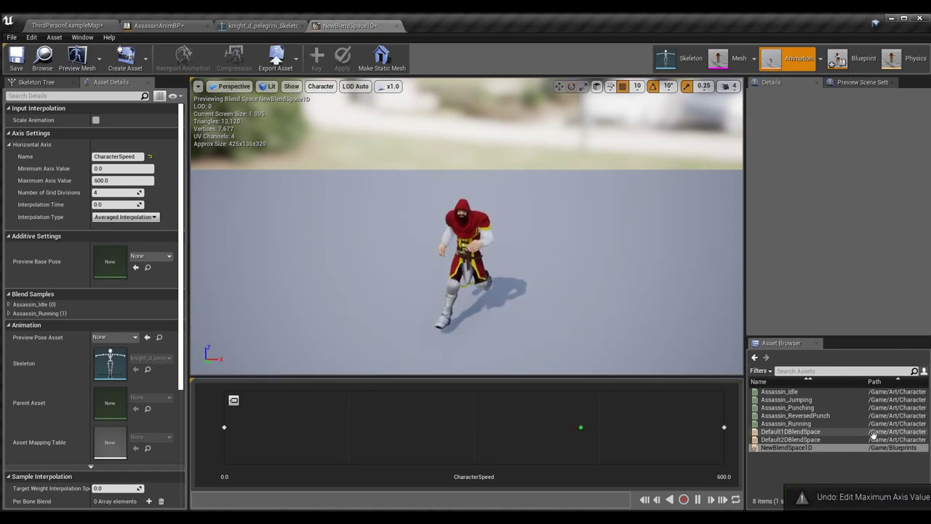
# - Review the blend space's asset details, open Default1DBlendSpace to compare its axis settings, and close the blend space editor
pyautogui.scroll(-3, 176, 173)
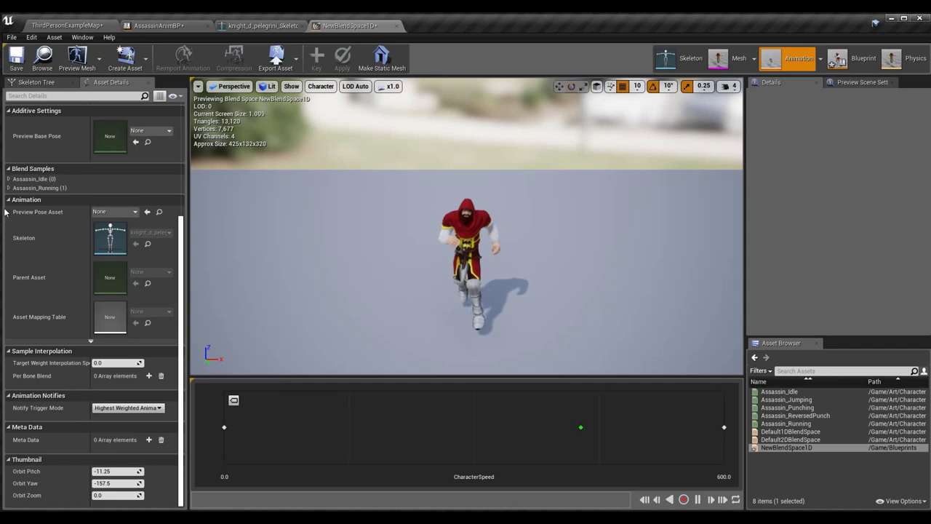
pyautogui.scroll(3, 175, 174)
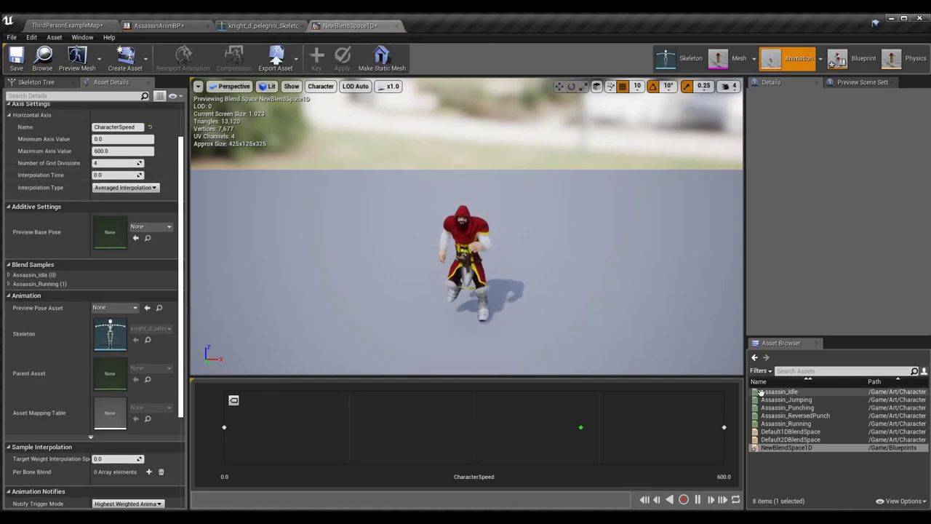
pyautogui.doubleClick(806, 430)
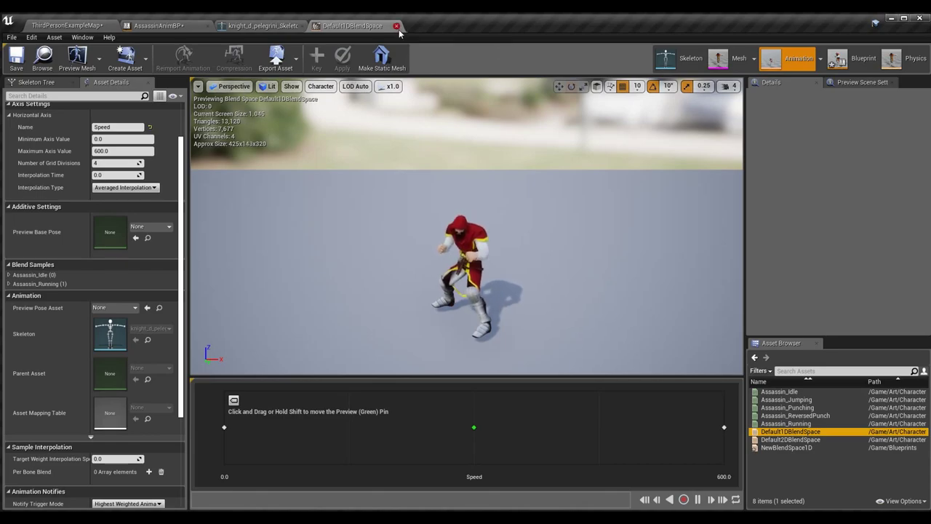
pyautogui.doubleClick(786, 448)
pyautogui.click(395, 26)
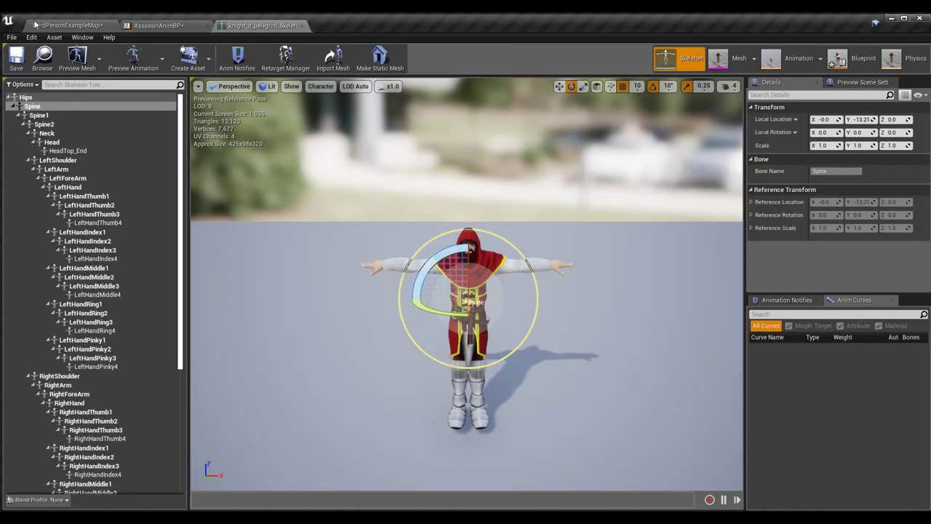
# - Delete the NewBlendSpace1D asset from the project's Content/Blueprints folder
pyautogui.click(37, 25)
pyautogui.click(207, 368)
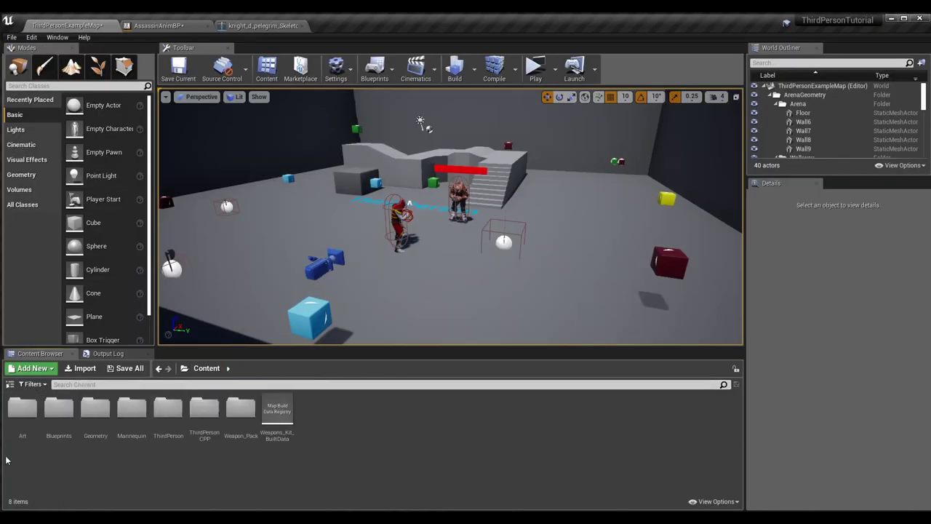
pyautogui.doubleClick(58, 409)
pyautogui.click(169, 415)
pyautogui.press('Delete')
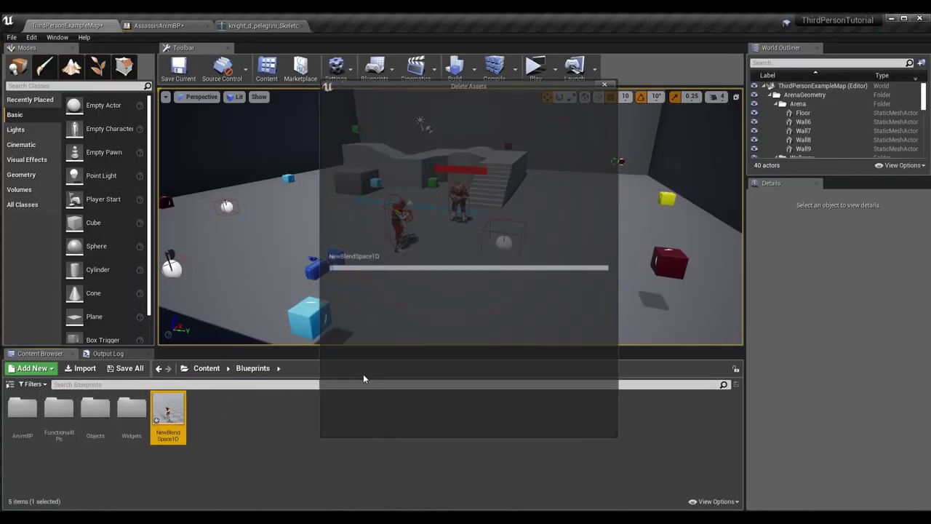
pyautogui.click(424, 425)
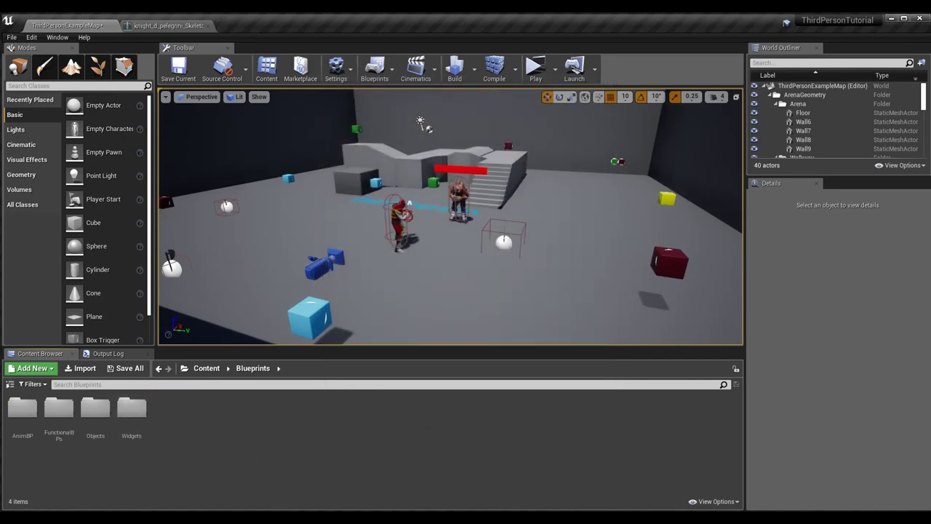
# - Open AssassinAnimBP from the AnimBP folder, delete the unassigned (None) Blendspace Player node from the AnimGraph, and compile
pyautogui.doubleClick(22, 409)
pyautogui.doubleClick(23, 408)
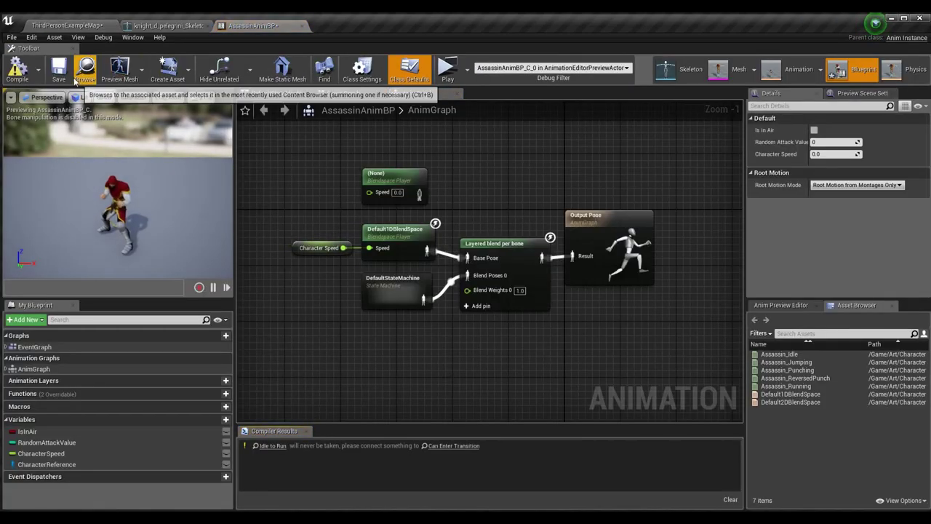
pyautogui.click(58, 69)
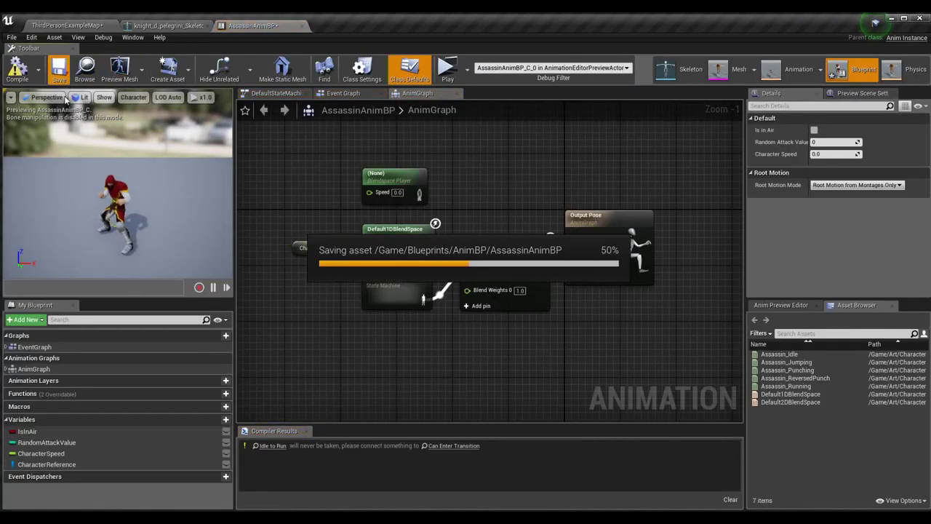
pyautogui.click(380, 174)
pyautogui.press('Delete')
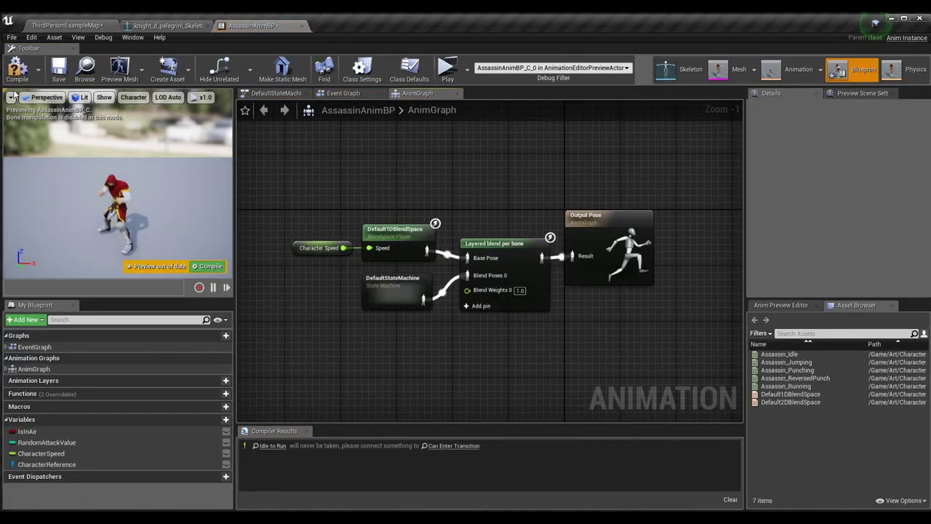
pyautogui.click(20, 65)
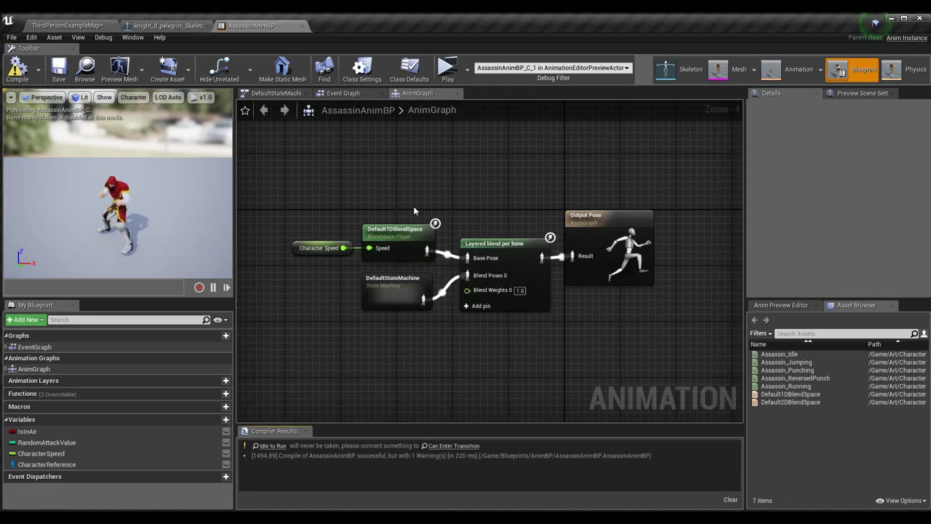
# - Copy the Default1DBlendSpace node together with its Character Speed input from the AnimGraph
pyautogui.click(404, 242)
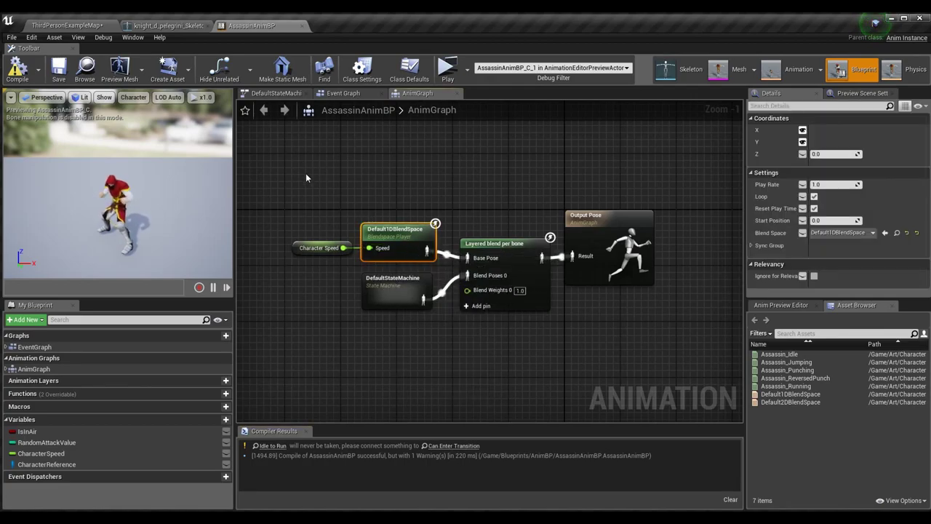
pyautogui.moveTo(299, 182); pyautogui.dragTo(450, 267)
pyautogui.click(477, 221)
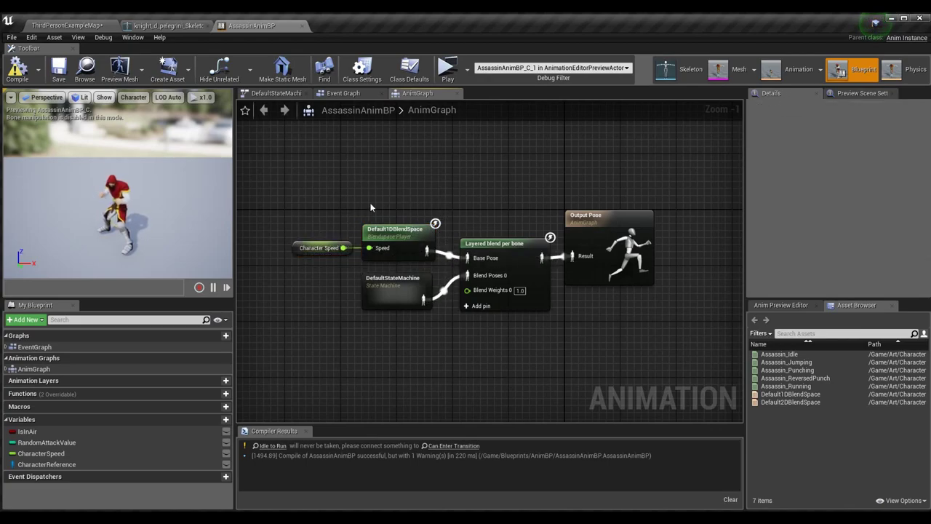
pyautogui.moveTo(351, 228); pyautogui.dragTo(374, 251)
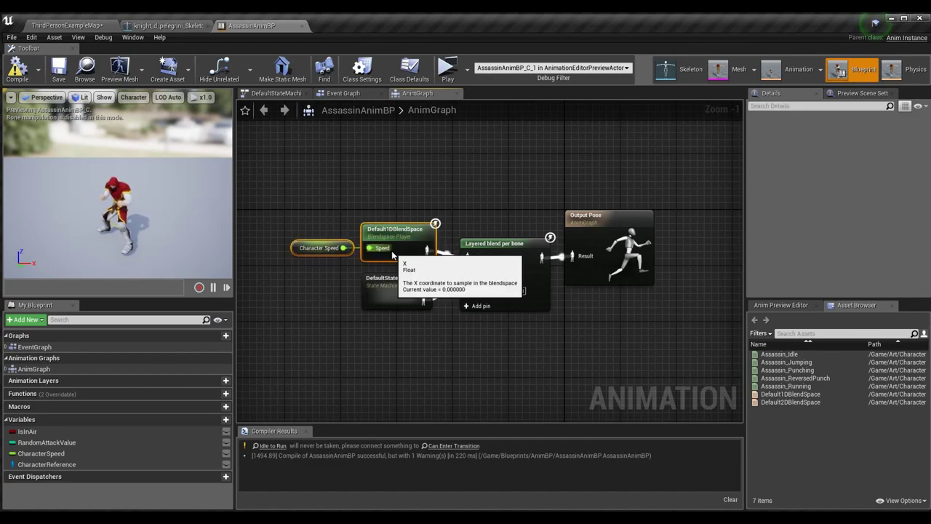
pyautogui.click(388, 186)
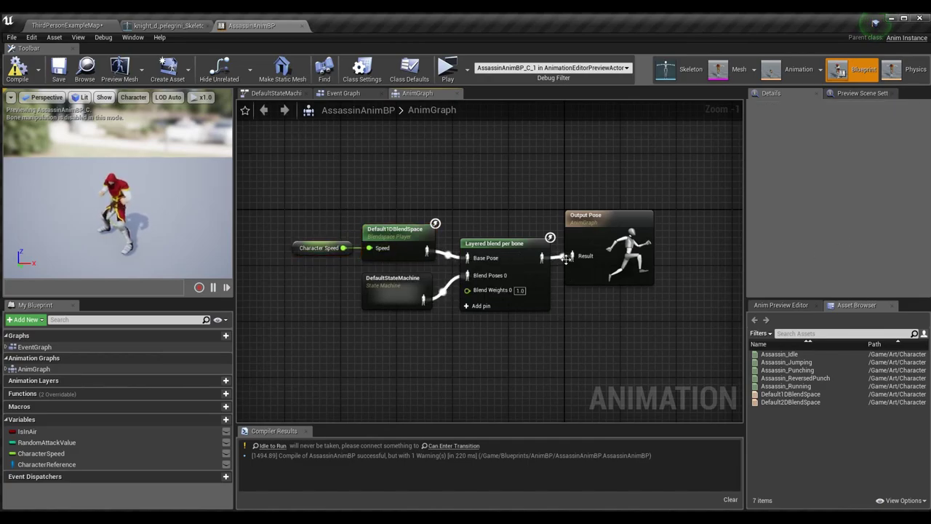
# - In DefaultStateMachine's Idle to Run rule, connect the Character Speed greater-than comparison to Can Enter Transition
pyautogui.doubleClick(396, 291)
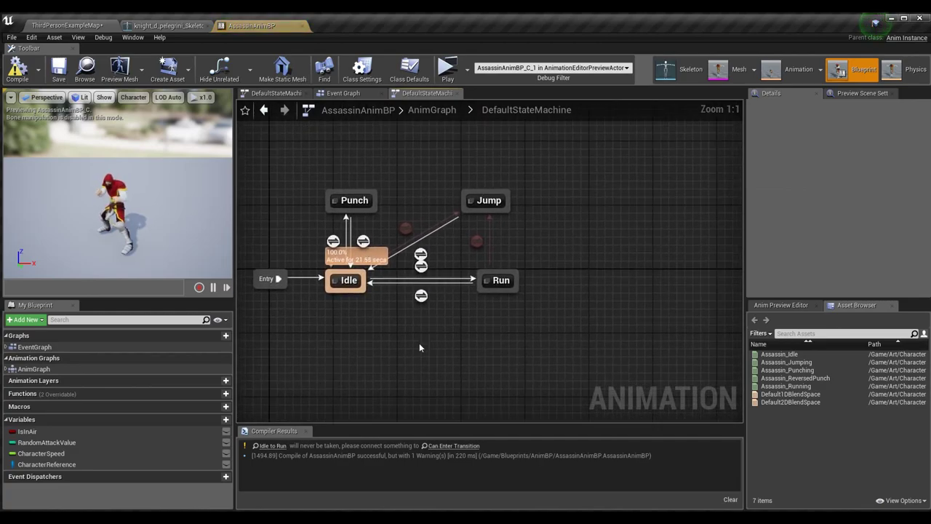
pyautogui.doubleClick(421, 266)
pyautogui.moveTo(412, 262); pyautogui.dragTo(439, 262)
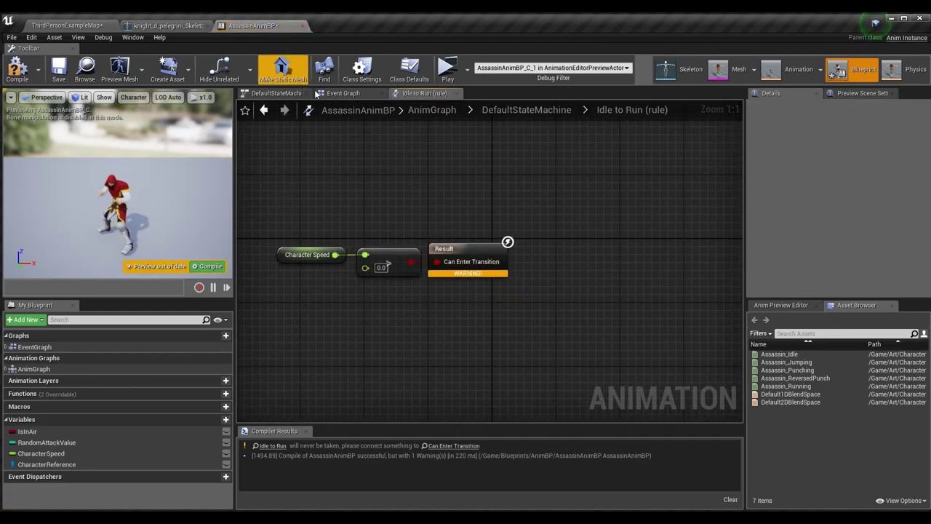
pyautogui.click(264, 109)
# - Paste the Character Speed and Default1DBlendSpace nodes into the Run state and connect the blend space to Output Animation Pose
pyautogui.doubleClick(498, 282)
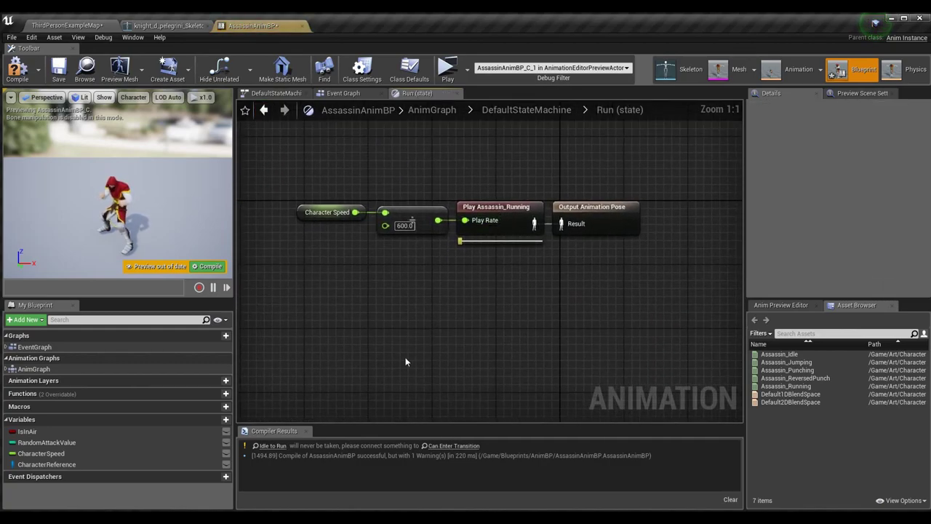
pyautogui.hotkey('ctrl', 'v')
pyautogui.moveTo(517, 354); pyautogui.dragTo(477, 321, button='right')
pyautogui.moveTo(493, 343); pyautogui.dragTo(523, 191)
pyautogui.click(464, 134)
pyautogui.click(280, 93)
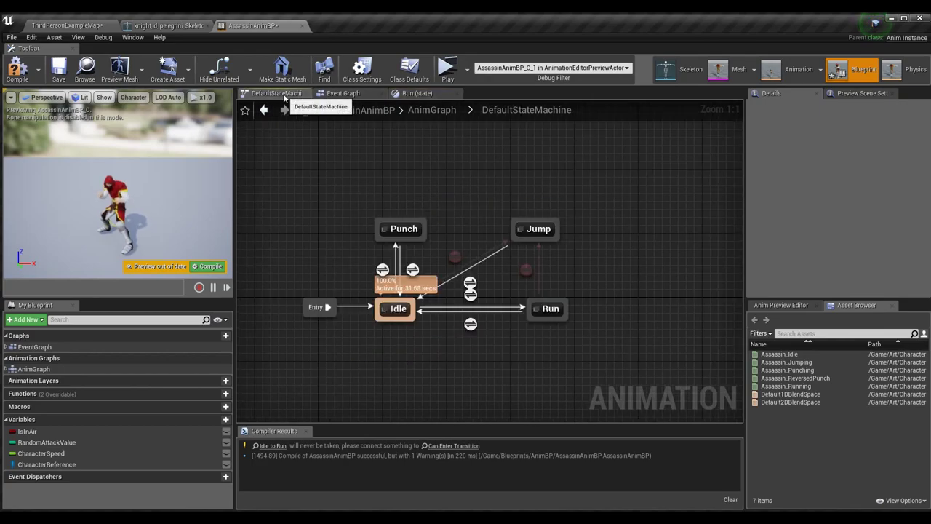
pyautogui.click(363, 93)
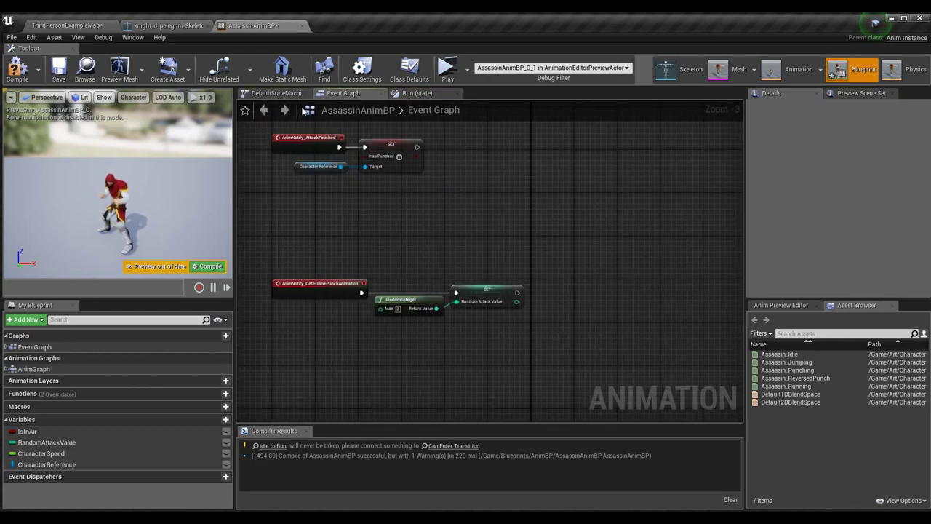
pyautogui.click(399, 93)
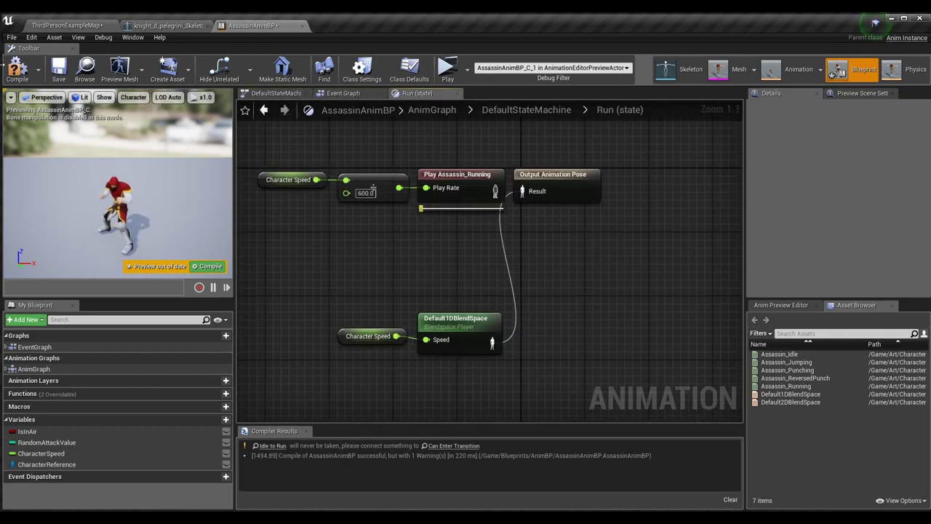
# - Compile AssassinAnimBP, disconnect Layered blend per bone from Output Pose in the AnimGraph, and wire DefaultStateMachine directly to Result
pyautogui.click(18, 70)
pyautogui.click(292, 94)
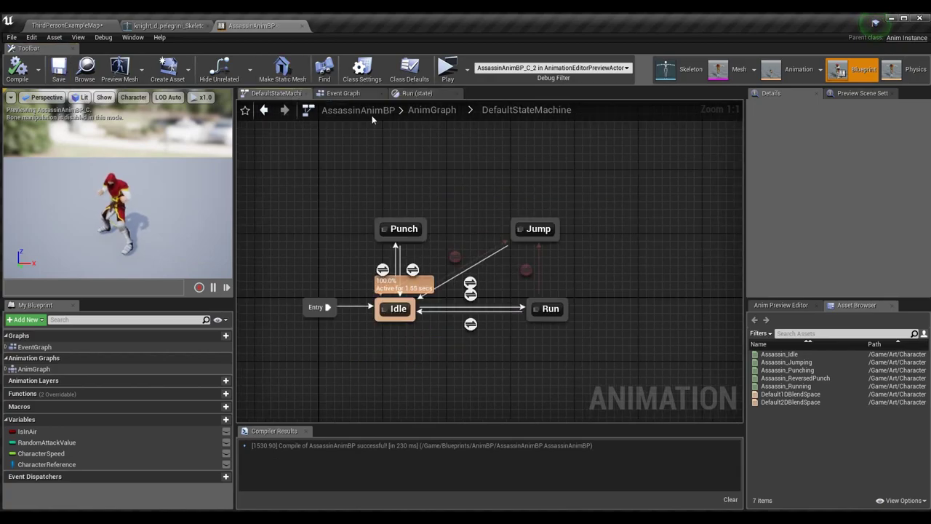
pyautogui.click(264, 110)
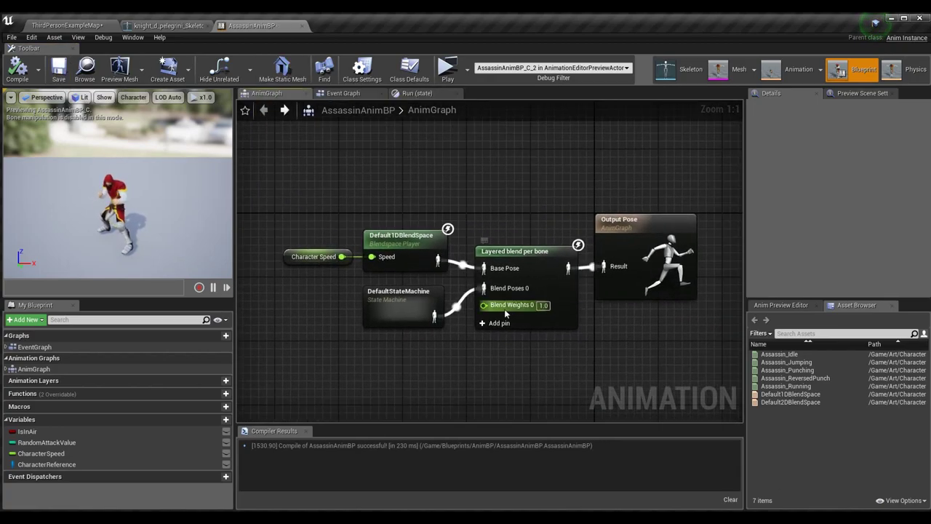
pyautogui.keyDown('alt'); pyautogui.click(570, 268); pyautogui.keyUp('alt')
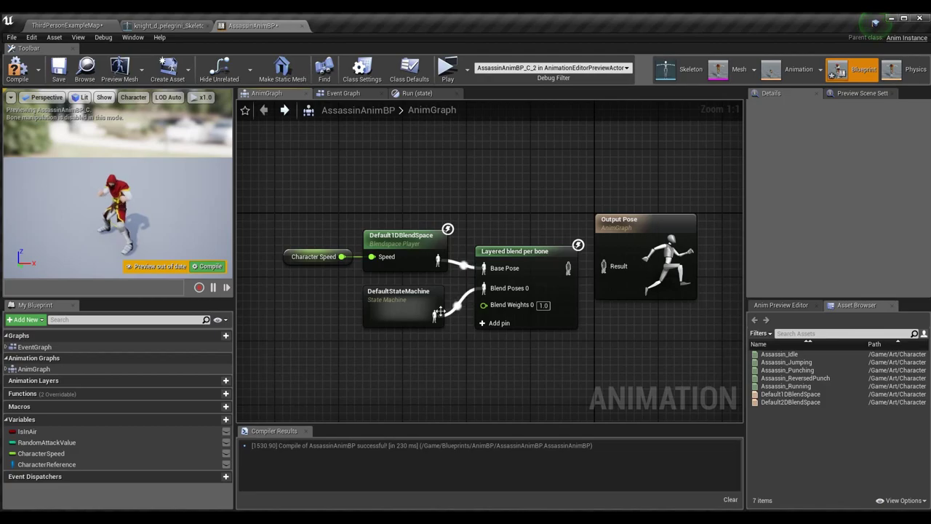
pyautogui.moveTo(507, 289); pyautogui.dragTo(502, 289)
pyautogui.moveTo(568, 268); pyautogui.dragTo(610, 273)
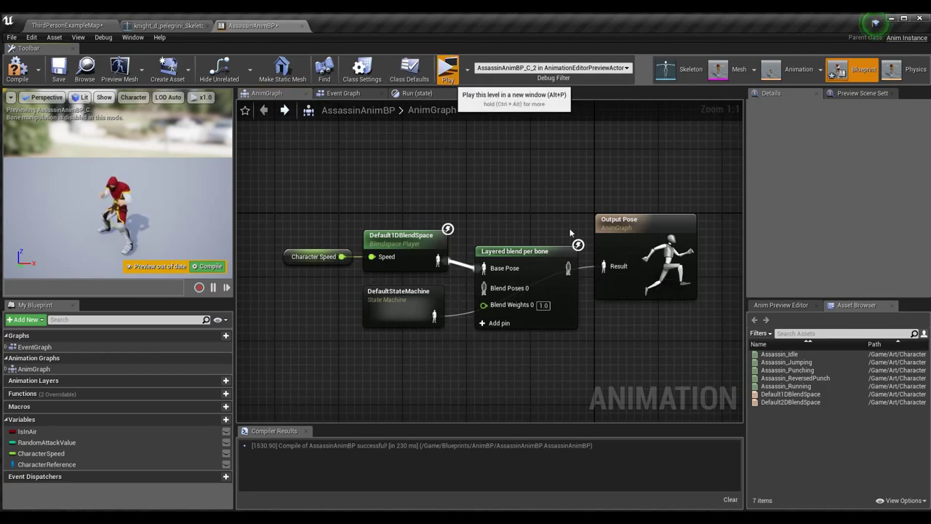
# - Playtest the level, running the assassin up the stairs and jumping to check the state machine's movement animation
pyautogui.click(448, 70)
pyautogui.press('w')
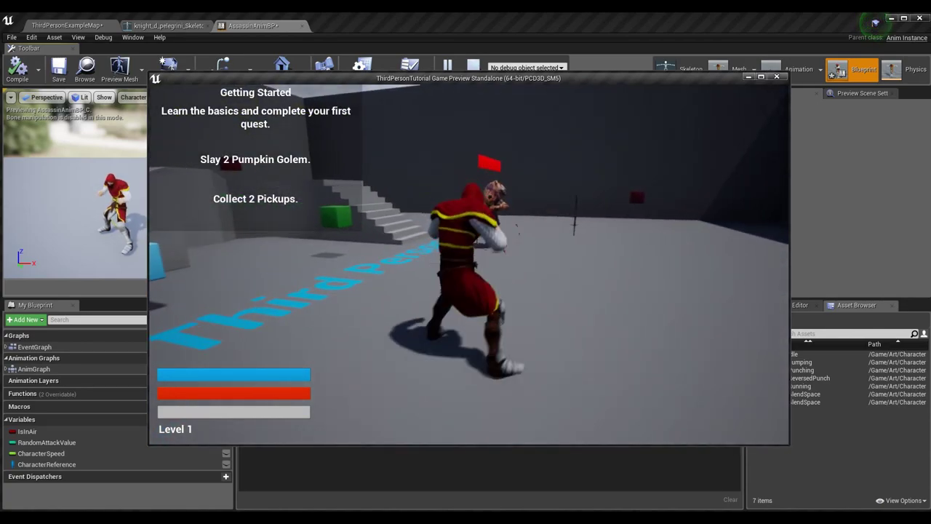
pyautogui.press('w')
pyautogui.press('w')
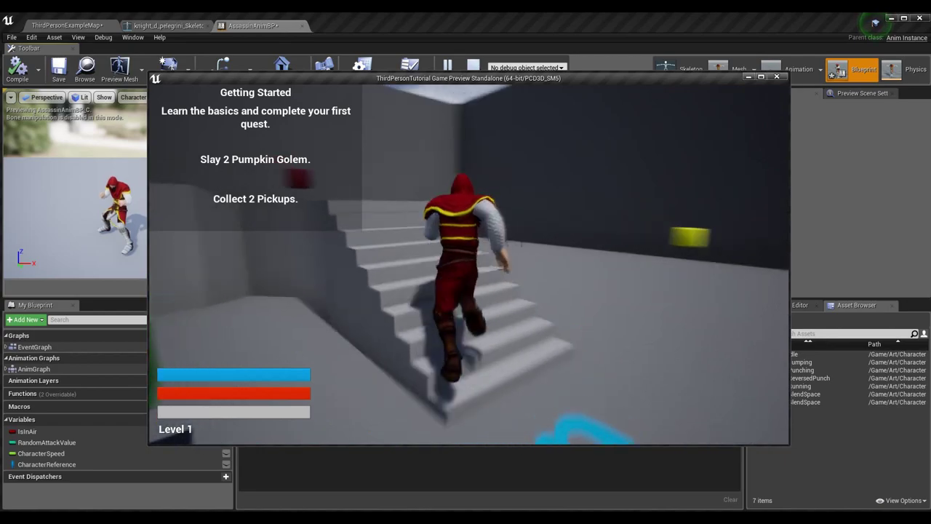
pyautogui.press('w')
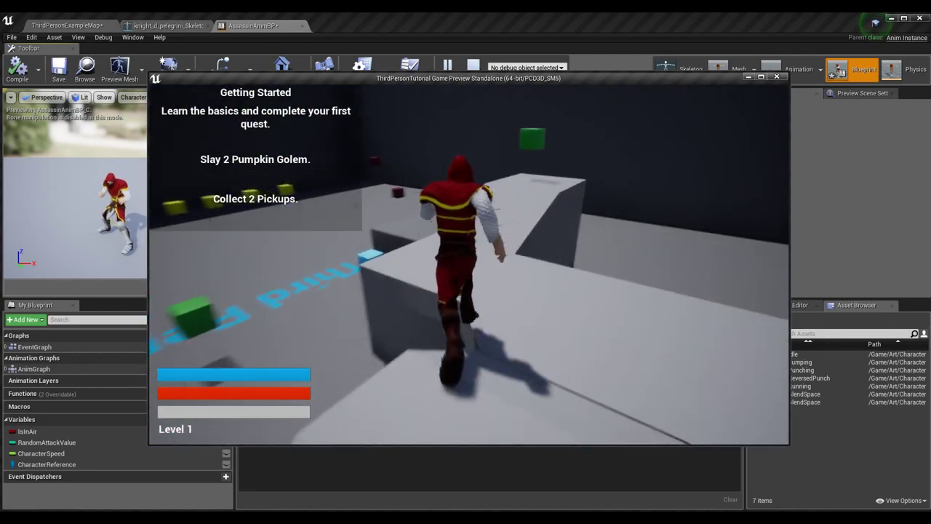
pyautogui.press('space')
pyautogui.press('w')
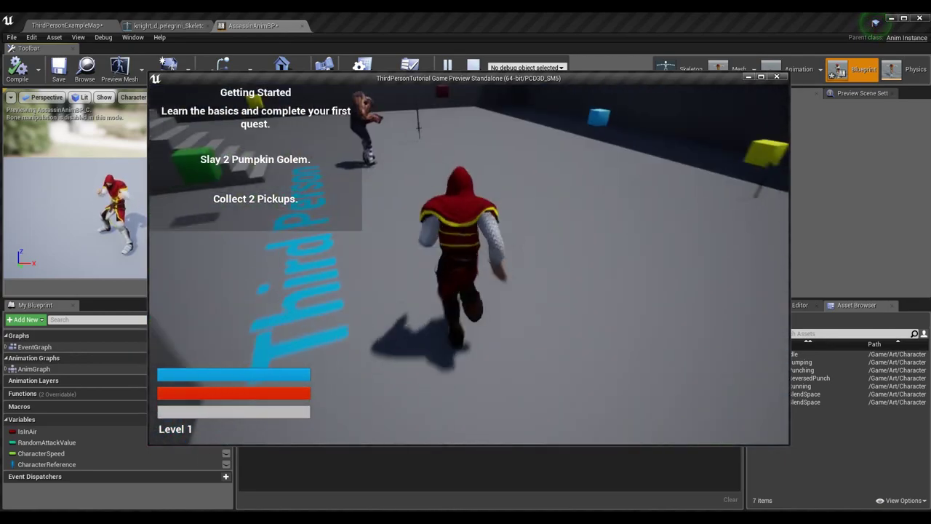
pyautogui.press('w')
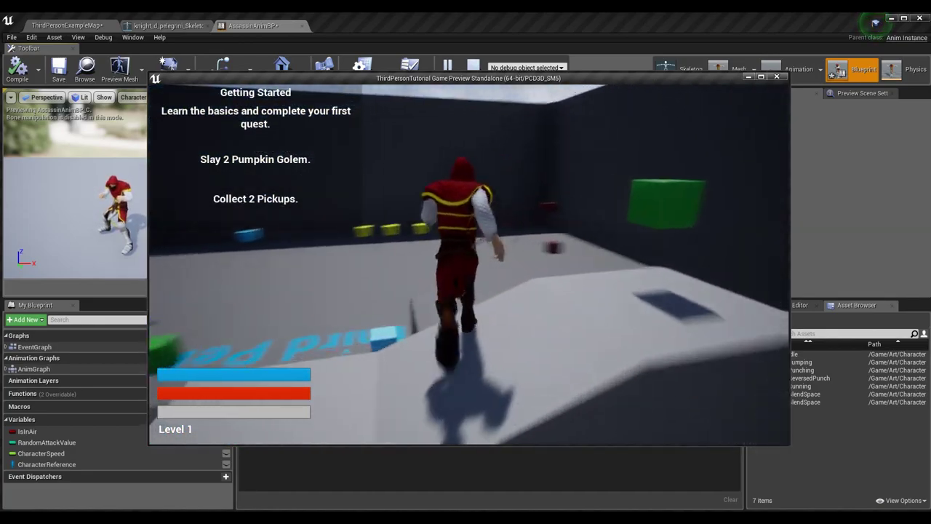
pyautogui.press('Escape')
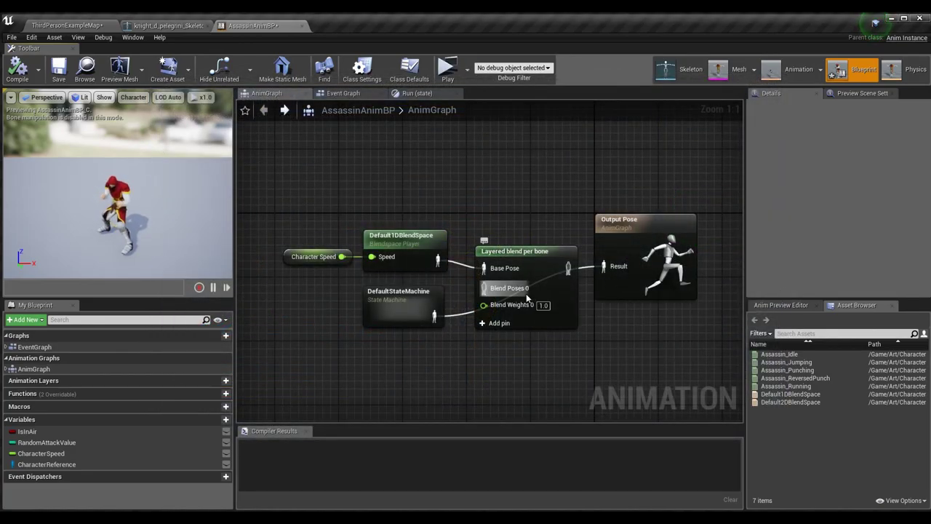
# - In the Run state, delete the Default1DBlendSpace node with its Character Speed input and reconnect Play Assassin_Running to Output Animation Pose
pyautogui.click(418, 102)
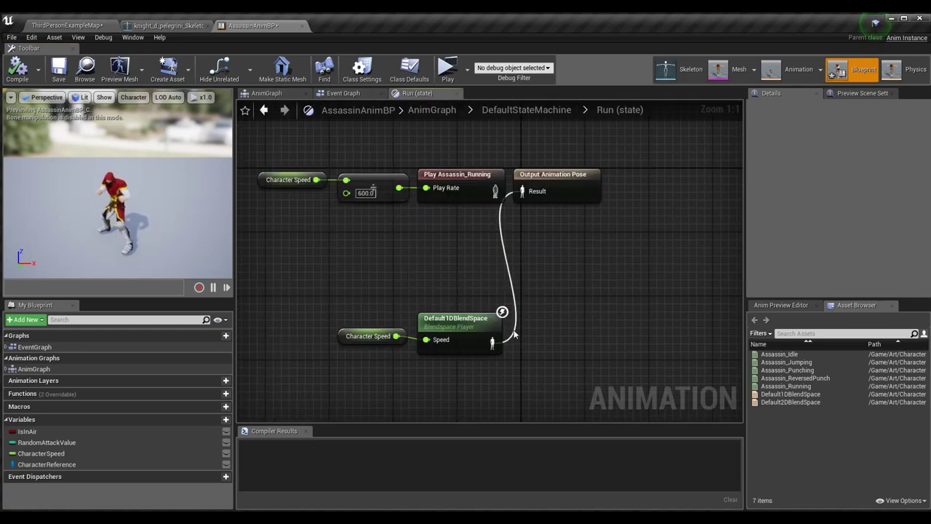
pyautogui.moveTo(364, 364); pyautogui.dragTo(571, 300)
pyautogui.press('Delete')
pyautogui.moveTo(499, 251); pyautogui.dragTo(502, 290, button='right')
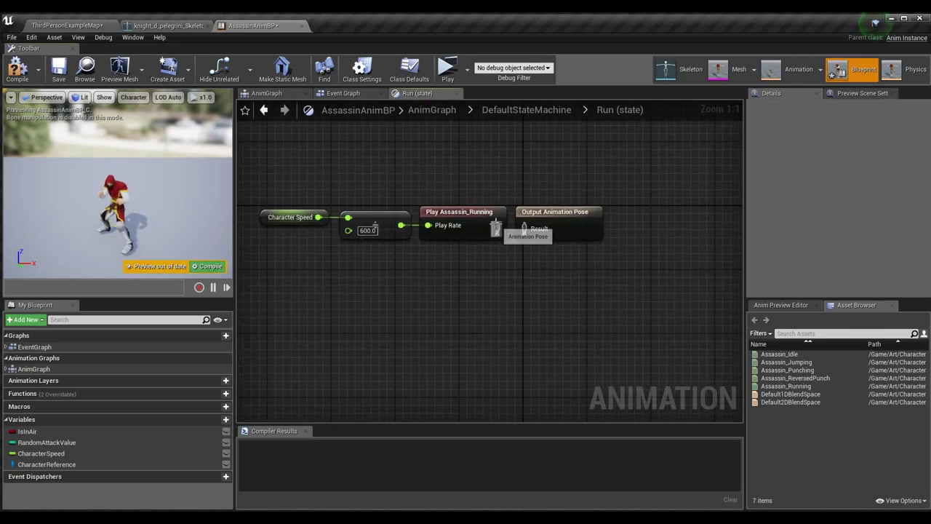
pyautogui.moveTo(528, 229); pyautogui.dragTo(528, 228)
pyautogui.moveTo(479, 212); pyautogui.dragTo(558, 216, button='right')
pyautogui.click(536, 107)
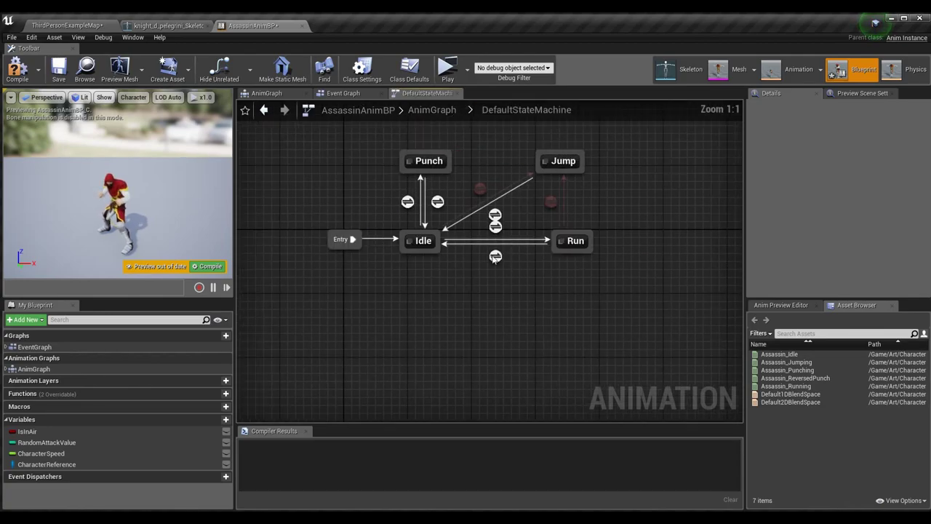
# - In the Idle to Run rule, break the link between the Character Speed comparison and Can Enter Transition
pyautogui.doubleClick(526, 286)
pyautogui.moveTo(526, 285); pyautogui.dragTo(516, 279, button='right')
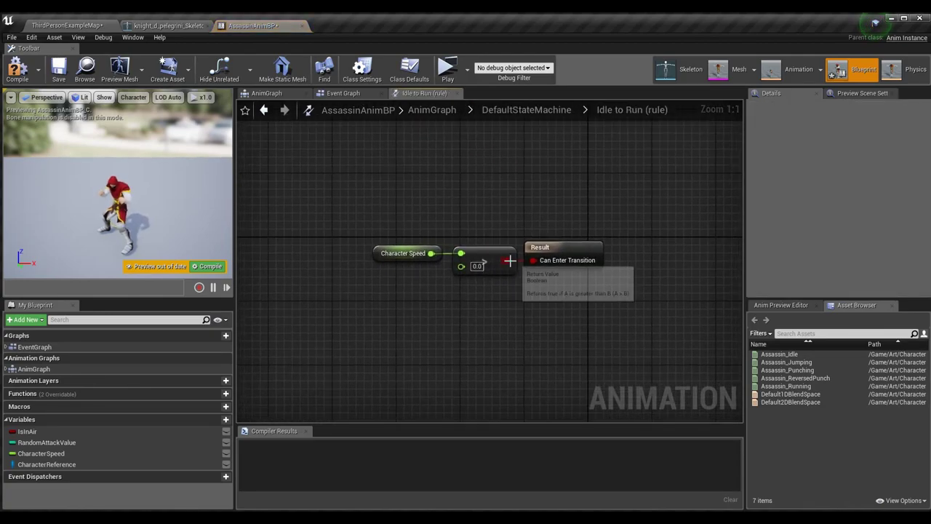
pyautogui.keyDown('alt'); pyautogui.click(509, 260); pyautogui.keyUp('alt')
pyautogui.click(529, 110)
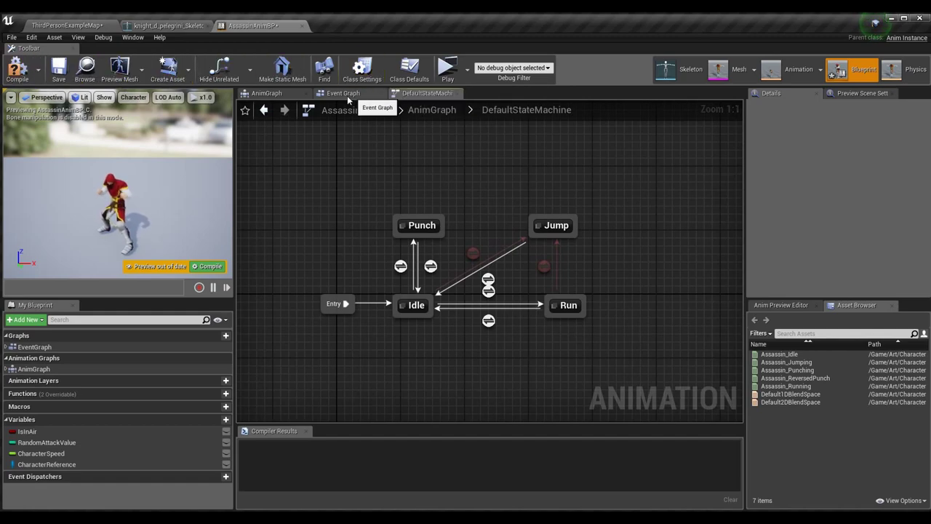
# - In the AnimGraph, connect DefaultStateMachine to Blend Poses 0 and Layered blend per bone to Output Pose's Result, and compile
pyautogui.click(270, 94)
pyautogui.click(16, 70)
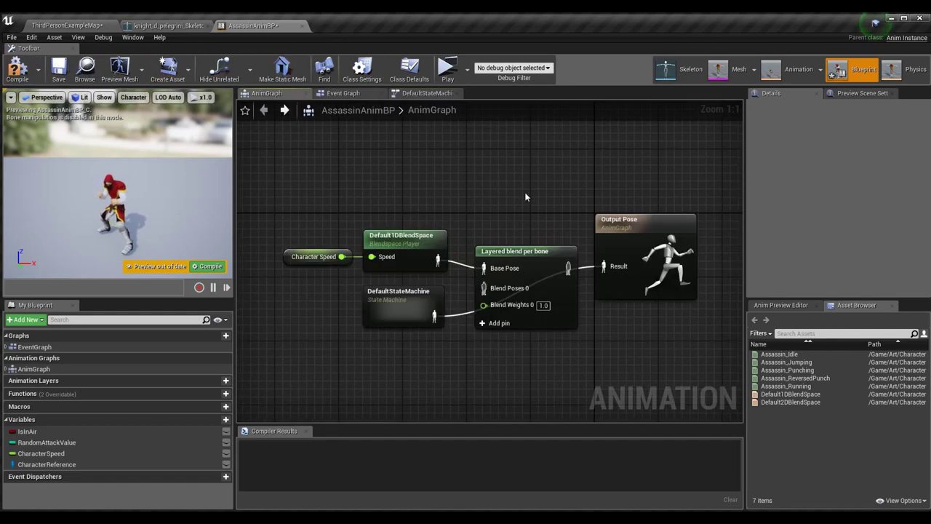
pyautogui.moveTo(432, 326); pyautogui.dragTo(493, 292)
pyautogui.moveTo(568, 268); pyautogui.dragTo(615, 282)
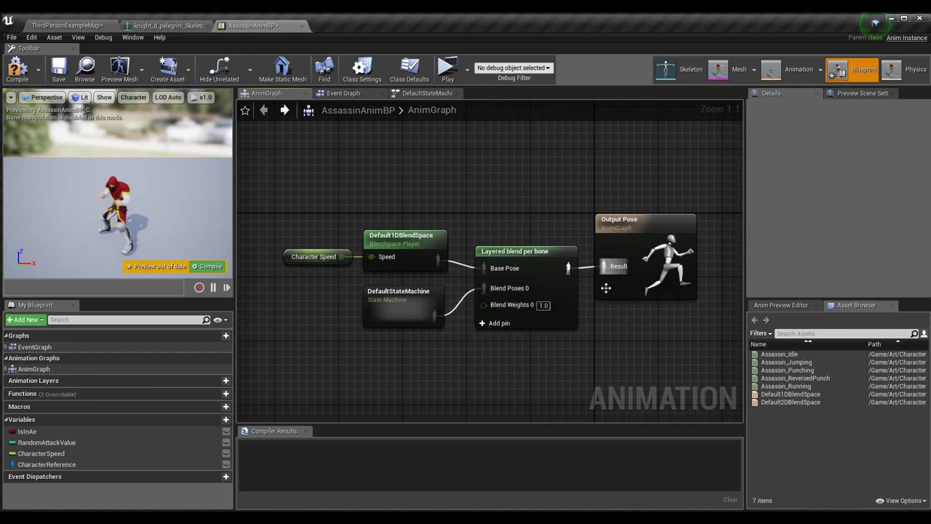
pyautogui.click(19, 69)
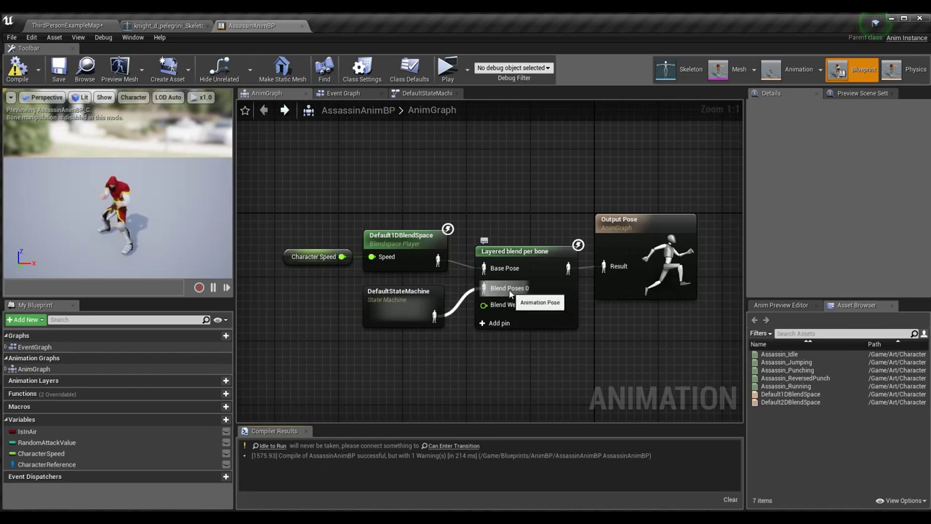
# - Try adding two more blend pose pins to Layered blend per bone, undo both additions, and recompile
pyautogui.click(500, 323)
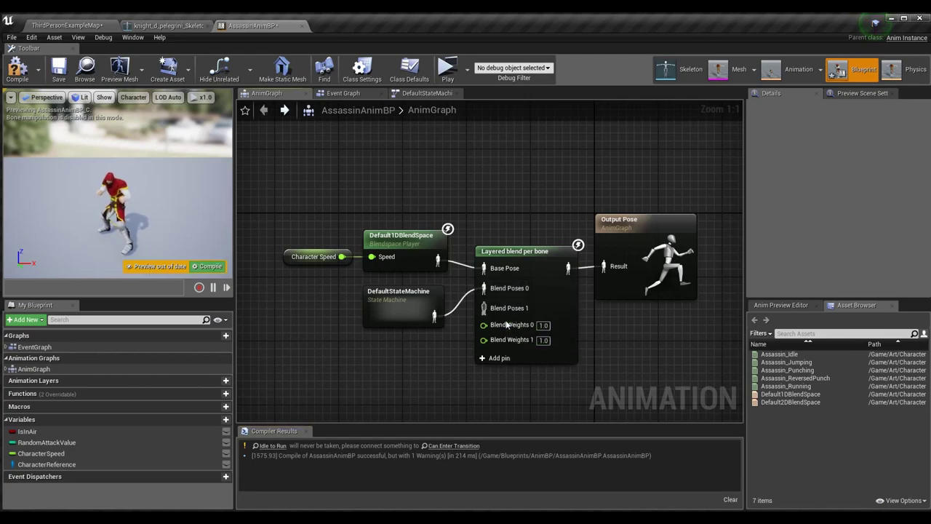
pyautogui.click(500, 359)
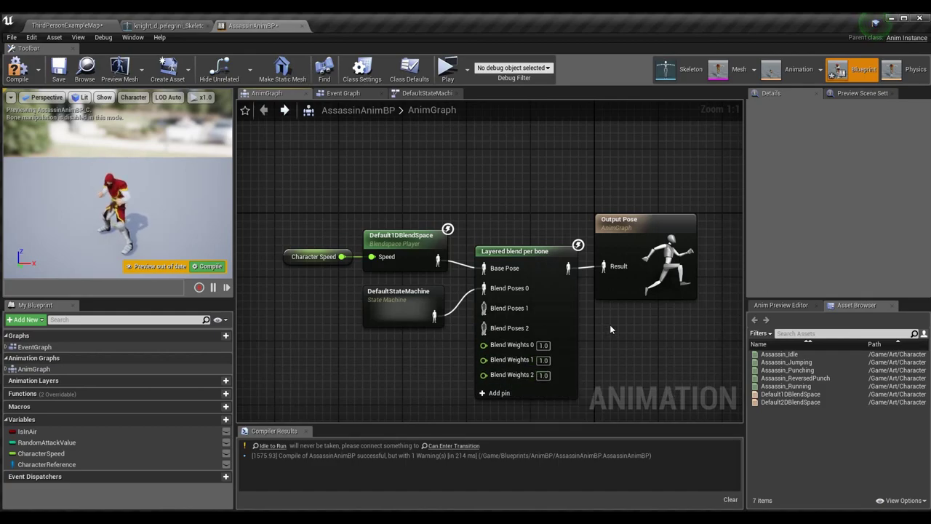
pyautogui.hotkey('ctrl', 'z')
pyautogui.hotkey('ctrl', 'z')
pyautogui.click(222, 69)
pyautogui.click(17, 70)
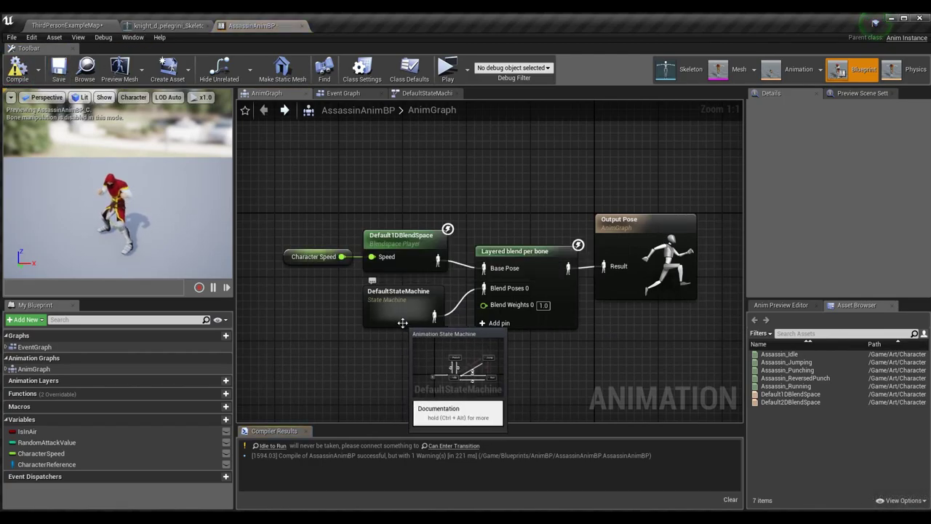
# - Search the AnimGraph's available nodes for "layered" to show the Layered blend per bone node
pyautogui.click(499, 255)
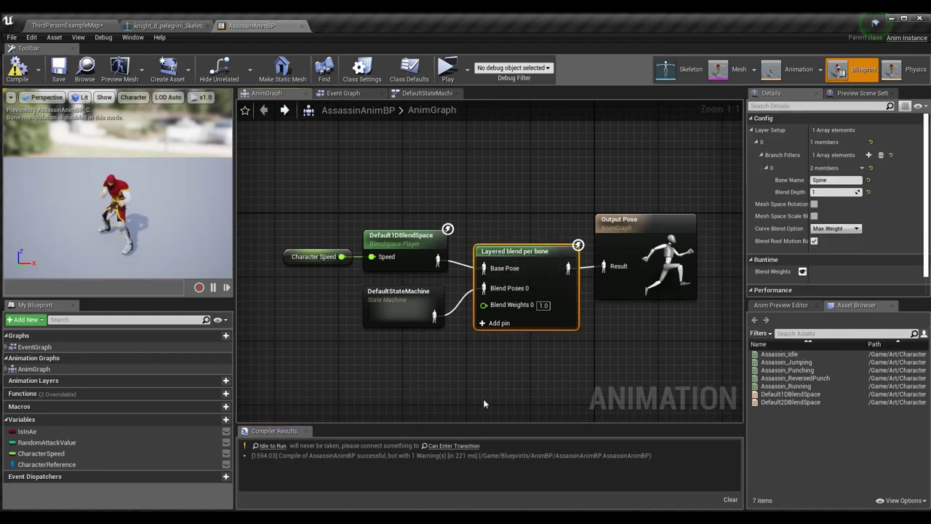
pyautogui.rightClick(474, 172)
pyautogui.write('layered')
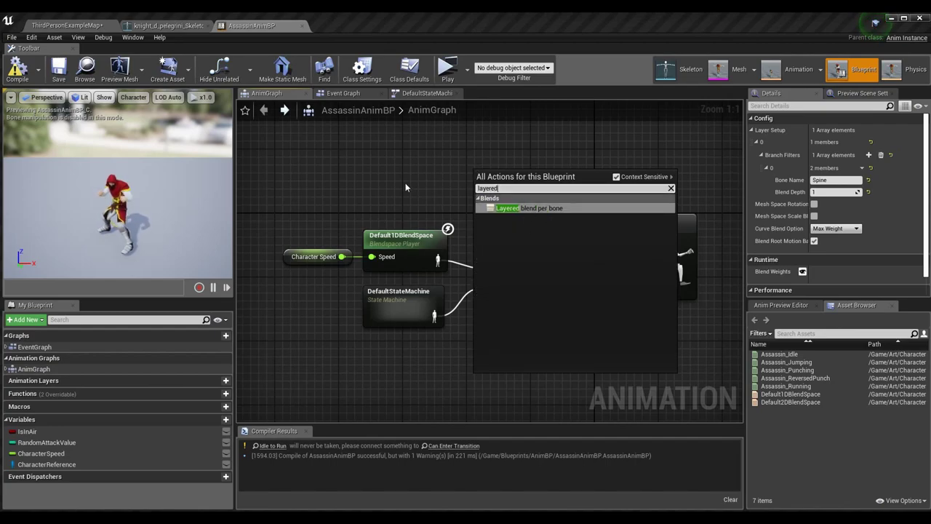
pyautogui.click(538, 209)
pyautogui.click(533, 249)
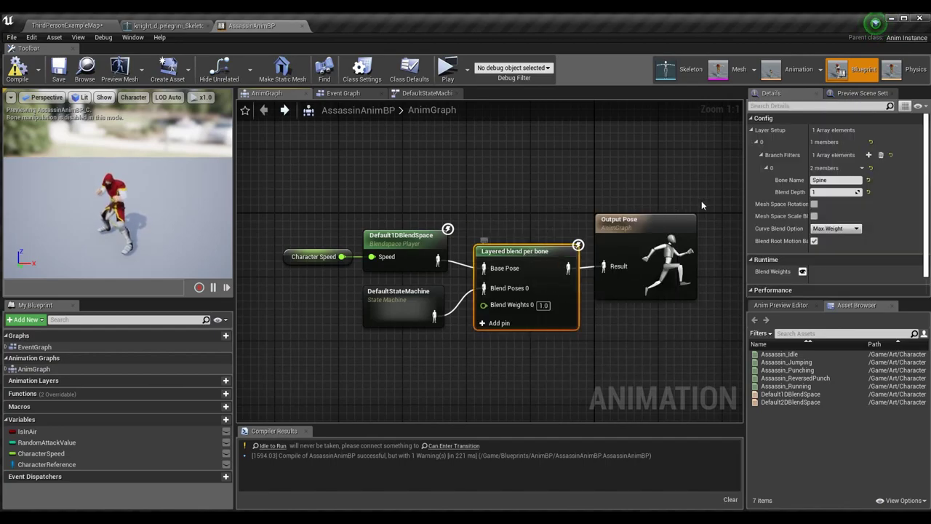
# - Examine the Branch Filters in the Layered blend per bone node's Layer Setup, including Bone Name and Blend Depth
pyautogui.click(761, 154)
pyautogui.click(757, 142)
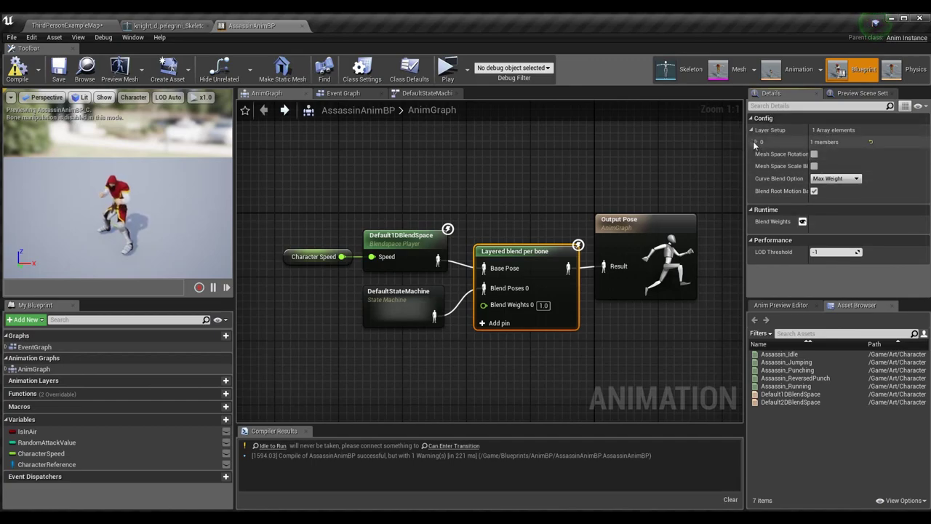
pyautogui.click(758, 141)
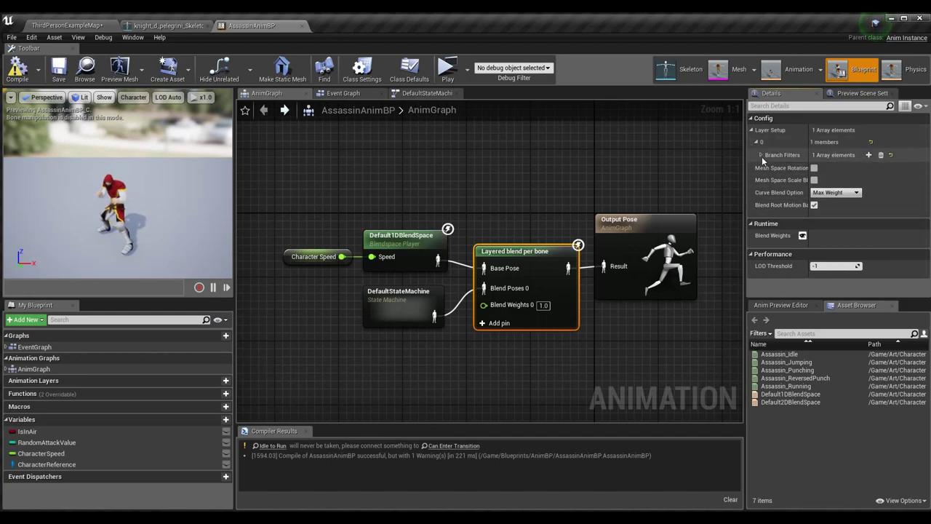
pyautogui.click(761, 155)
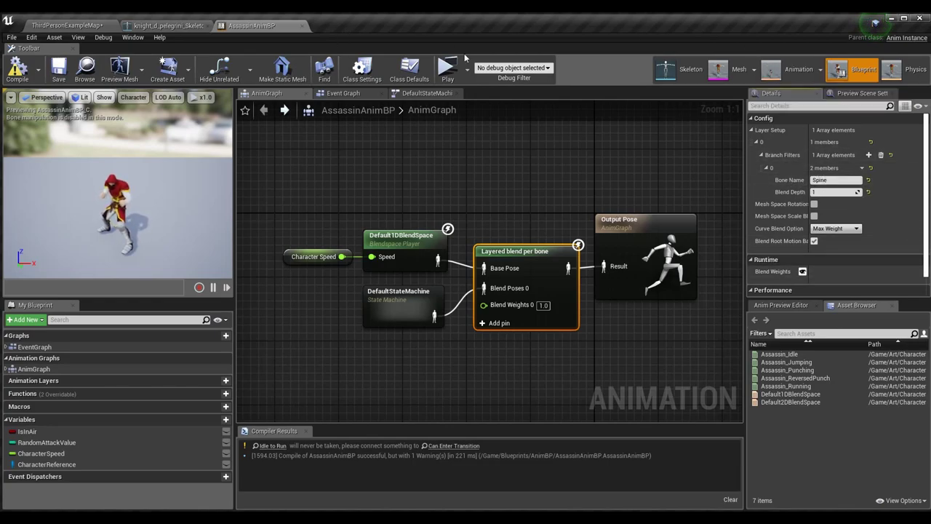
# - Open the character's skeleton, select the Hips bone, and examine the bone hierarchy and its location on the model
pyautogui.click(684, 69)
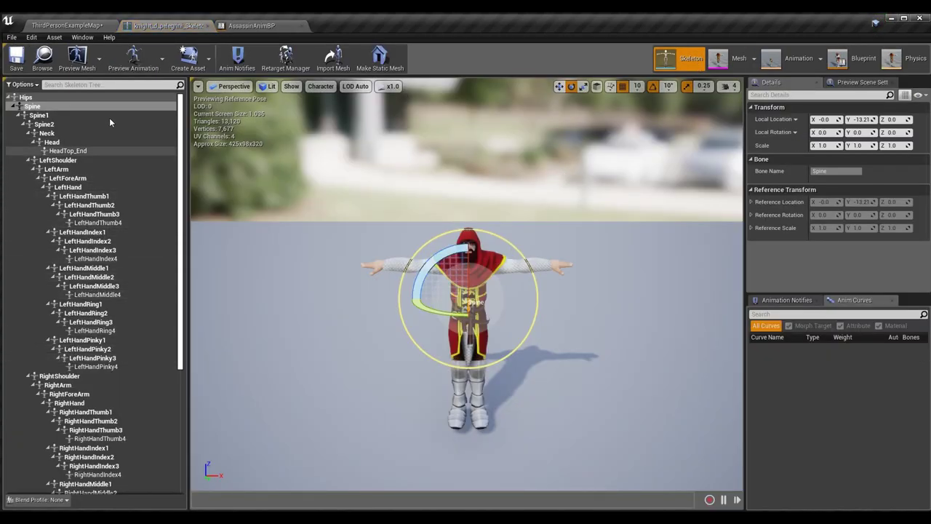
pyautogui.scroll(-2, 134, 295)
pyautogui.scroll(2, 134, 288)
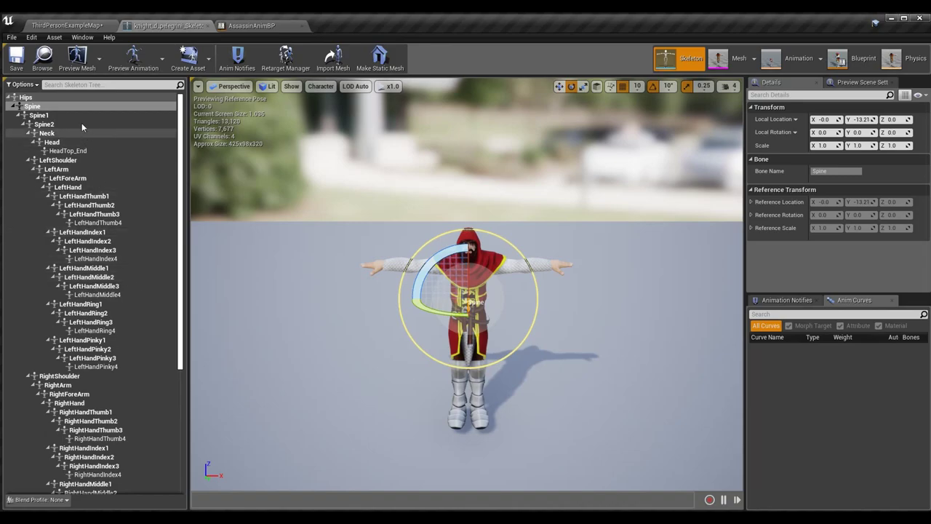
pyautogui.click(61, 97)
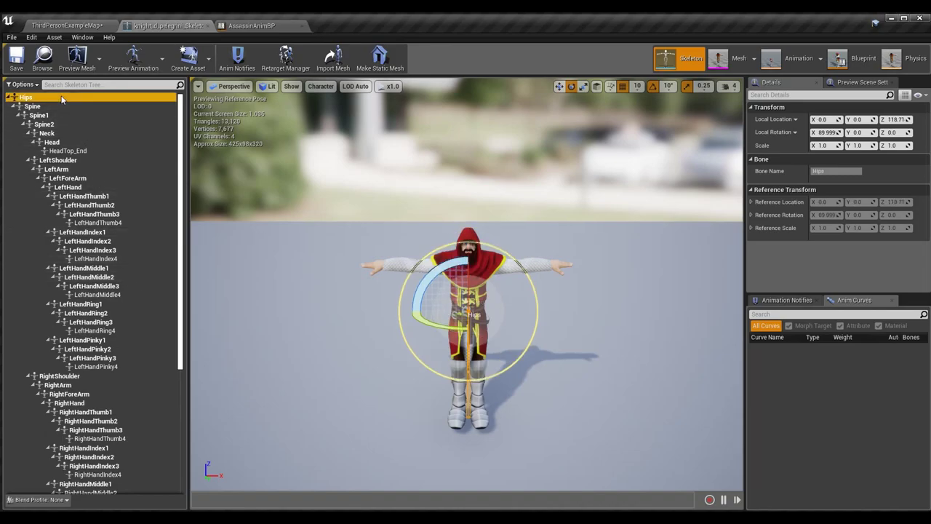
pyautogui.moveTo(396, 318); pyautogui.dragTo(480, 318, button='right')
pyautogui.moveTo(397, 318); pyautogui.dragTo(306, 371, button='middle')
pyautogui.moveTo(451, 294); pyautogui.dragTo(553, 255, button='right')
pyautogui.keyDown('alt'); pyautogui.moveTo(451, 293); pyautogui.dragTo(553, 294); pyautogui.keyUp('alt')
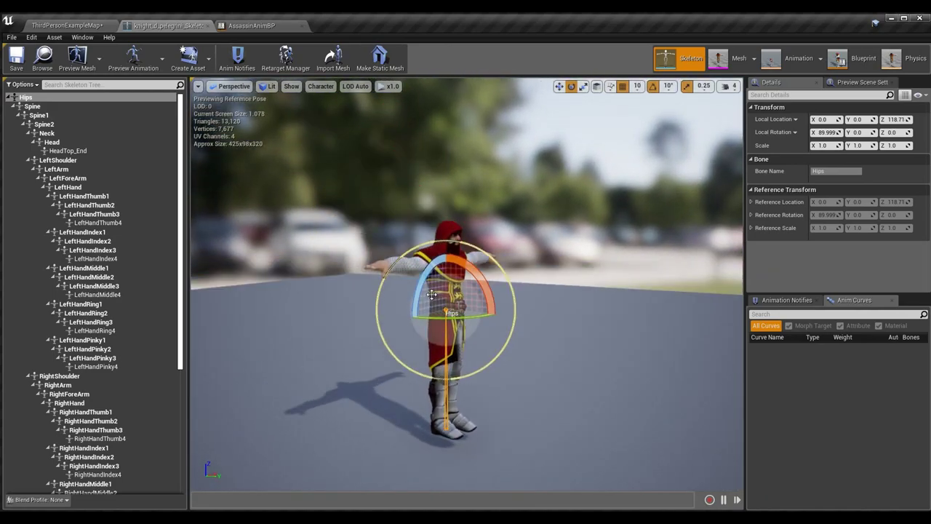
pyautogui.scroll(4, 451, 294)
pyautogui.moveTo(451, 293); pyautogui.dragTo(449, 300, button='right')
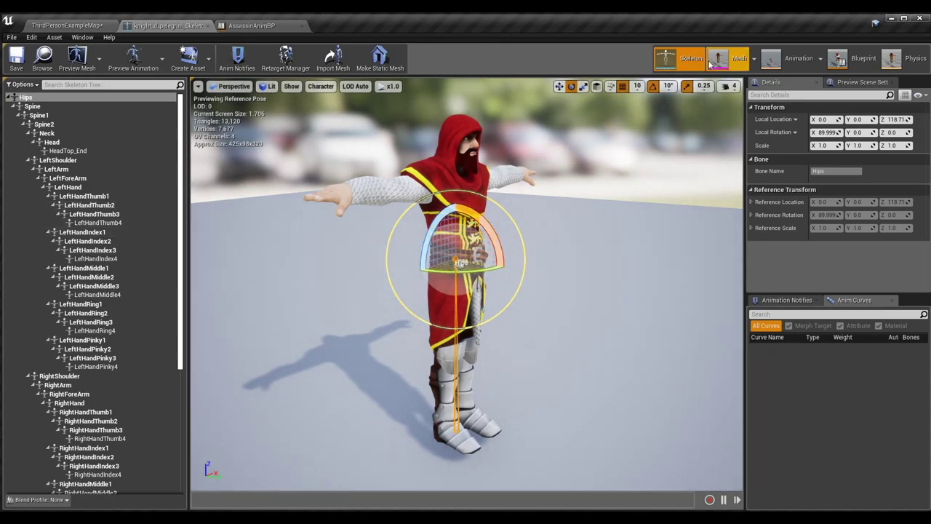
# - View Default1DBlendSpace, recheck the Layered blend per bone settings in AssassinAnimBP, and return to the character's skeleton
pyautogui.click(794, 60)
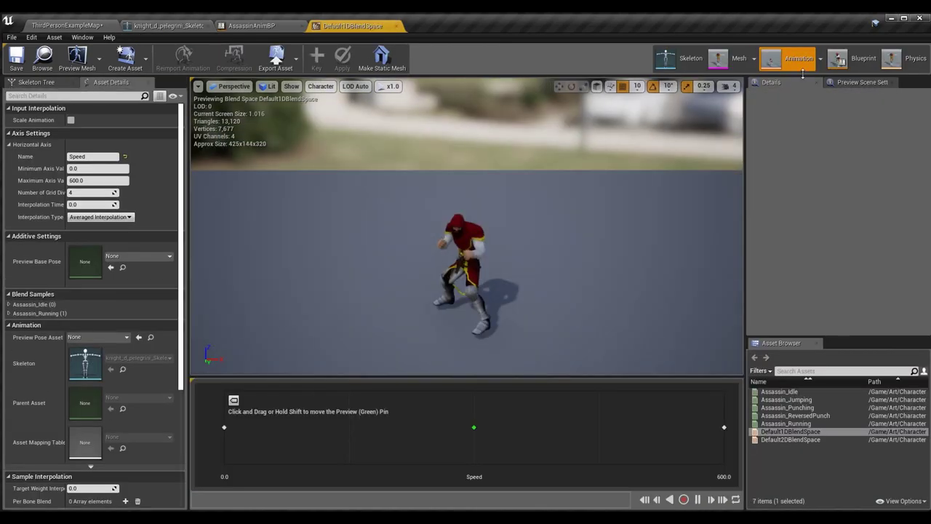
pyautogui.click(863, 60)
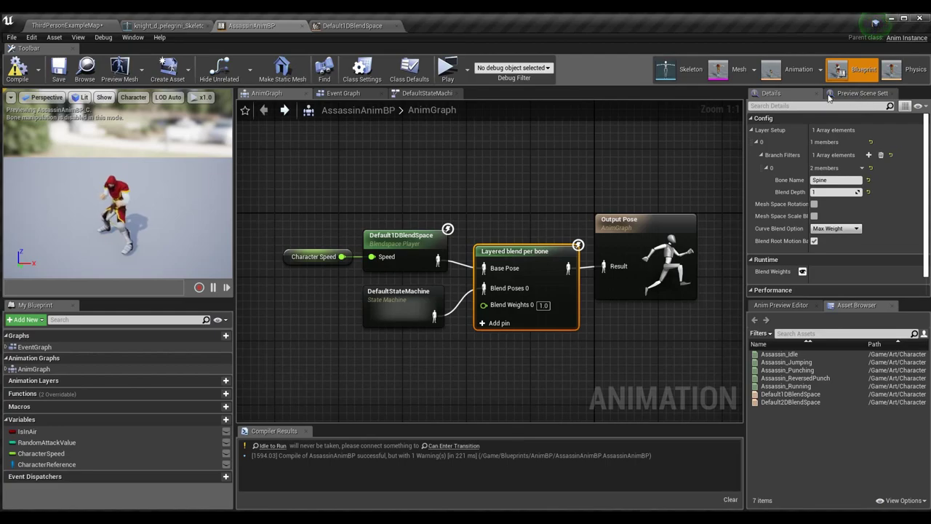
pyautogui.click(679, 73)
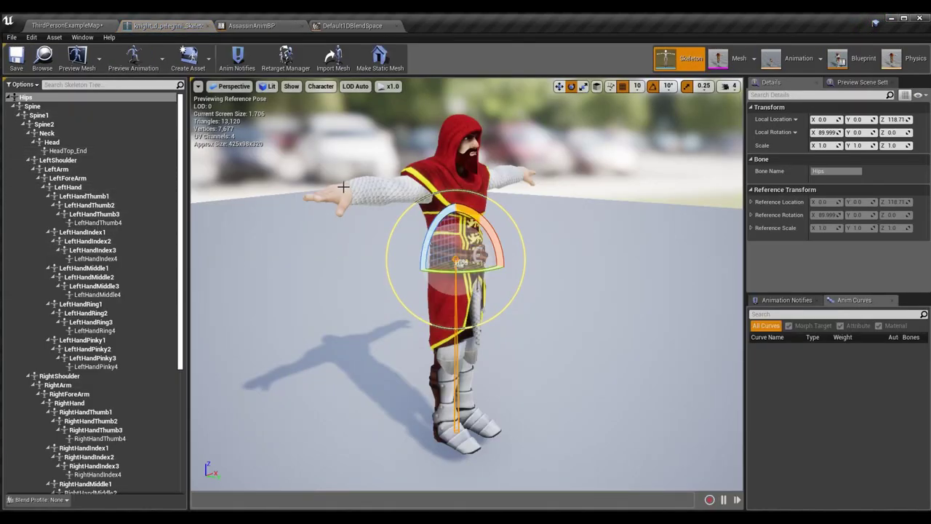
# - Locate the Spine2 bone in the skeleton, set it as the Layered blend per bone branch filter's Bone Name, and compile AssassinAnimBP
pyautogui.click(113, 134)
pyautogui.click(106, 125)
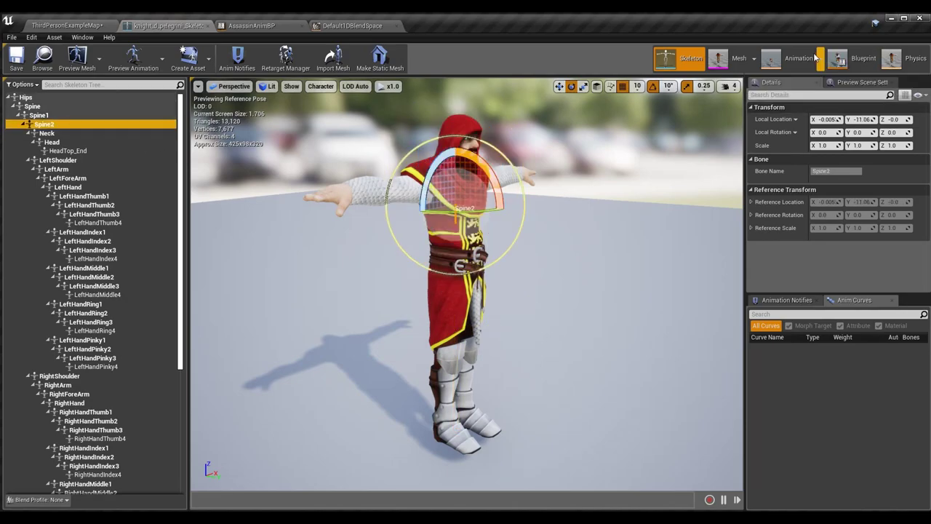
pyautogui.click(859, 58)
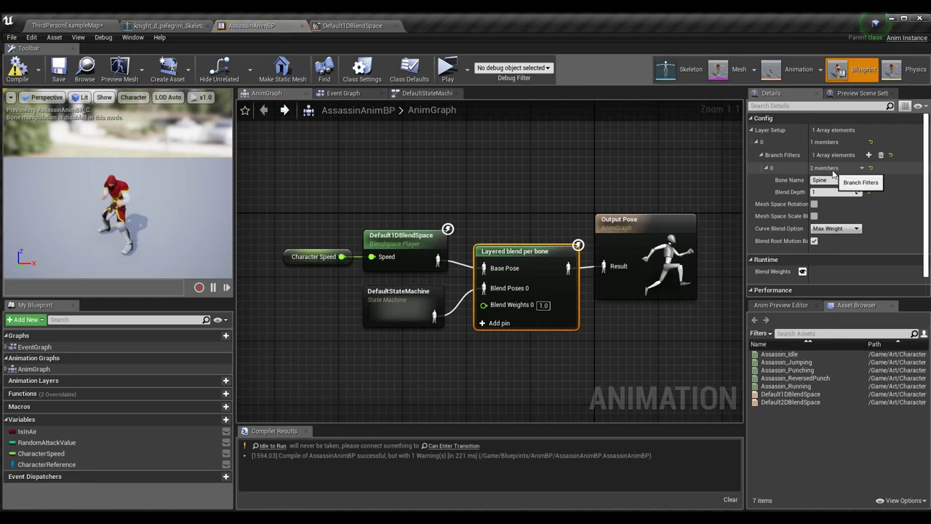
pyautogui.click(833, 179)
pyautogui.press('End')
pyautogui.write('2')
pyautogui.press('Return')
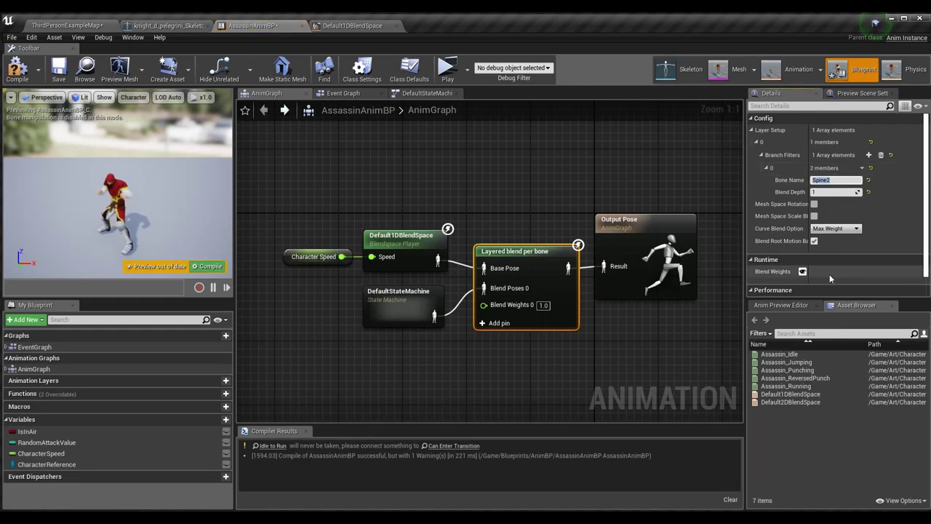
pyautogui.click(19, 71)
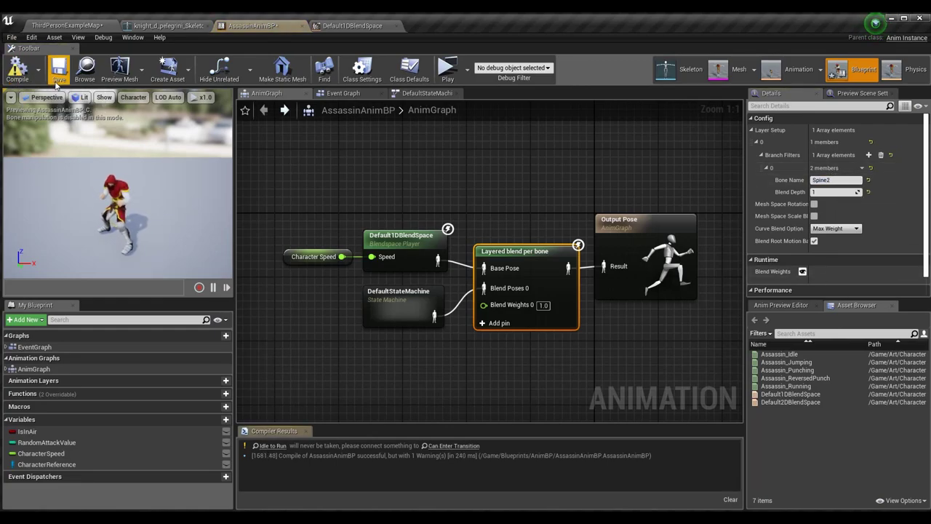
# - Playtest the assassin's running and jumping around the level with the Spine2 branch filter, and end the preview
pyautogui.click(446, 83)
pyautogui.press('w')
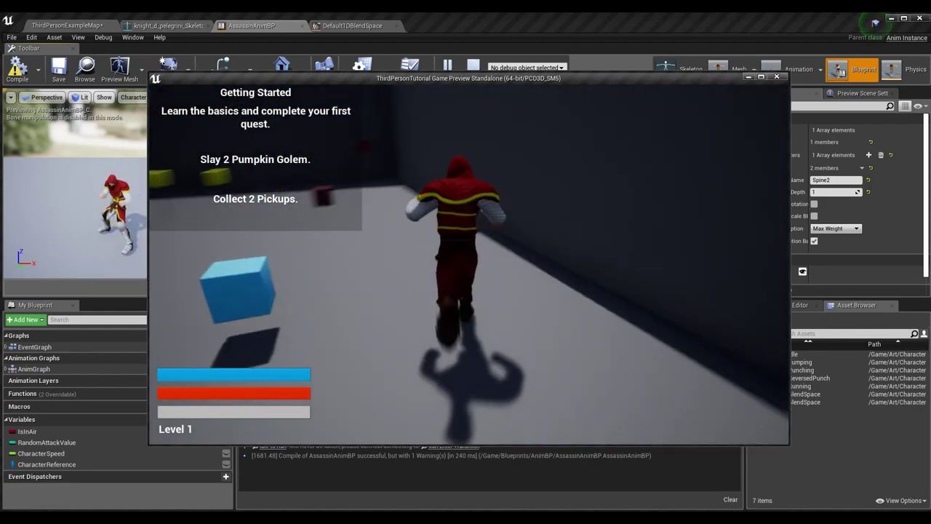
pyautogui.press('s')
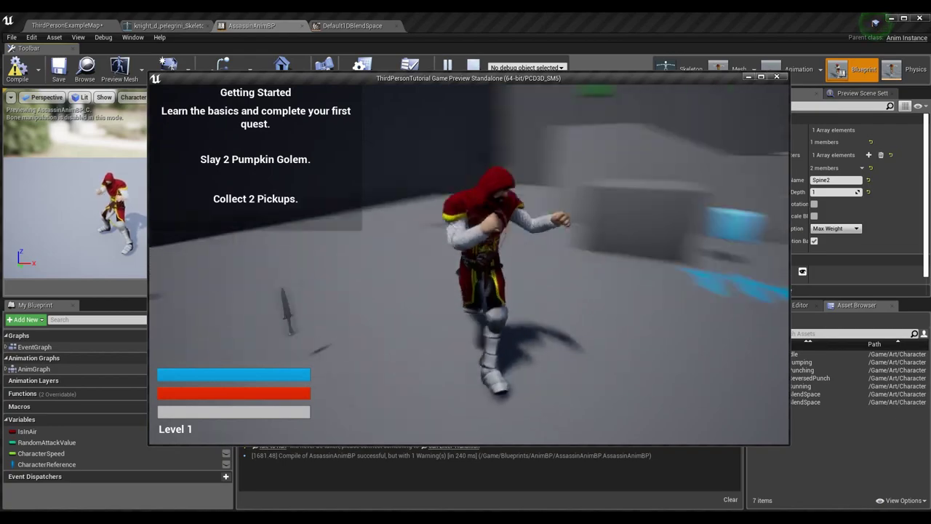
pyautogui.press('w')
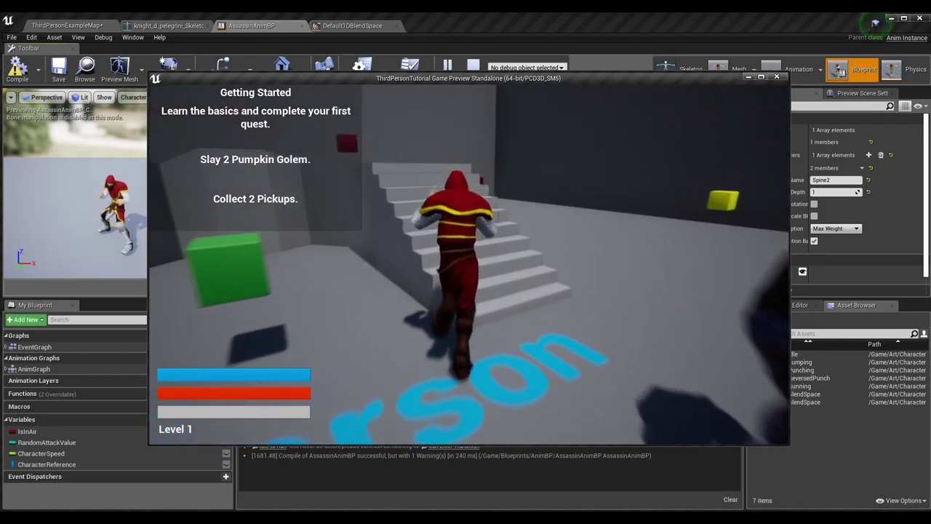
pyautogui.press('w')
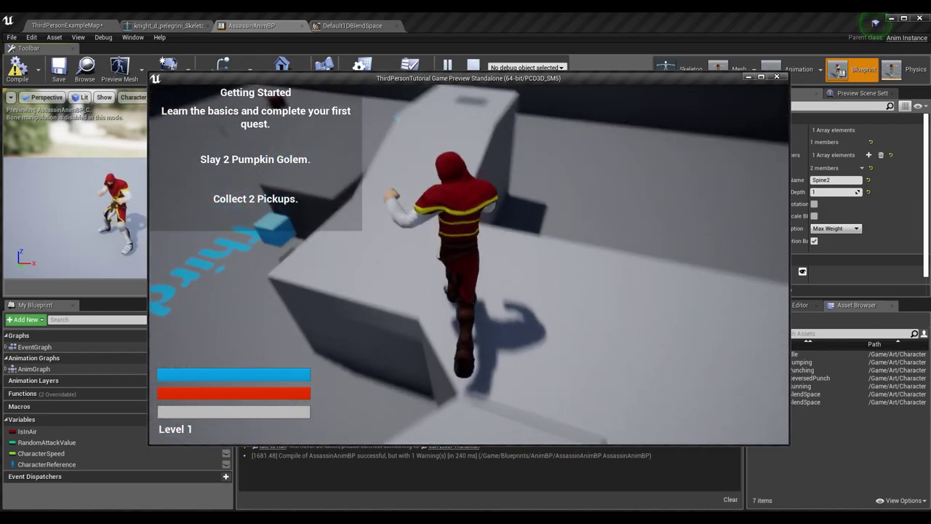
pyautogui.press('w')
pyautogui.press('space')
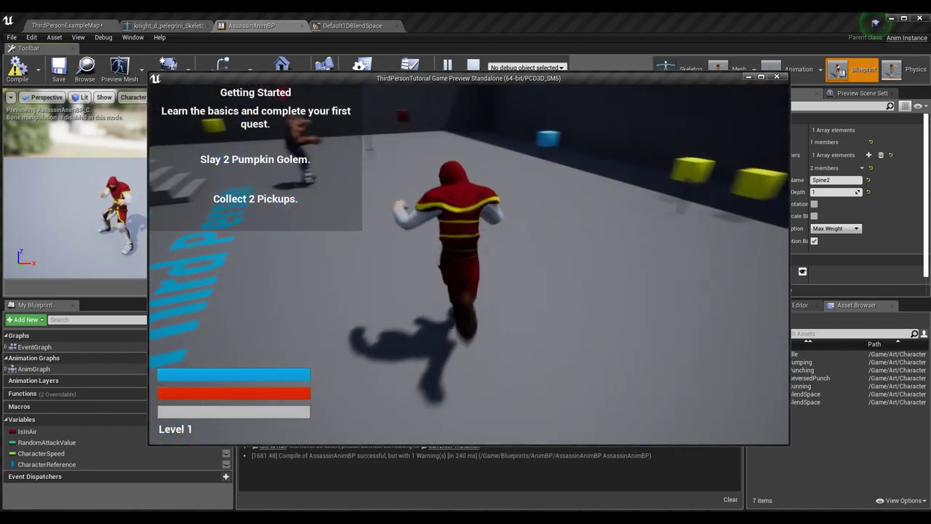
pyautogui.press('w')
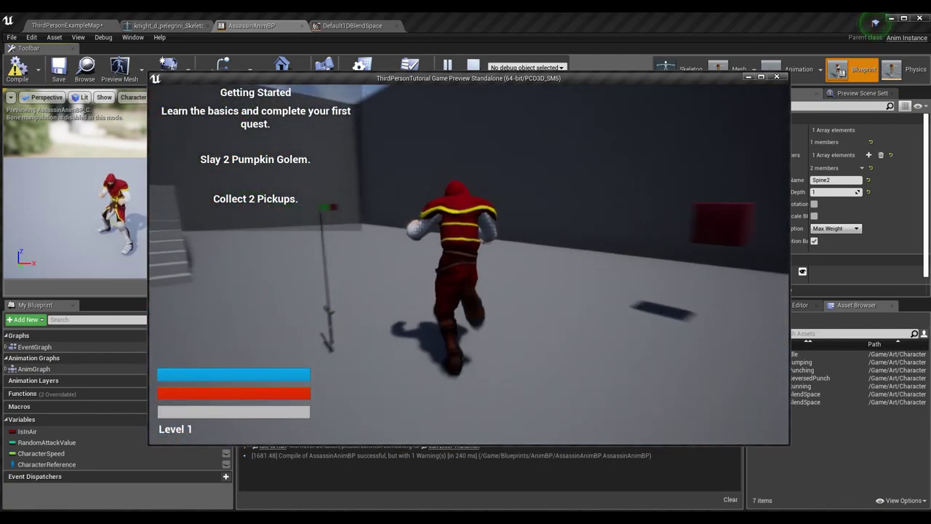
pyautogui.press('w')
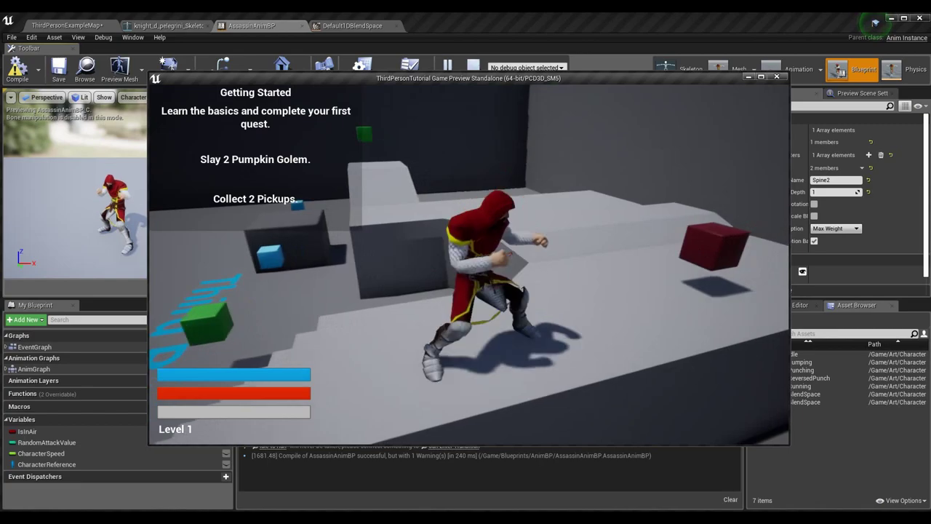
pyautogui.press('Escape')
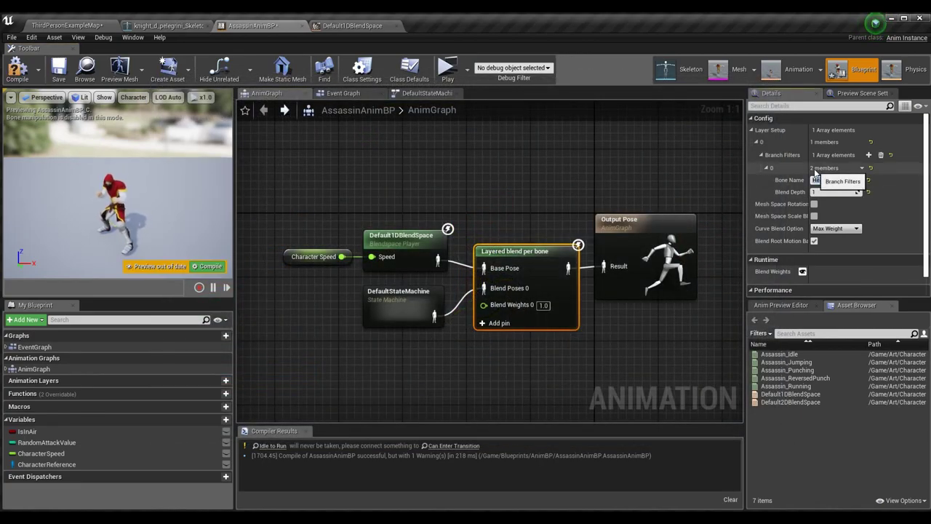
# - Playtest the assassin's running around the level with the branch filter's Bone Name set to Head, and end the preview
pyautogui.click(448, 80)
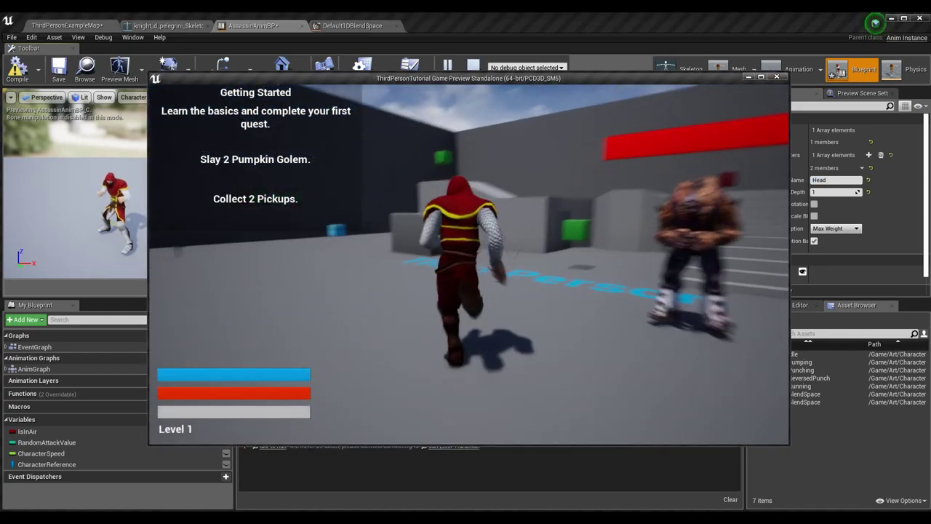
pyautogui.press('w')
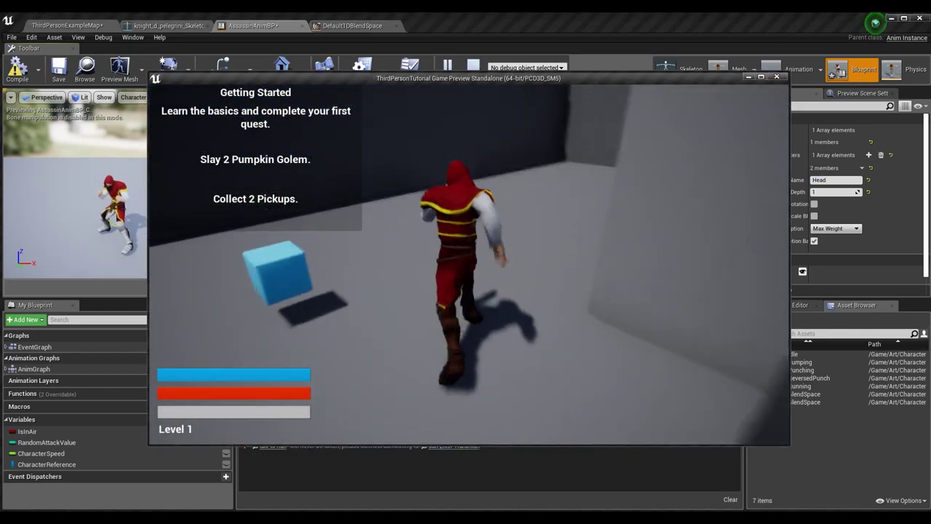
pyautogui.press('w')
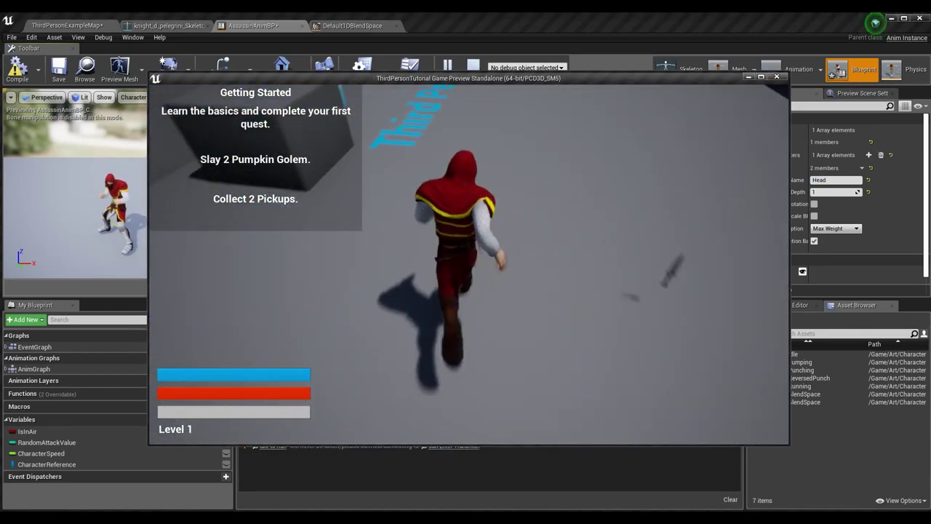
pyautogui.press('w')
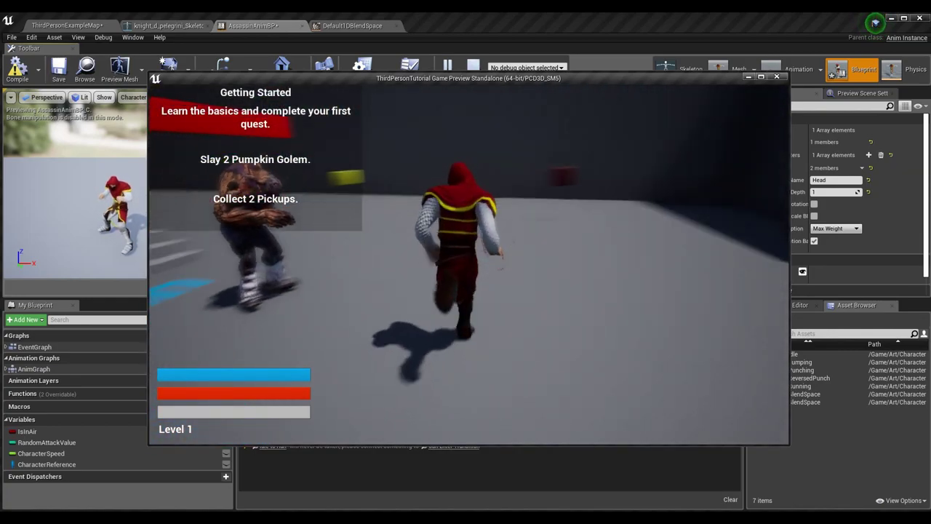
pyautogui.press('w')
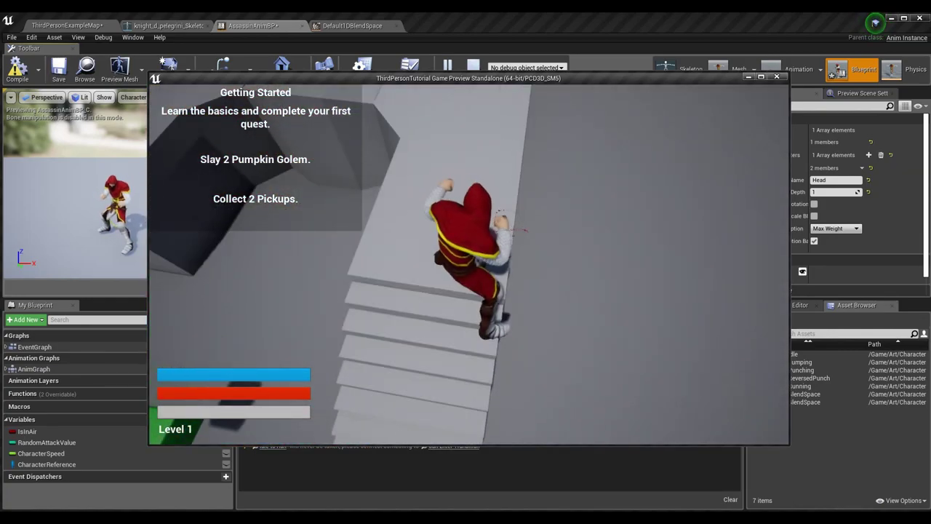
pyautogui.press('w')
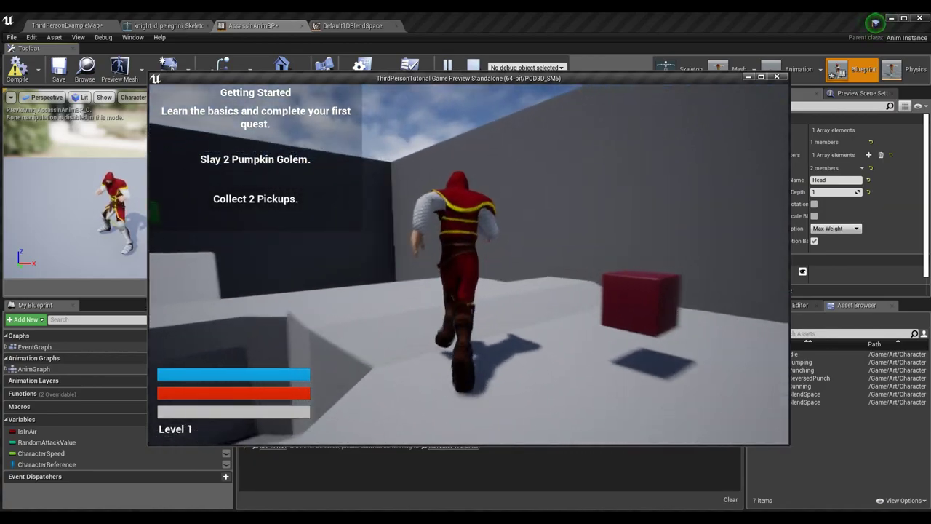
pyautogui.press('w')
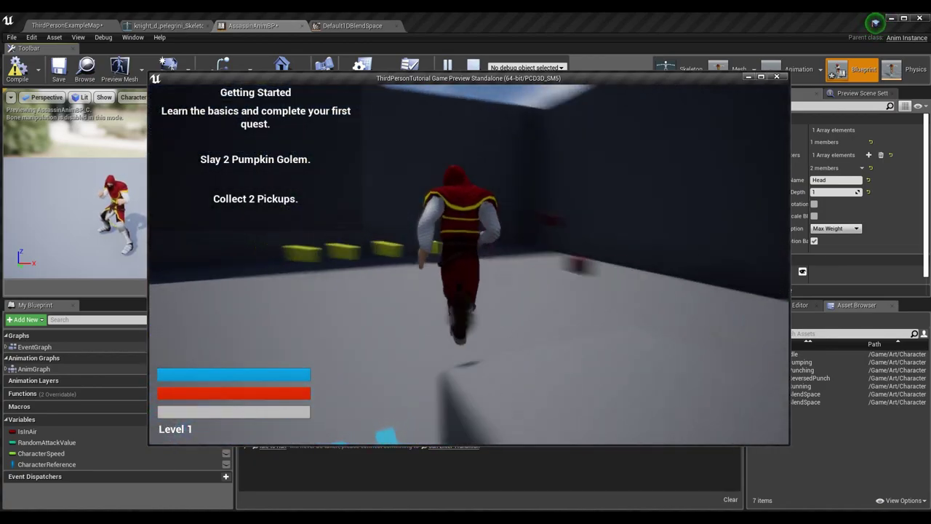
pyautogui.press('w')
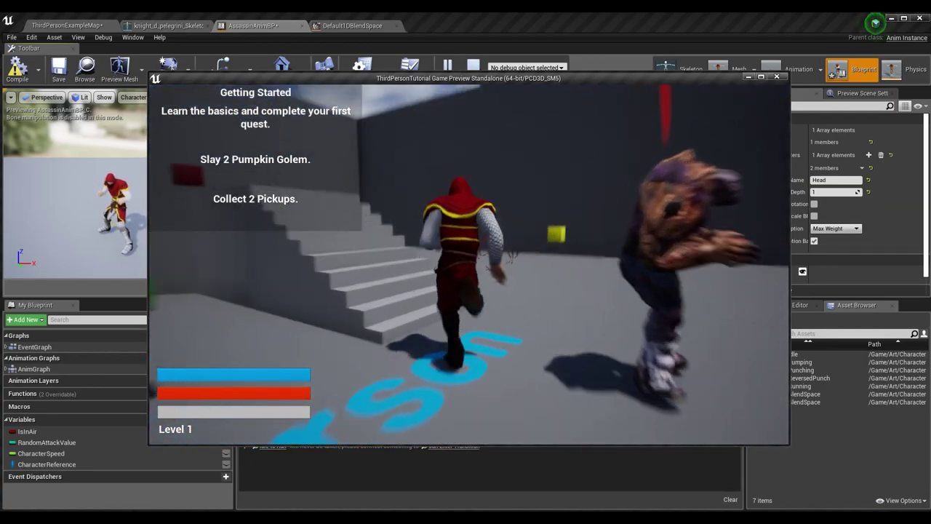
pyautogui.press('w')
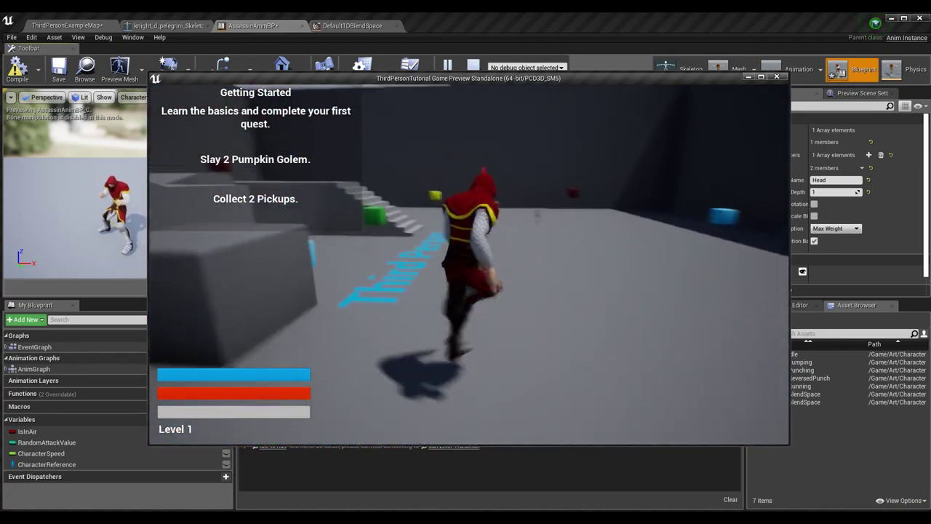
pyautogui.press('w')
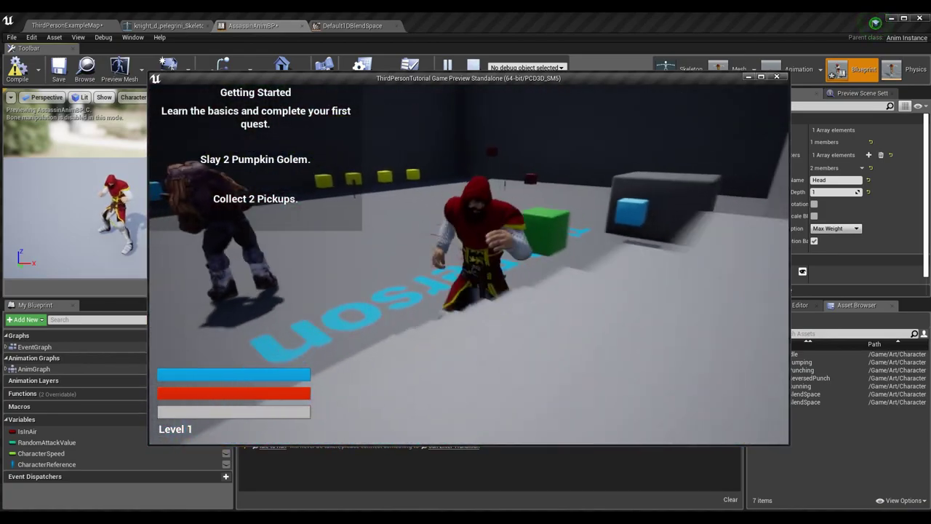
pyautogui.press('w')
pyautogui.press('Escape')
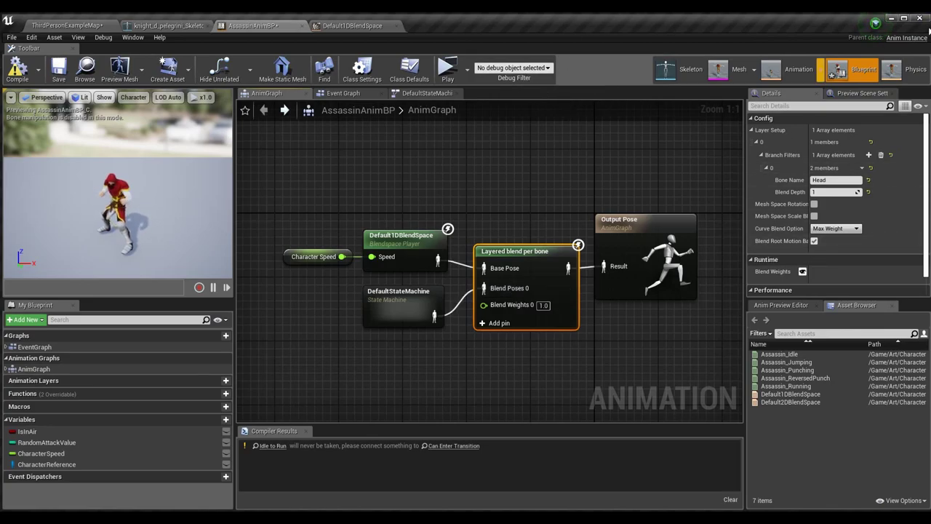
# - Examine the Head and RightArm bones on the skeleton's model and return to the Layered blend per bone node's Base Pose in AssassinAnimBP
pyautogui.click(677, 71)
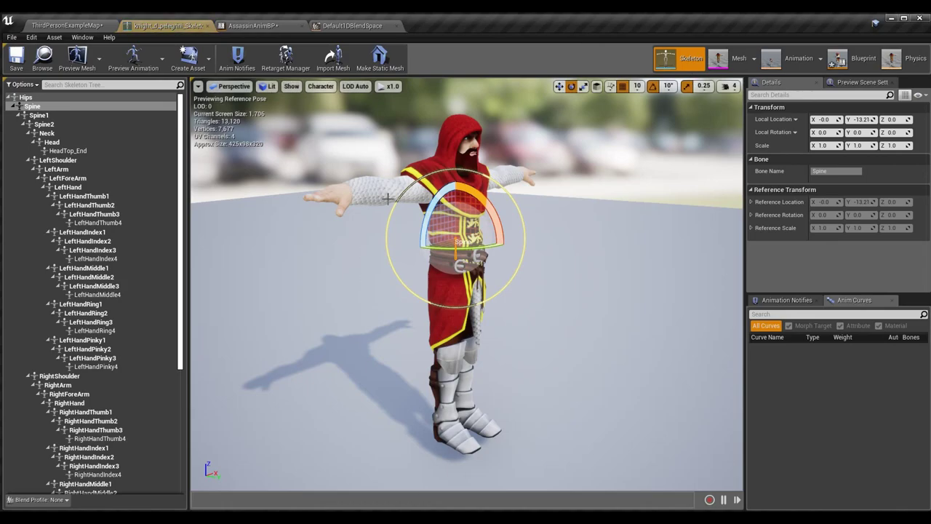
pyautogui.moveTo(465, 291); pyautogui.dragTo(611, 213, button='right')
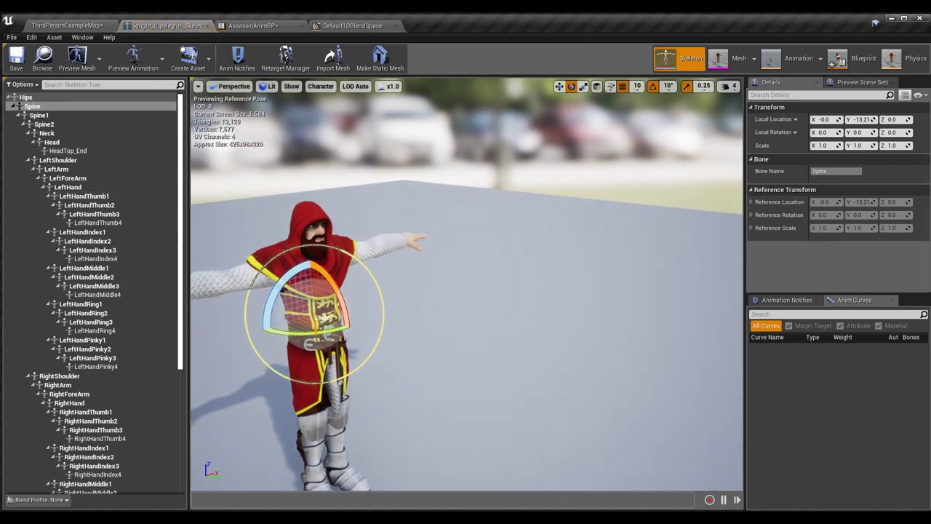
pyautogui.click(52, 141)
pyautogui.moveTo(392, 283); pyautogui.dragTo(407, 275)
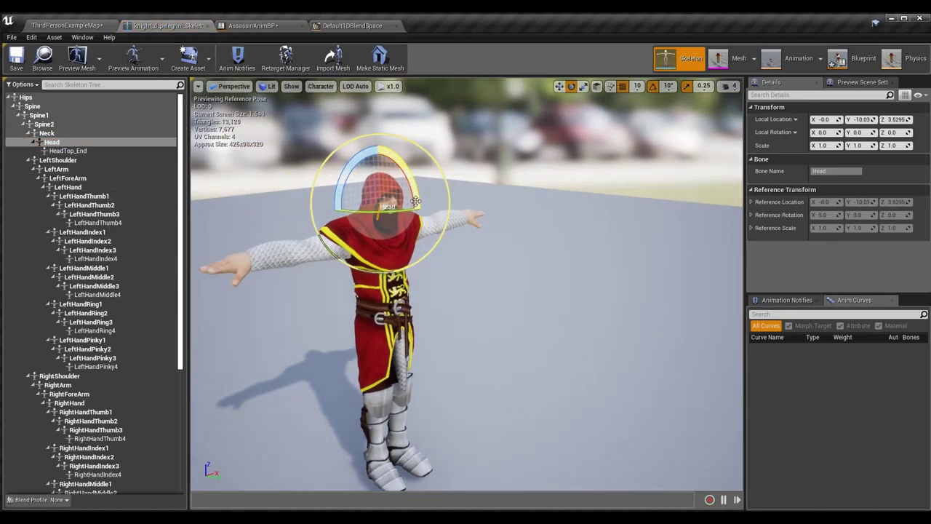
pyautogui.click(289, 248)
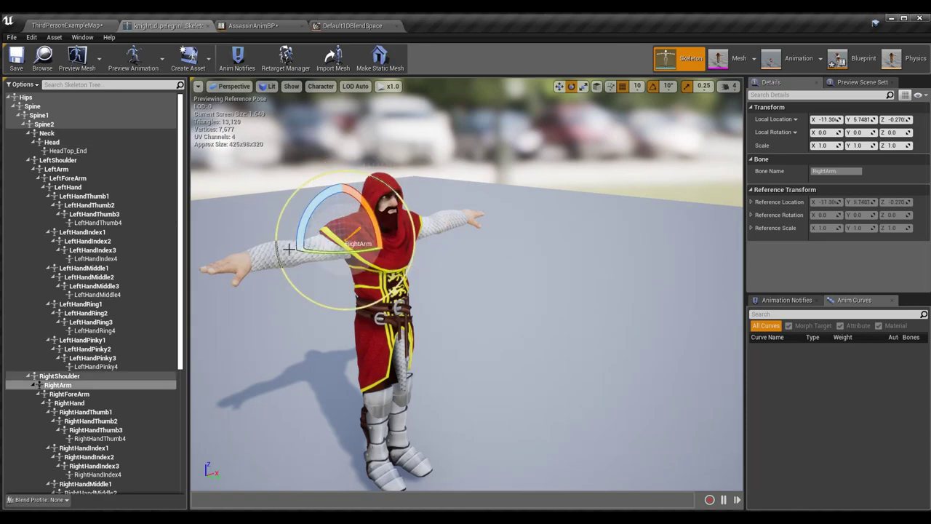
pyautogui.click(431, 233)
pyautogui.click(507, 365)
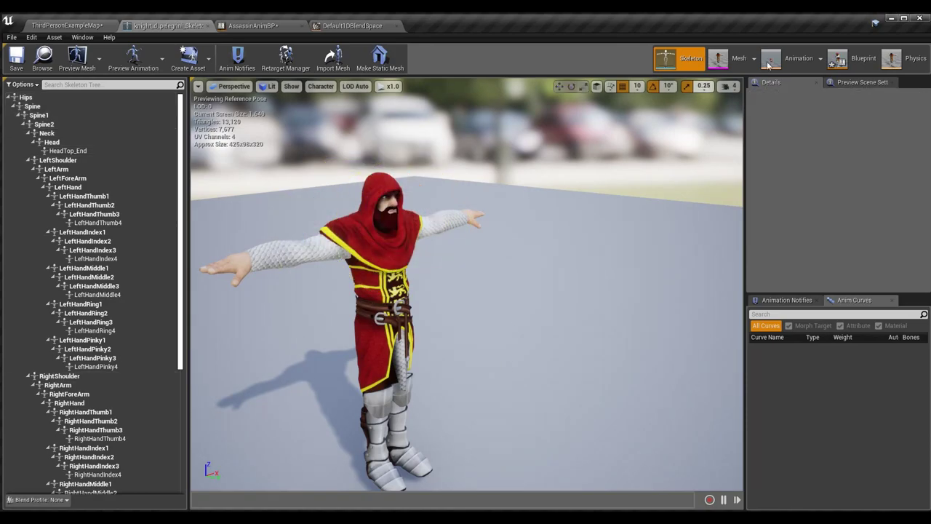
pyautogui.click(863, 58)
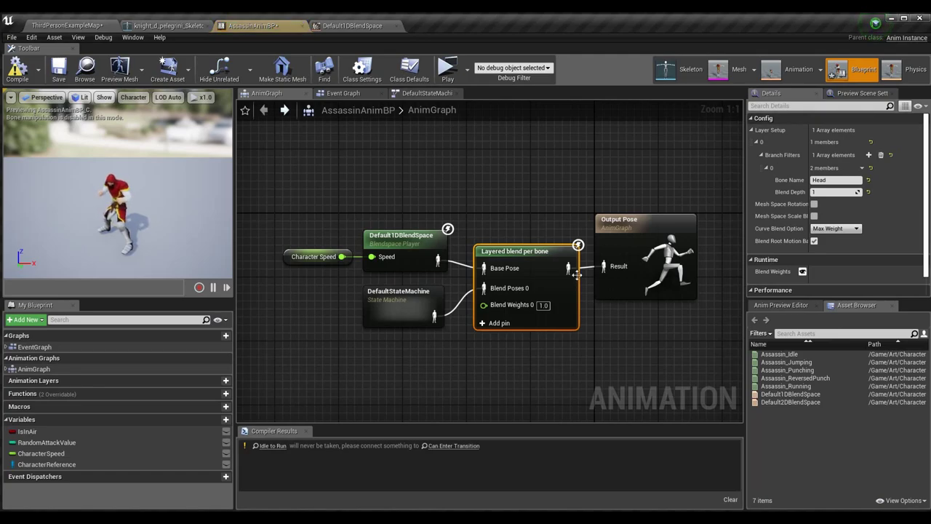
pyautogui.moveTo(504, 269); pyautogui.dragTo(519, 267)
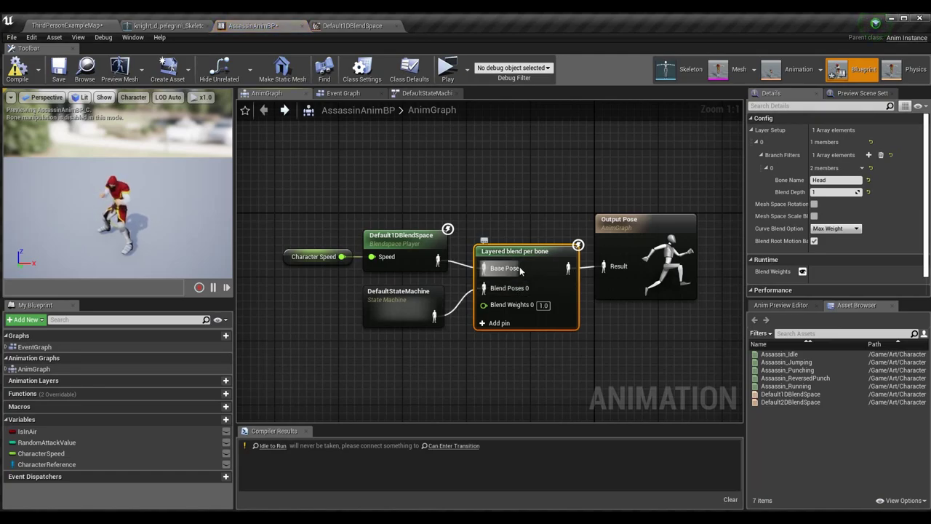
# - Check the Spine bone on the skeleton, set it as the Layered blend per bone branch filter's Bone Name, and compile AssassinAnimBP
pyautogui.click(852, 181)
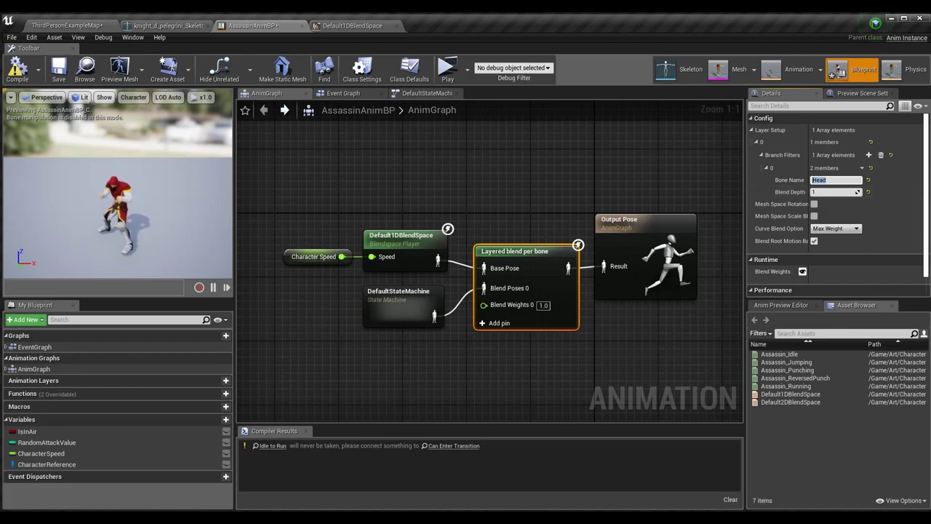
pyautogui.click(666, 69)
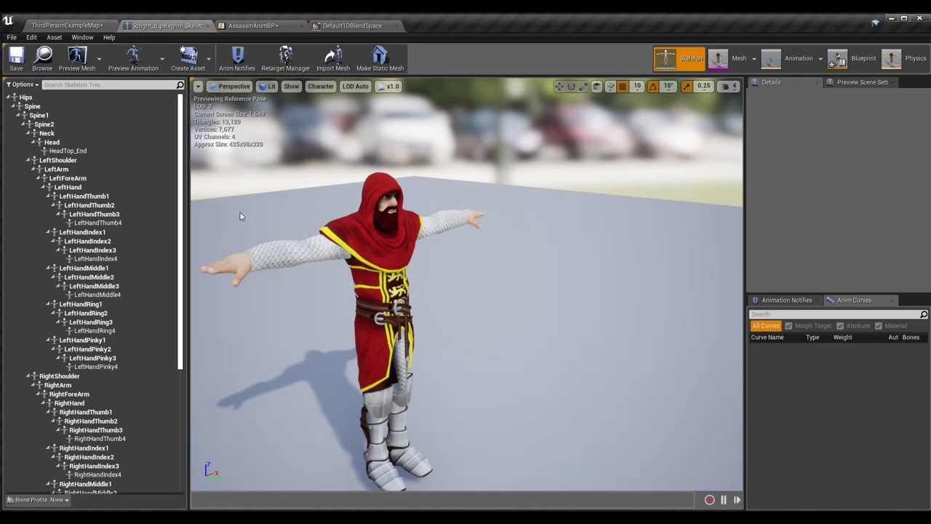
pyautogui.click(56, 106)
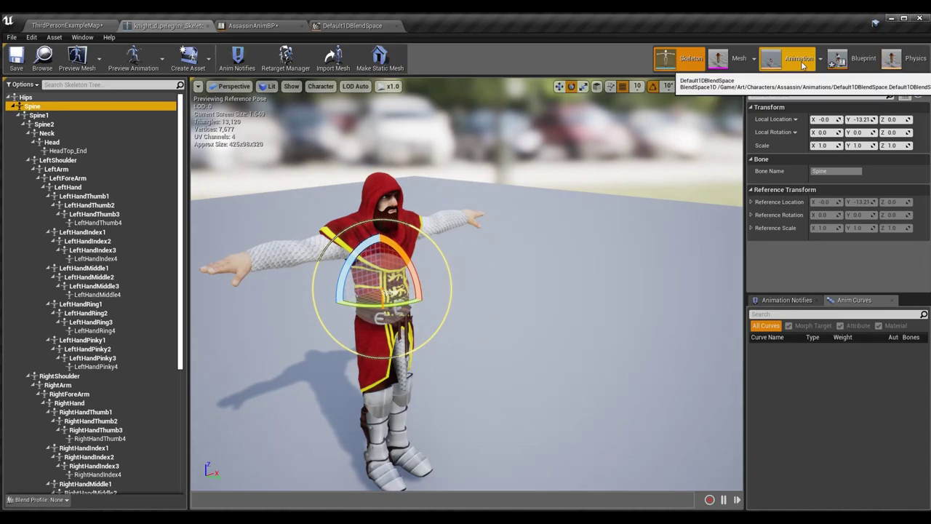
pyautogui.click(853, 60)
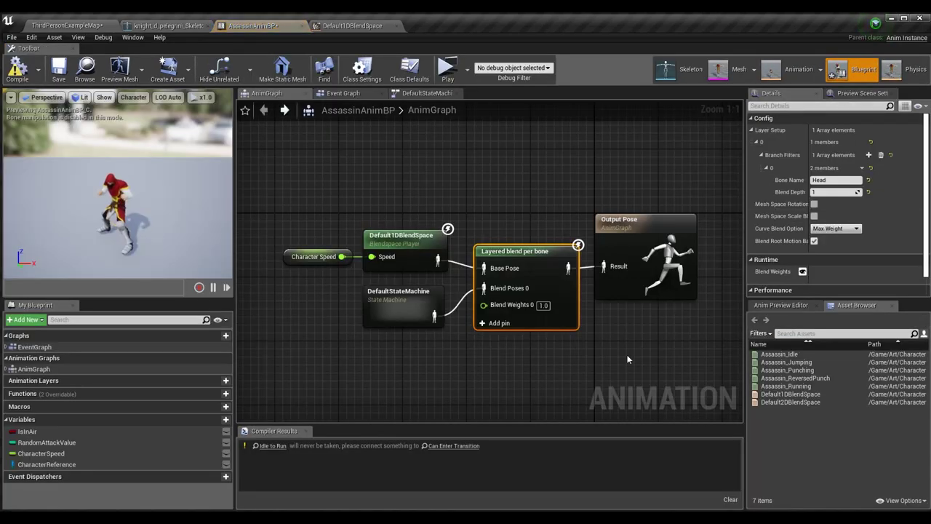
pyautogui.click(844, 179)
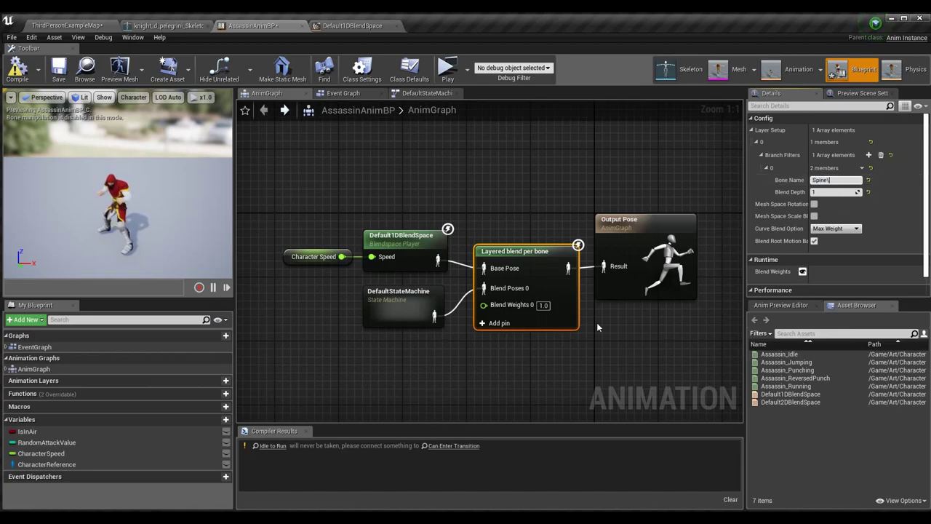
pyautogui.press('Tab')
pyautogui.write('3')
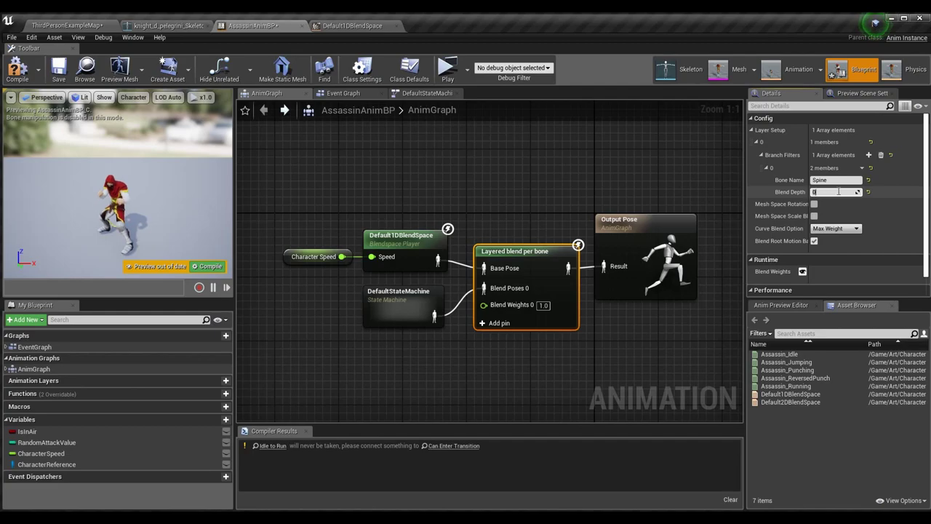
pyautogui.press('Return')
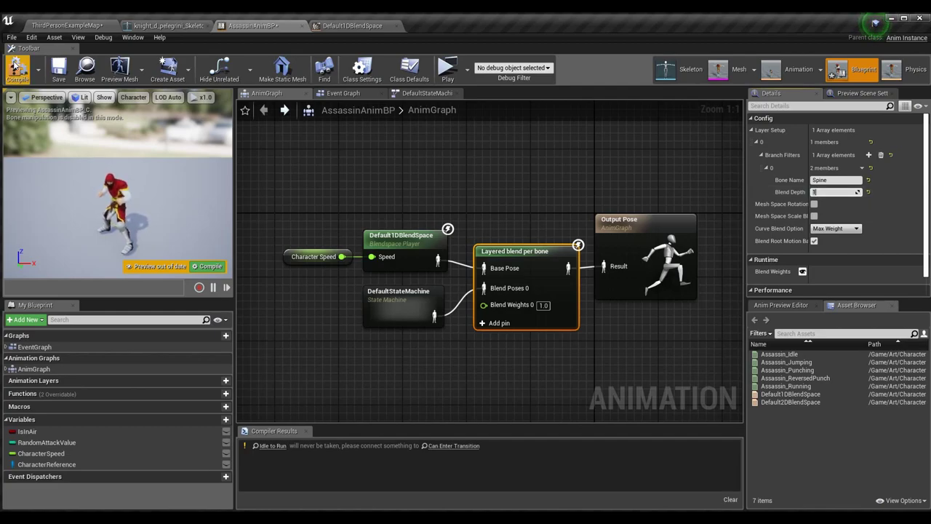
pyautogui.click(16, 66)
pyautogui.moveTo(276, 158); pyautogui.dragTo(711, 354)
pyautogui.click(710, 348)
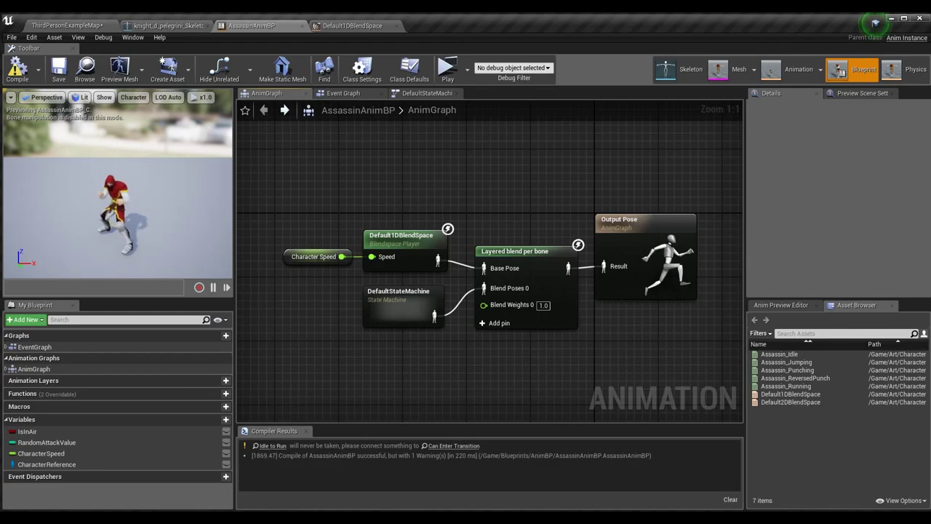
pyautogui.click(282, 69)
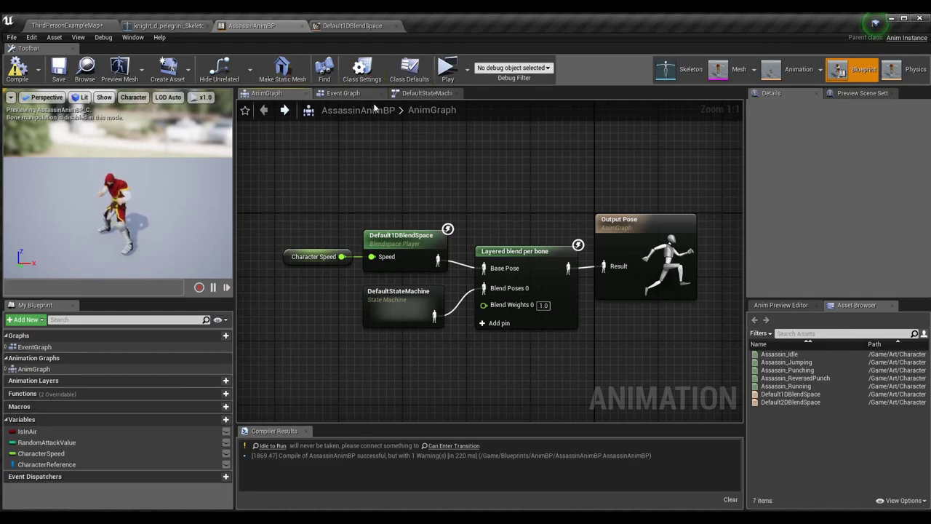
# - Review the punch notify events in the Event Graph and open the Punch state's graph from DefaultStateMachine
pyautogui.click(350, 94)
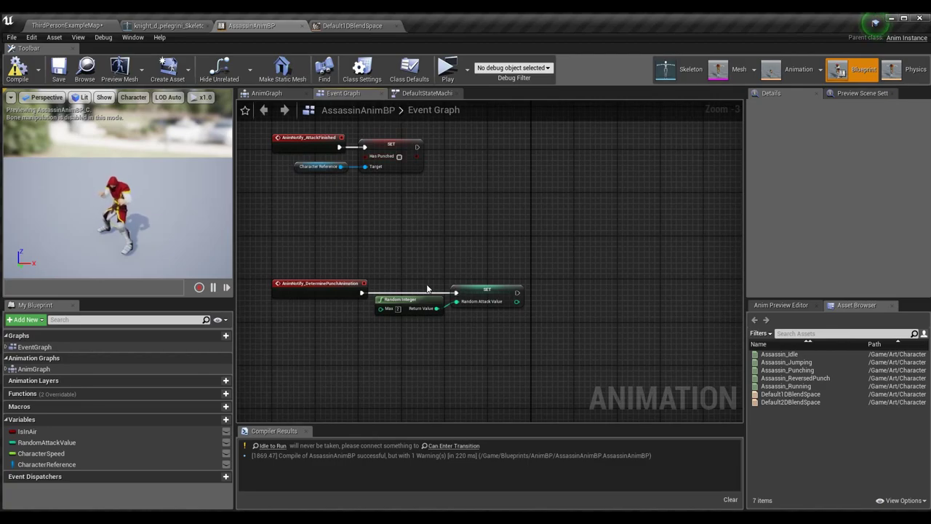
pyautogui.click(422, 93)
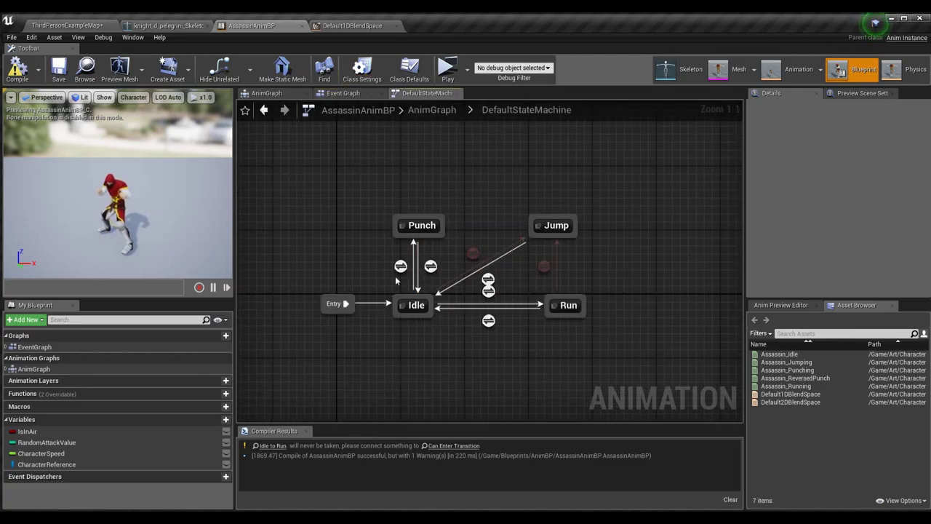
pyautogui.doubleClick(424, 225)
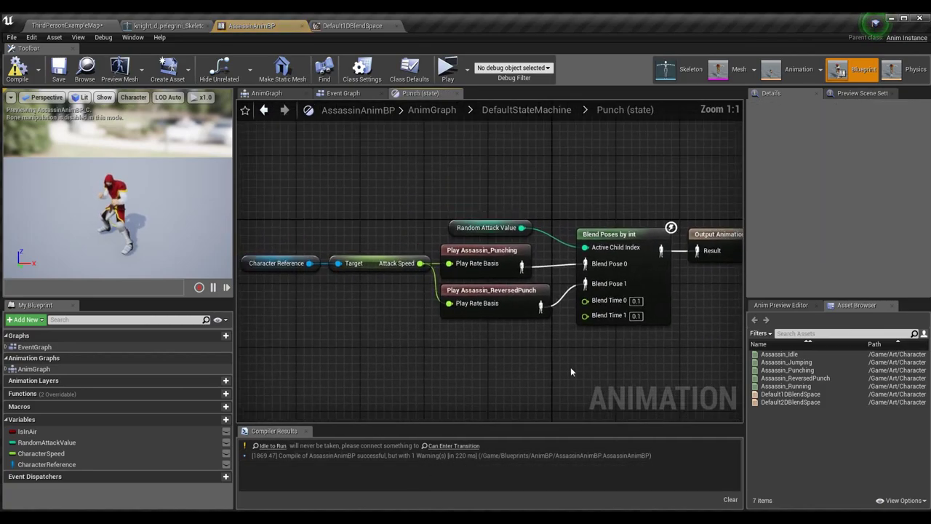
pyautogui.moveTo(429, 257); pyautogui.dragTo(400, 235, button='right')
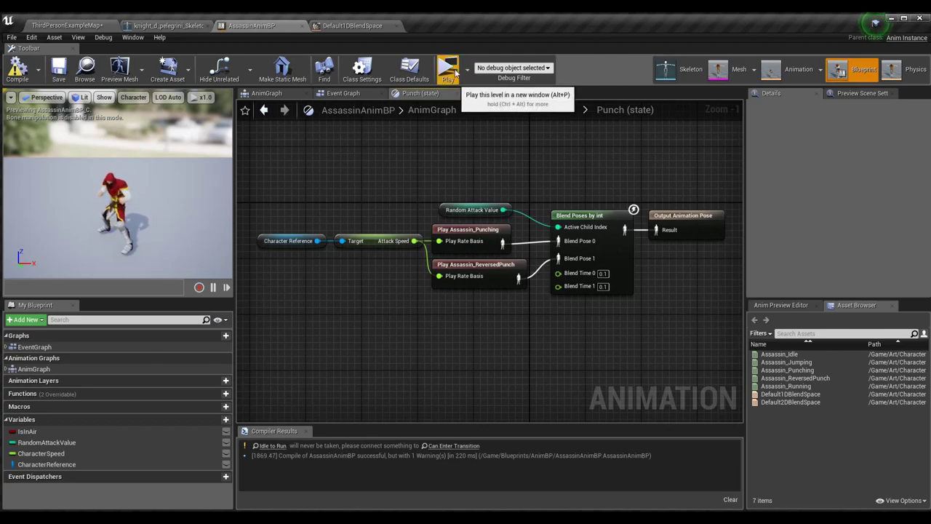
pyautogui.moveTo(553, 229); pyautogui.dragTo(557, 227)
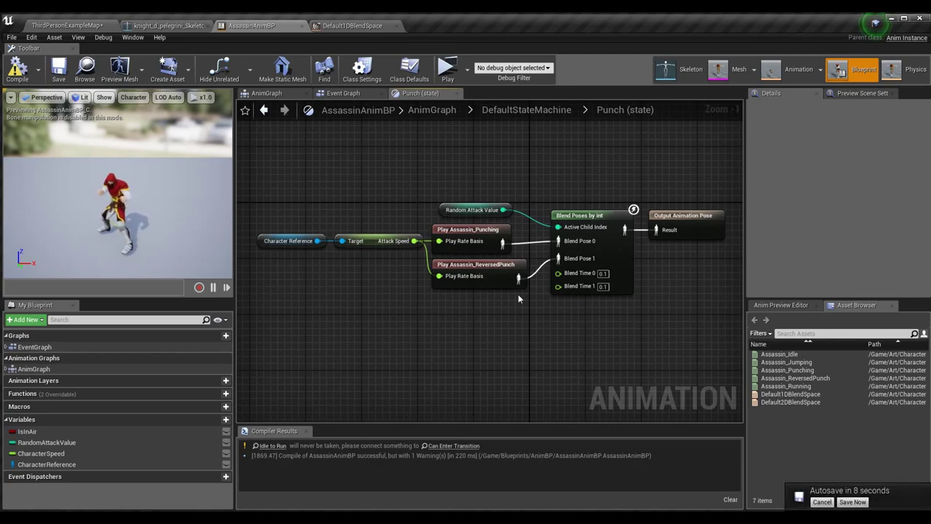
# - Add a Blend Poses (EQuestReward) node above the Blend Poses by int node in the Punch state
pyautogui.moveTo(550, 148); pyautogui.dragTo(442, 155, button='right')
pyautogui.rightClick(441, 156)
pyautogui.write('blend poes')
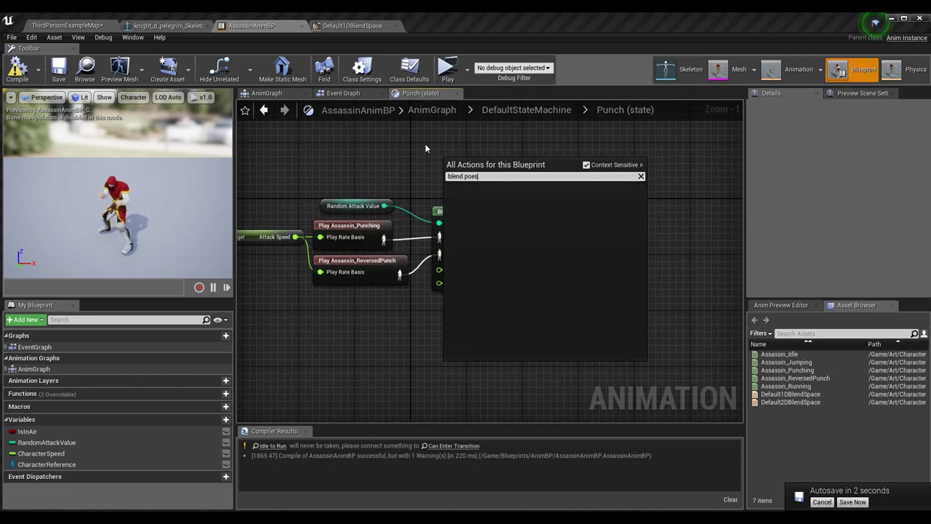
pyautogui.press('BackSpace')
pyautogui.press('BackSpace')
pyautogui.write('ses')
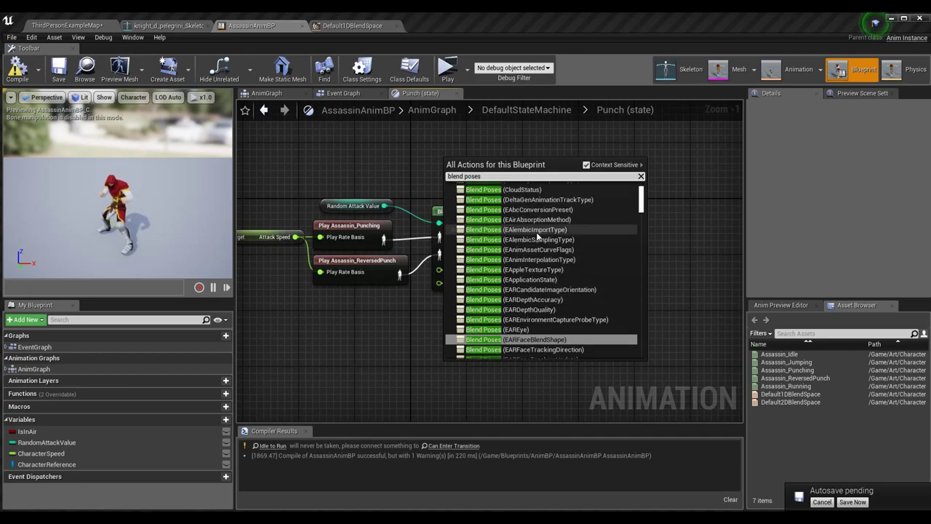
pyautogui.write(' by int')
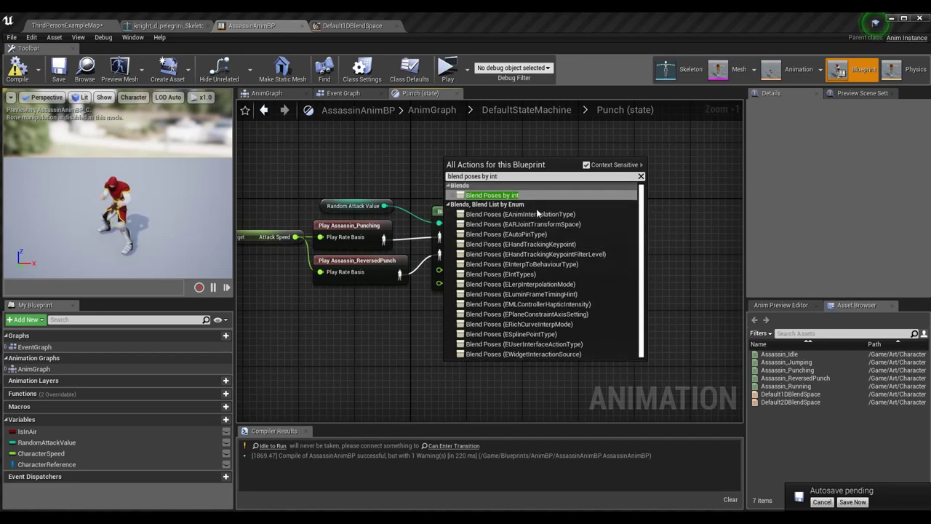
pyautogui.press('BackSpace')
pyautogui.press('BackSpace')
pyautogui.press('BackSpace')
pyautogui.press('BackSpace')
pyautogui.press('BackSpace')
pyautogui.press('BackSpace')
pyautogui.press('BackSpace')
pyautogui.scroll(-10, 552, 247)
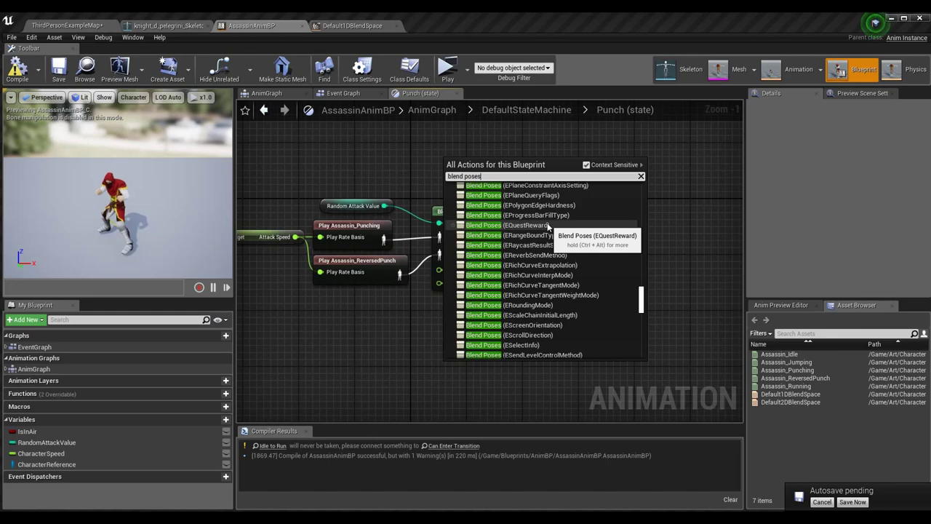
pyautogui.click(547, 226)
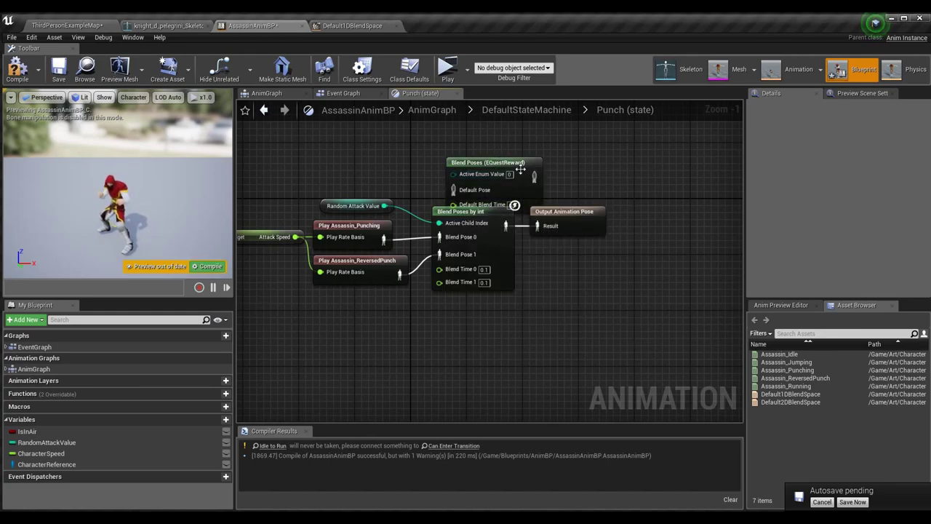
pyautogui.moveTo(501, 145)
pyautogui.mouseDown()
pyautogui.moveTo(486, 142)
pyautogui.moveTo(493, 137)
pyautogui.mouseUp()
pyautogui.moveTo(607, 162); pyautogui.dragTo(610, 202, button='right')
pyautogui.click(610, 203)
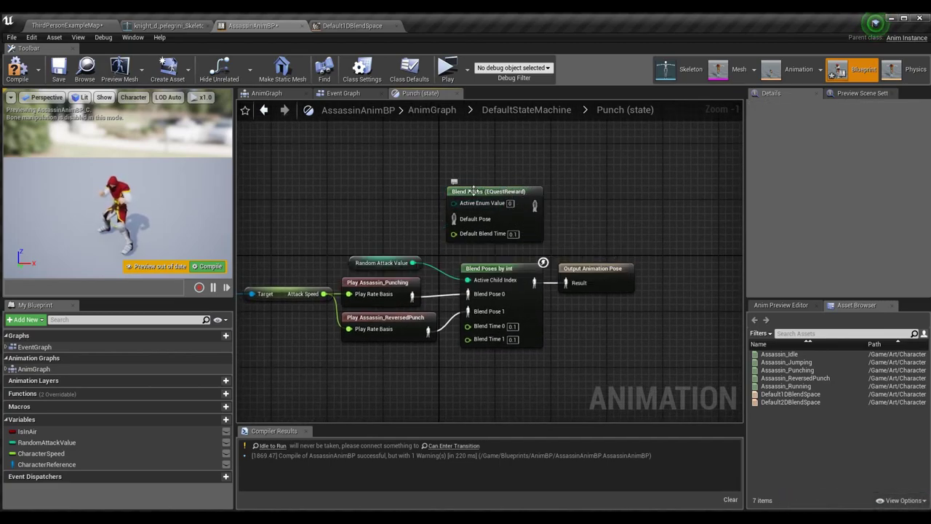
# - Delete the Blend Poses (EQuestReward) node from the Punch state and compile AssassinAnimBP
pyautogui.click(537, 196)
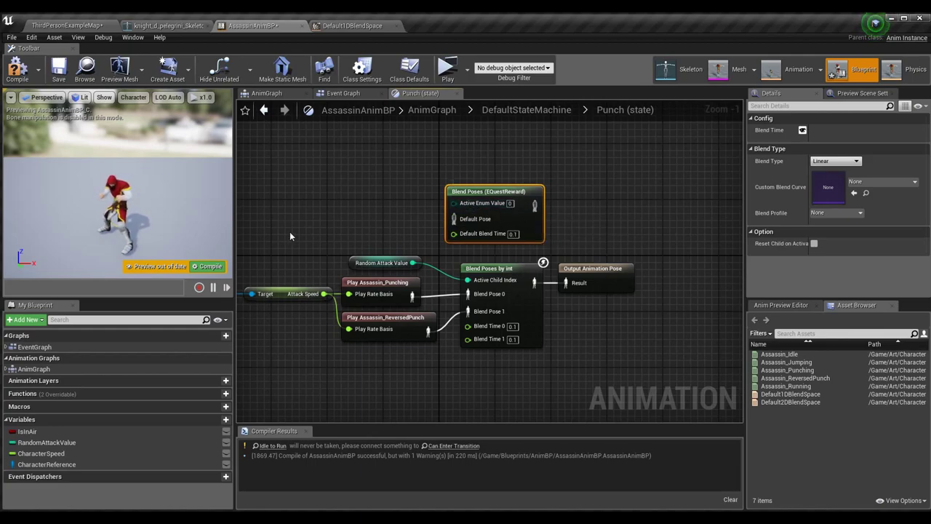
pyautogui.moveTo(535, 205); pyautogui.dragTo(578, 194)
pyautogui.click(570, 162)
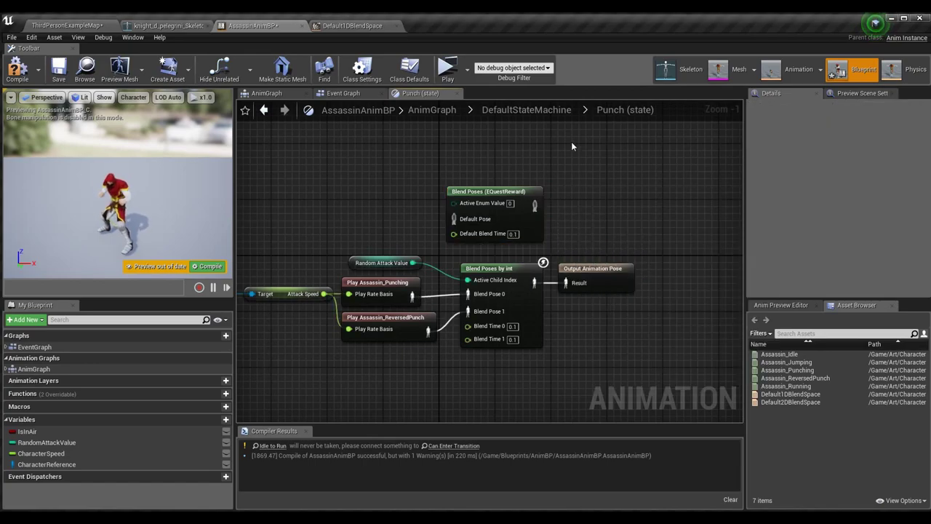
pyautogui.click(522, 198)
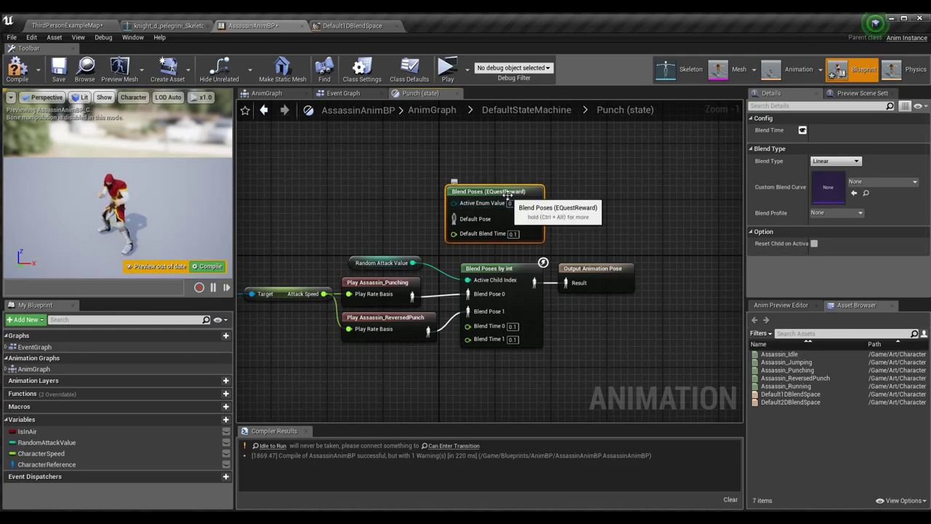
pyautogui.press('Delete')
pyautogui.moveTo(584, 174); pyautogui.dragTo(641, 128, button='right')
pyautogui.moveTo(550, 181); pyautogui.dragTo(598, 171, button='right')
pyautogui.click(17, 69)
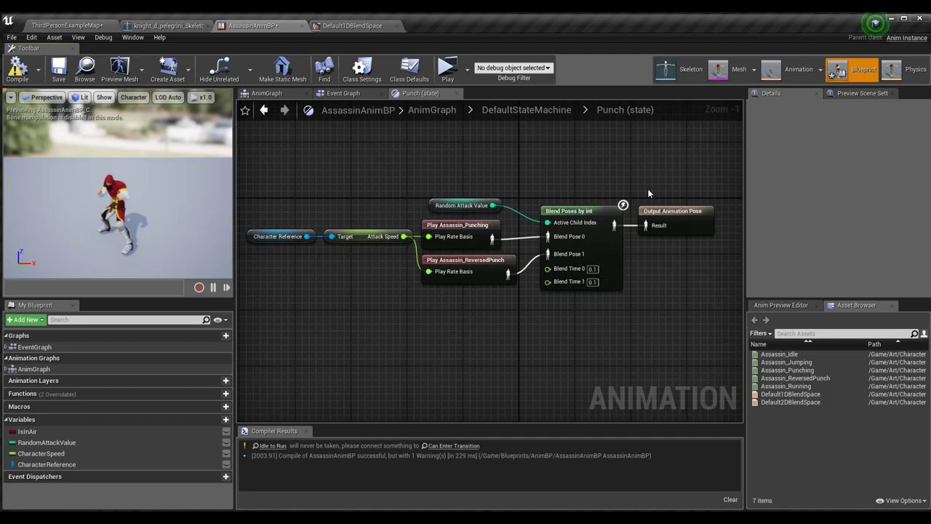
# - Add a second Blend Poses by int node fed by the first one's output, and connect Random Attack Value to its Active Child Index
pyautogui.moveTo(617, 224); pyautogui.dragTo(445, 211, button='right')
pyautogui.moveTo(443, 211); pyautogui.dragTo(482, 249)
pyautogui.write('blend')
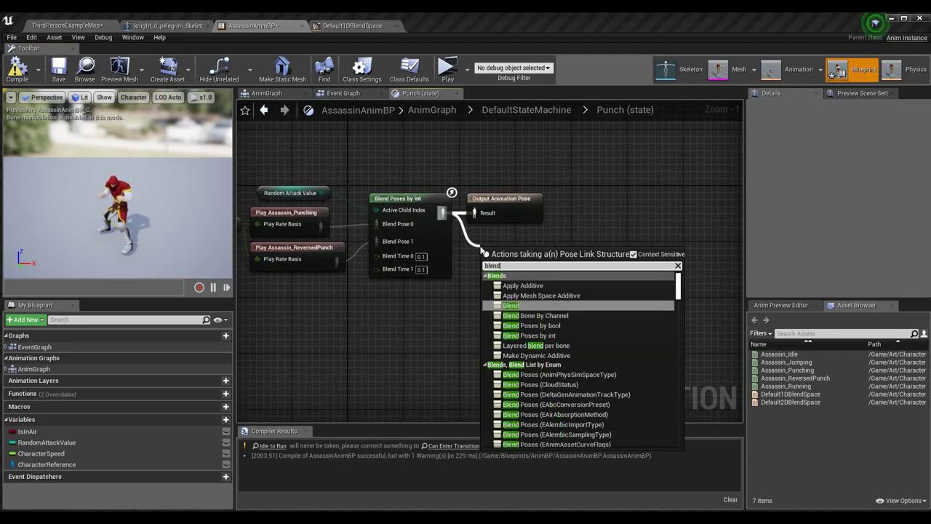
pyautogui.write(' poses by int')
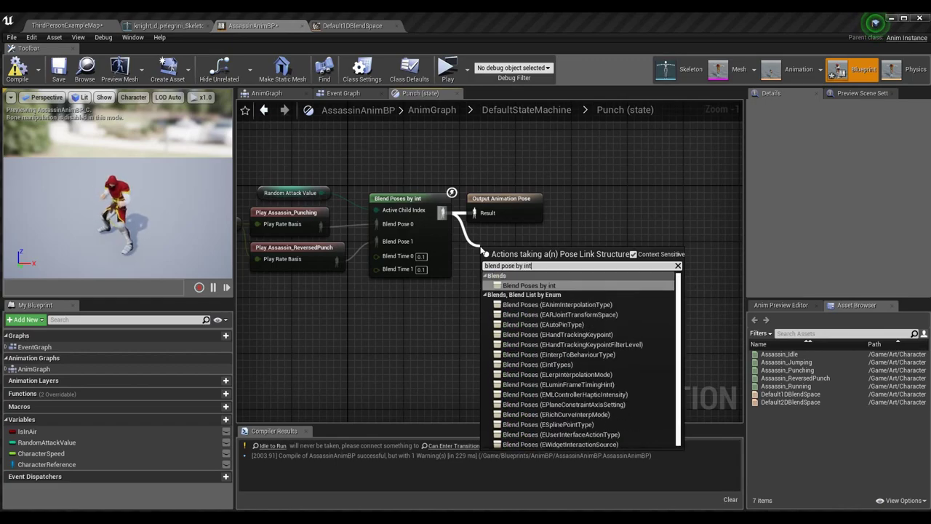
pyautogui.press('Return')
pyautogui.moveTo(321, 193); pyautogui.dragTo(488, 267)
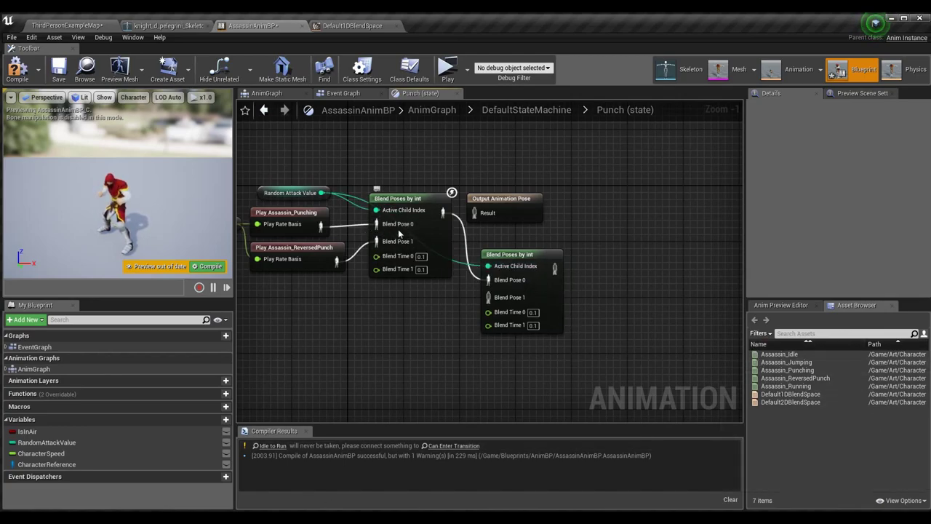
# - Delete the second Blend Poses by int node and reconnect the first one to the Output Animation Pose result
pyautogui.moveTo(445, 364); pyautogui.dragTo(486, 366, button='right')
pyautogui.click(546, 327)
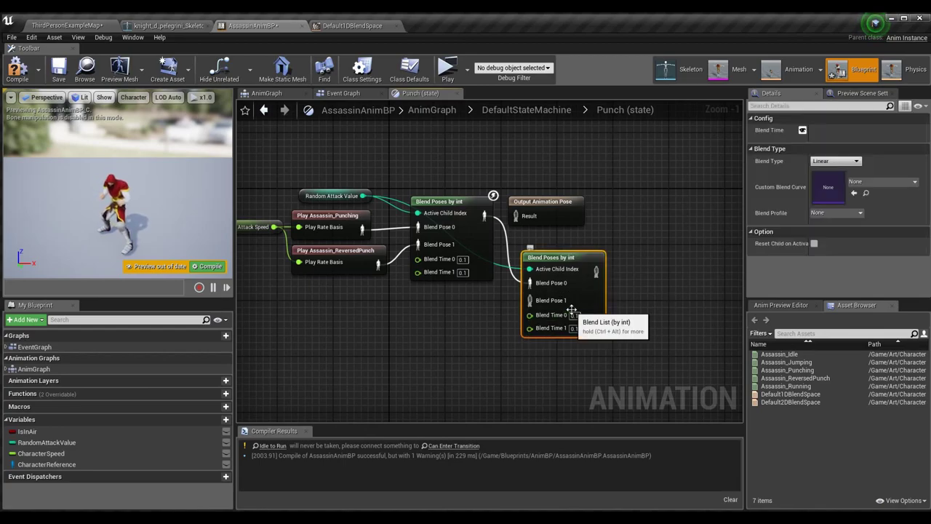
pyautogui.press('Delete')
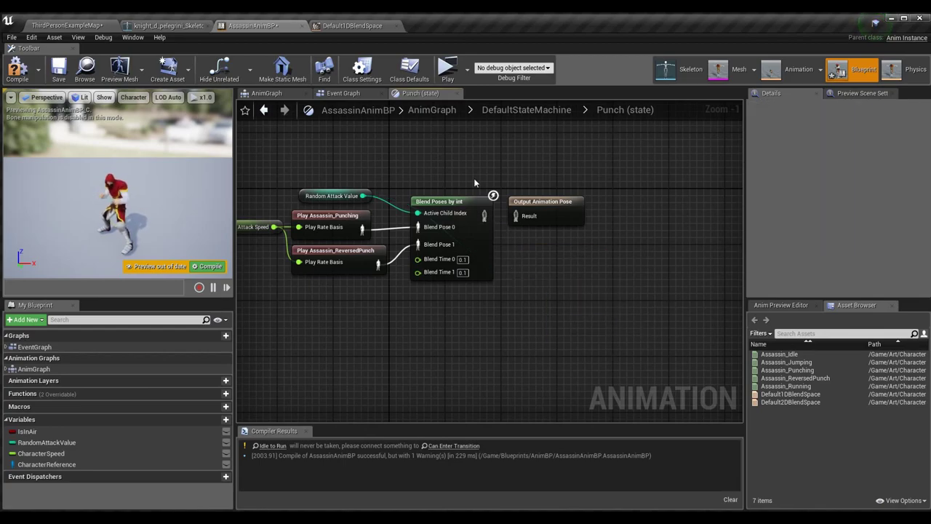
pyautogui.moveTo(485, 215); pyautogui.dragTo(515, 216)
pyautogui.moveTo(490, 284); pyautogui.dragTo(608, 251, button='right')
# - Compare the Assassin_ReversedPunch and Assassin_Punching animations in the preview and return to the Punch state's graph
pyautogui.click(507, 214)
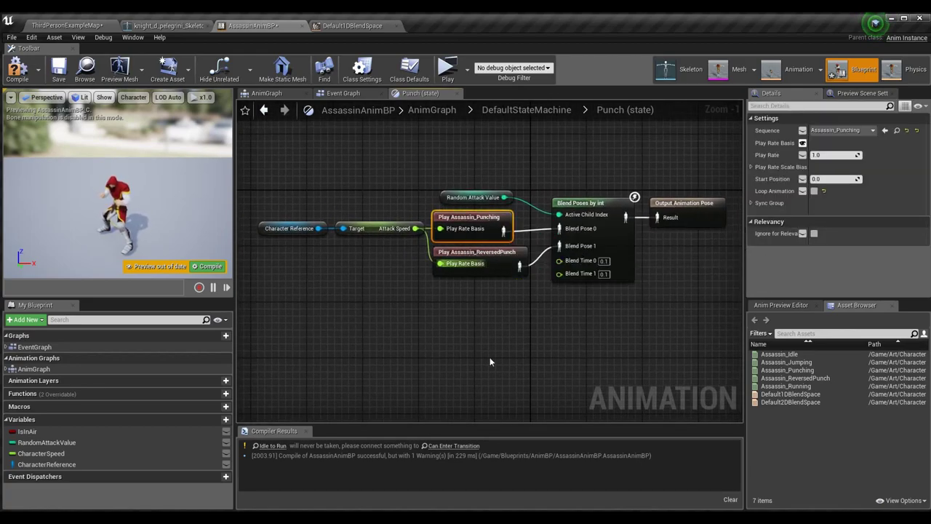
pyautogui.click(497, 270)
pyautogui.doubleClick(497, 270)
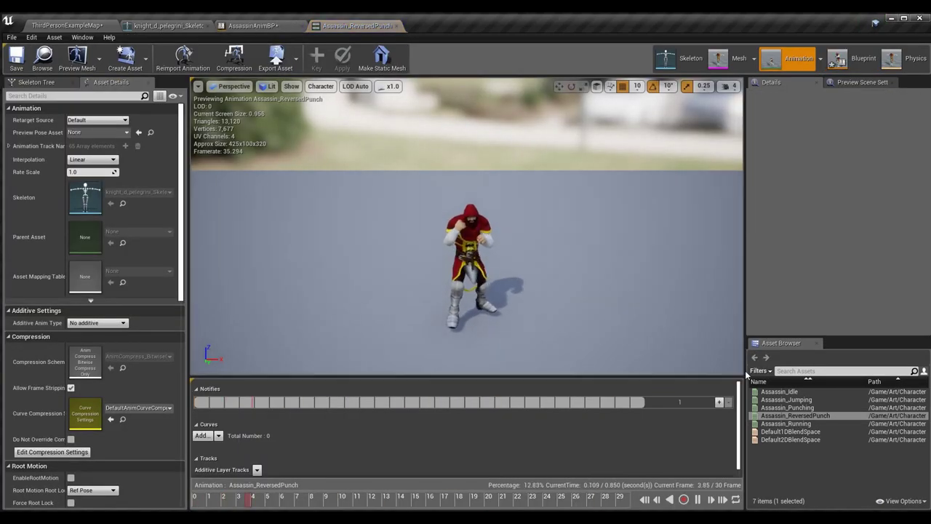
pyautogui.doubleClick(812, 407)
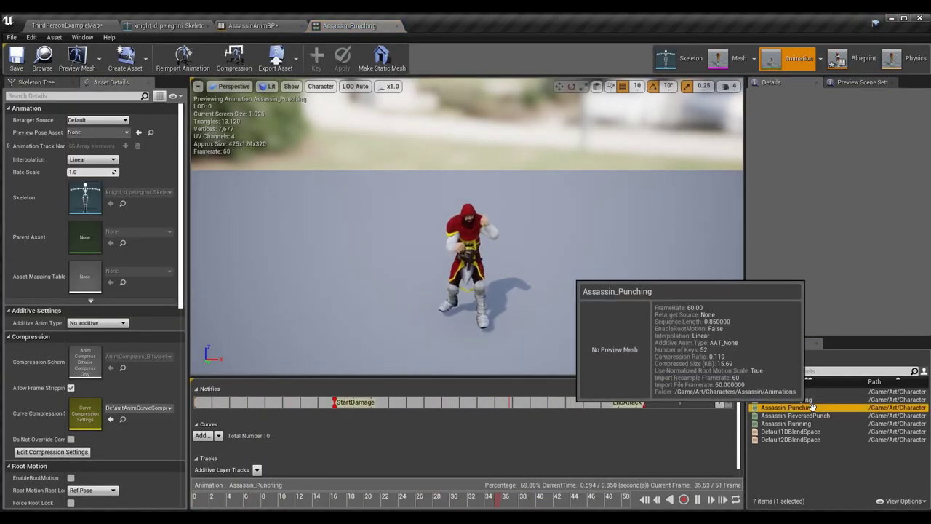
pyautogui.doubleClick(796, 417)
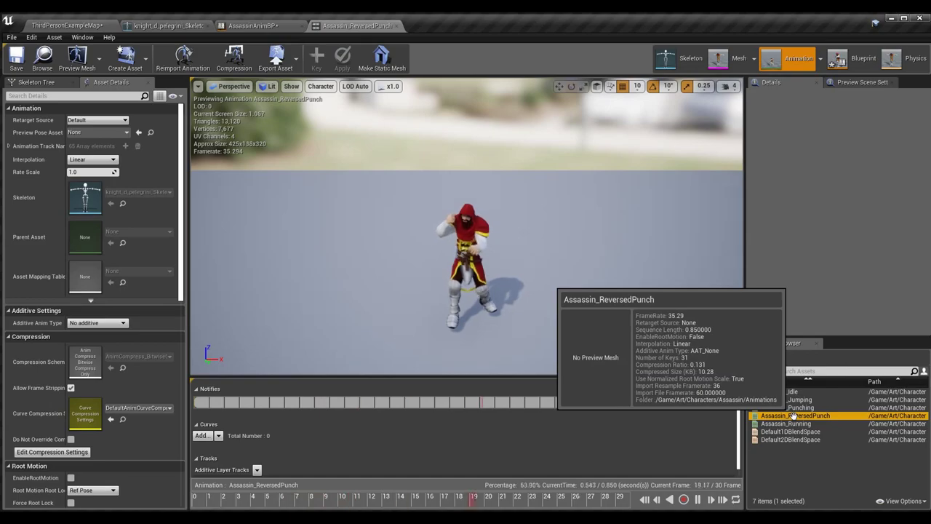
pyautogui.doubleClick(793, 407)
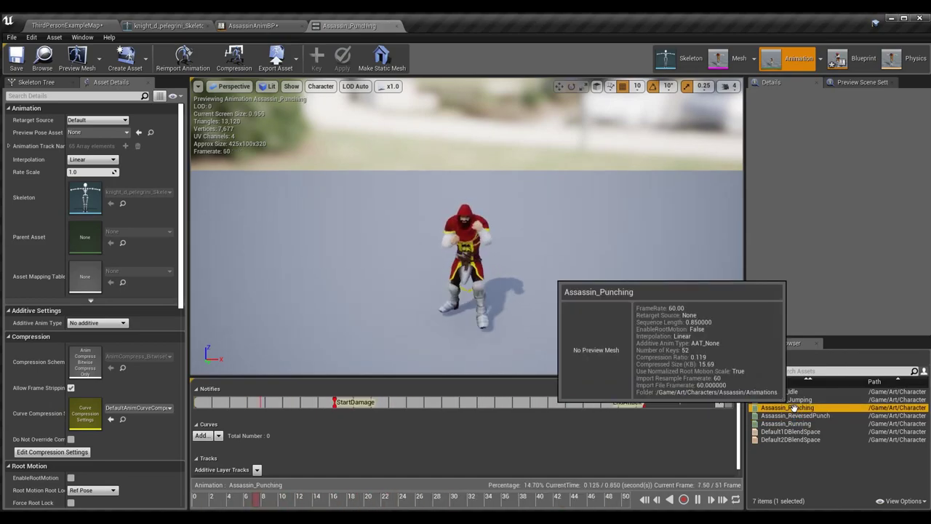
pyautogui.click(849, 57)
pyautogui.click(415, 347)
pyautogui.moveTo(416, 346); pyautogui.dragTo(407, 355, button='right')
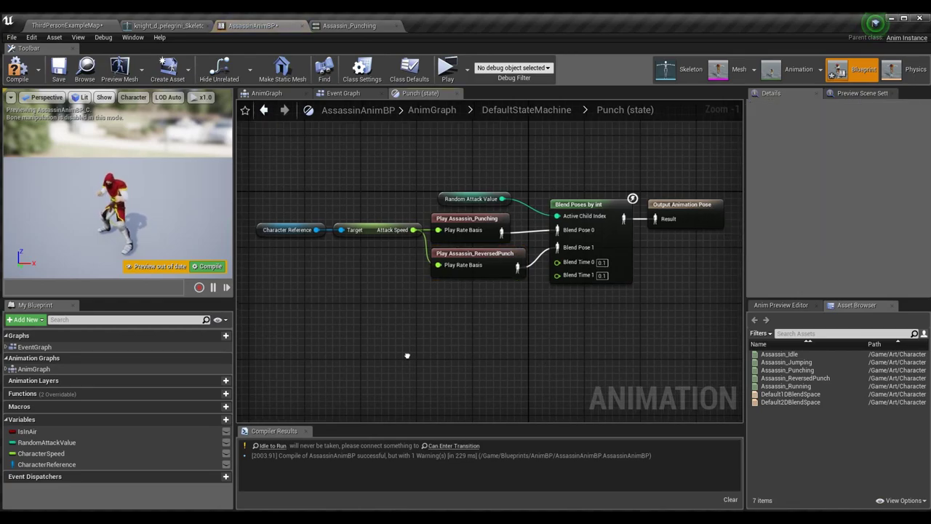
pyautogui.rightClick(407, 355)
pyautogui.click(648, 273)
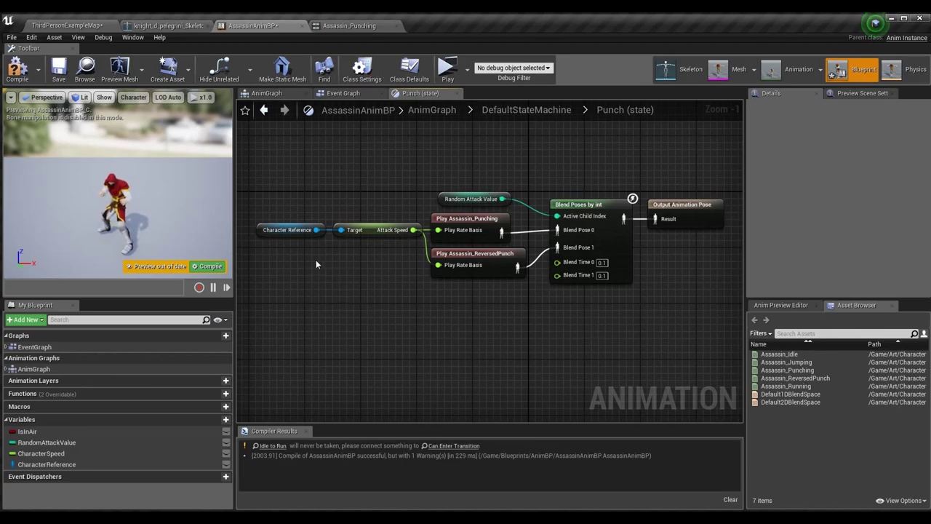
pyautogui.click(611, 275)
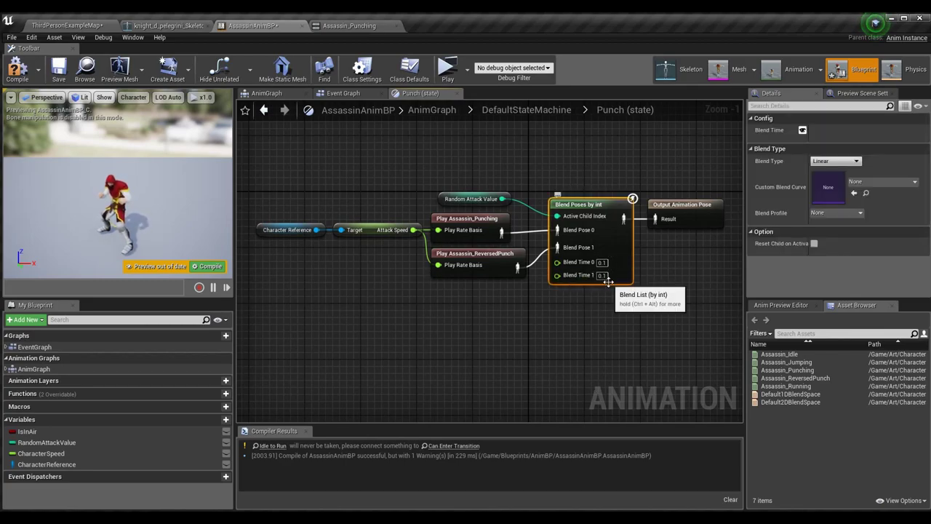
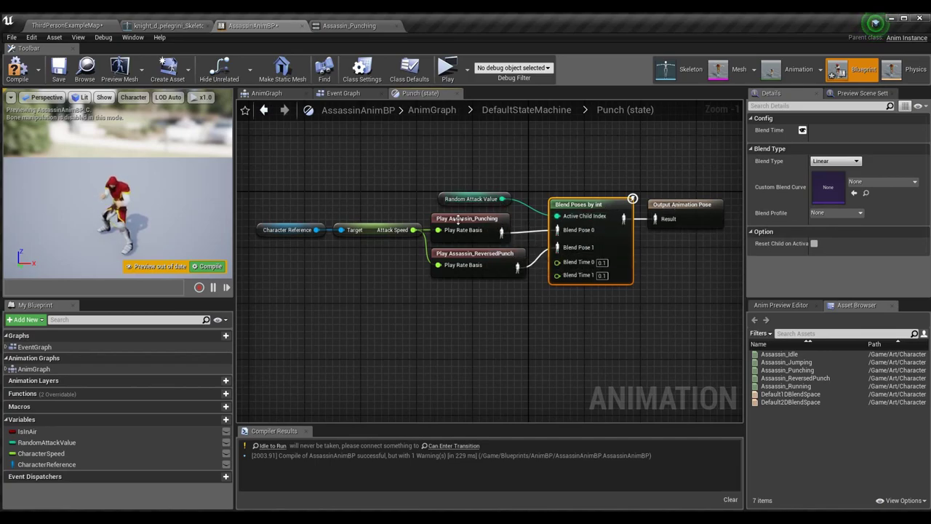
pyautogui.moveTo(572, 305)
pyautogui.mouseDown(button='right')
pyautogui.moveTo(551, 392)
pyautogui.moveTo(578, 309)
pyautogui.mouseUp(button='right')
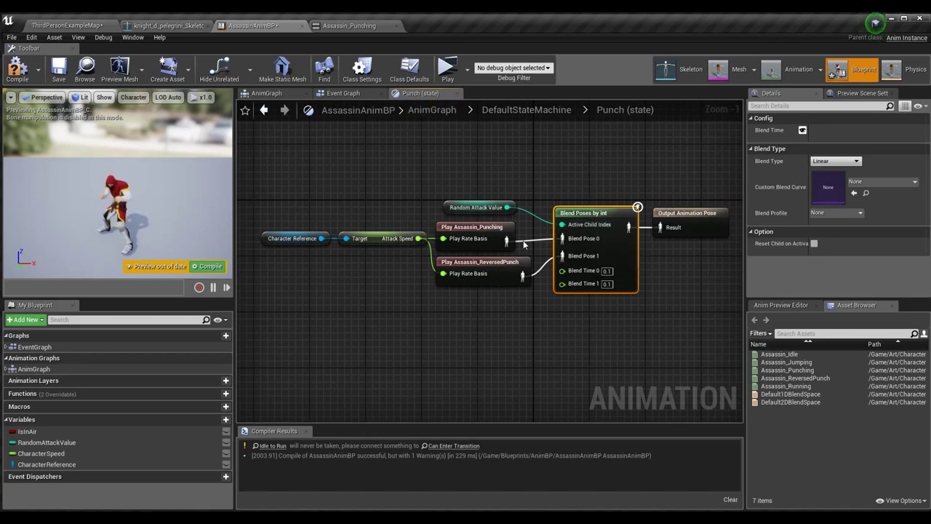
# - Disconnect Random Attack Value from the Blend Poses by int node's Active Child Index, compile, and play-test the punch animation
pyautogui.keyDown('alt'); pyautogui.click(508, 207); pyautogui.keyUp('alt')
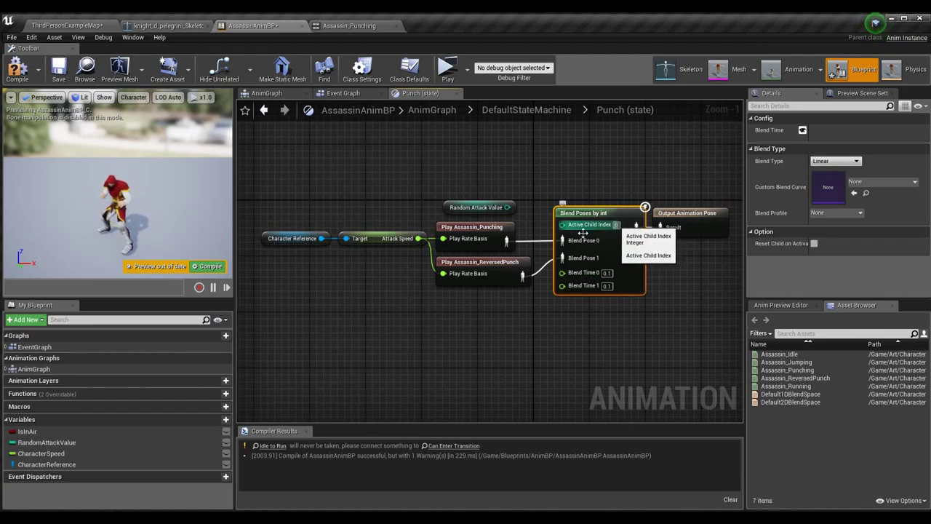
pyautogui.click(17, 69)
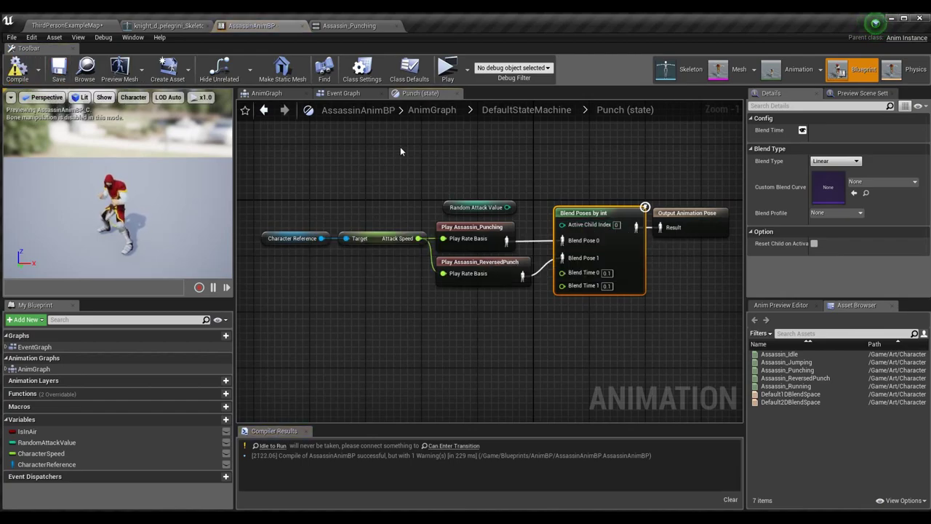
pyautogui.click(448, 76)
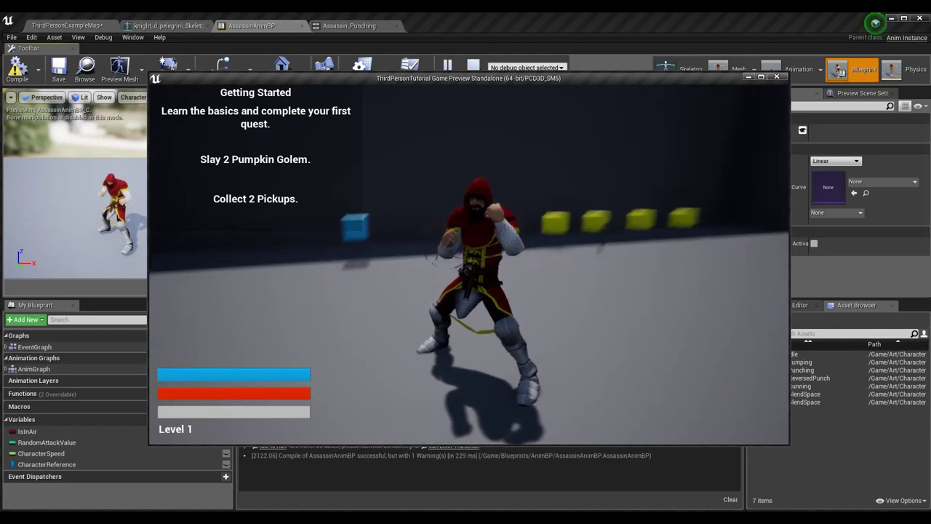
pyautogui.press('w')
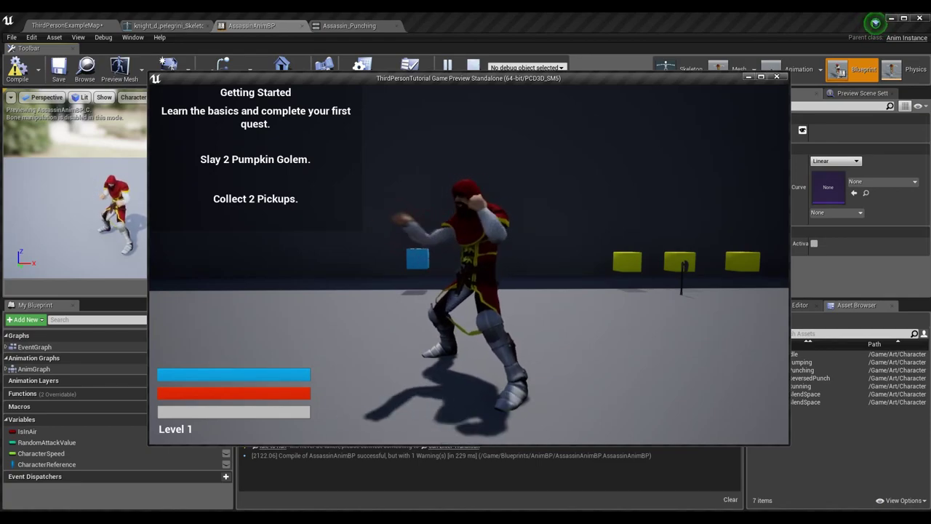
pyautogui.press('Escape')
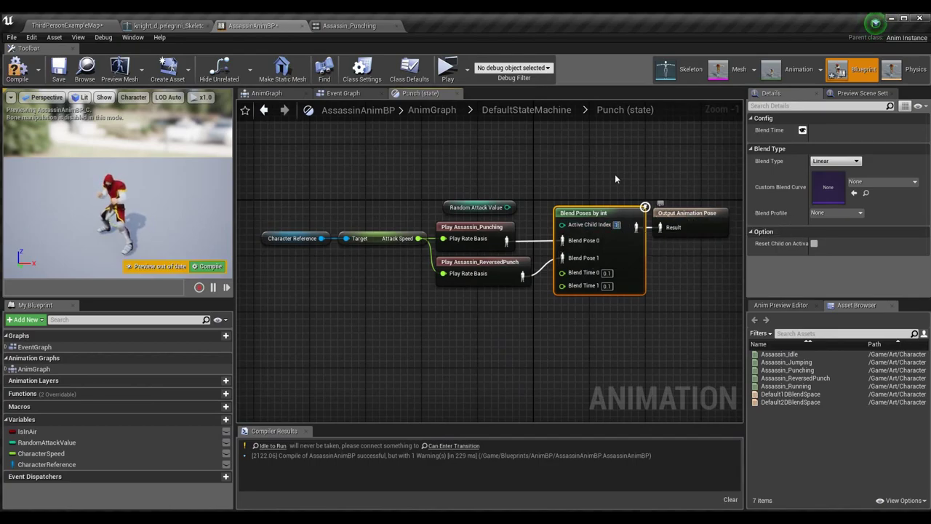
# - Set the Active Child Index to 1 and play-test the punch animation
pyautogui.click(447, 68)
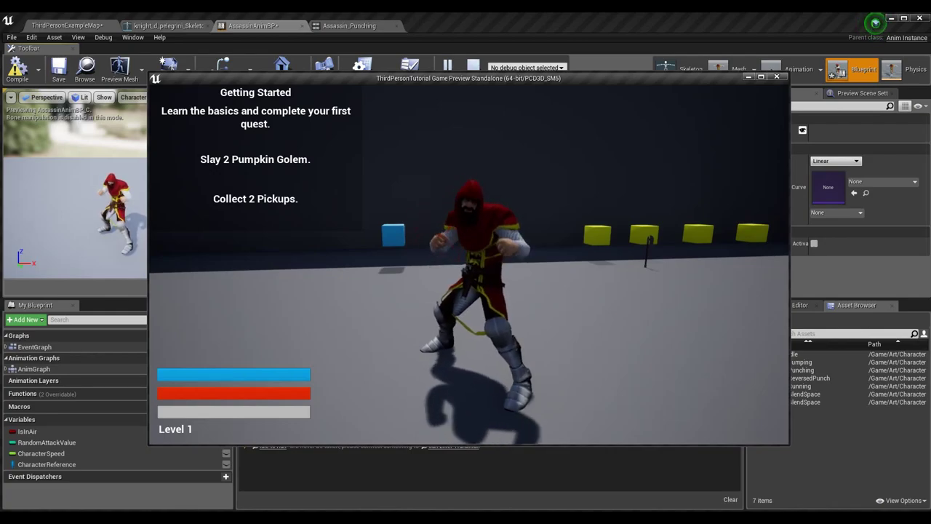
pyautogui.press('Escape')
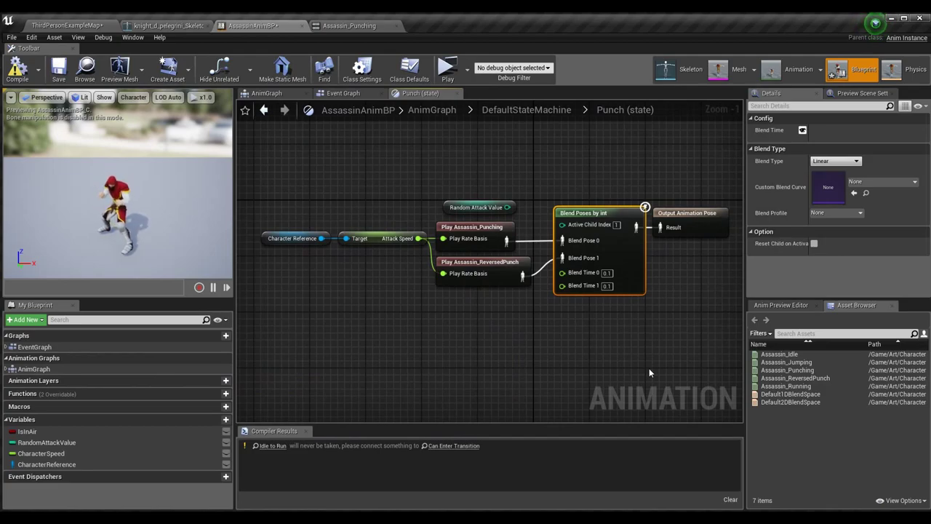
# - Reconnect Random Attack Value to the Active Child Index of the Blend Poses by int node
pyautogui.moveTo(509, 207); pyautogui.dragTo(562, 224)
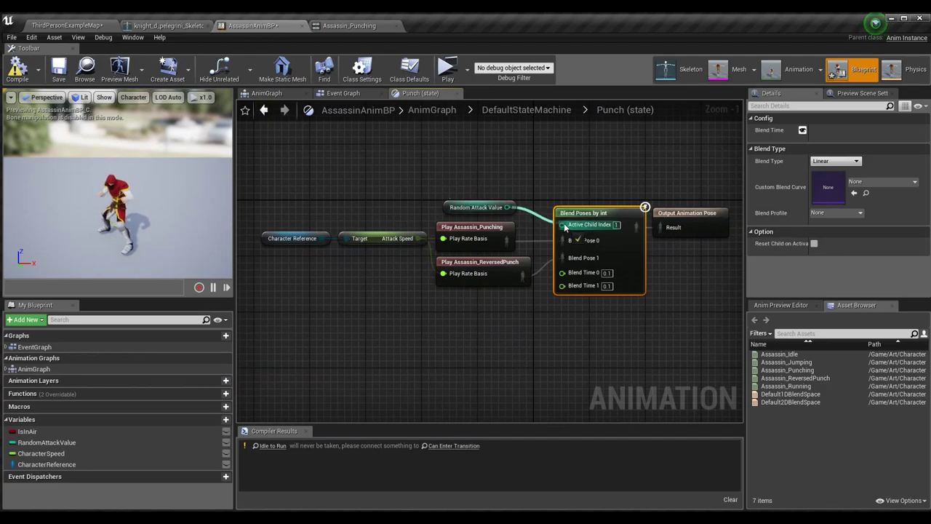
pyautogui.click(540, 317)
pyautogui.scroll(-1, 495, 256)
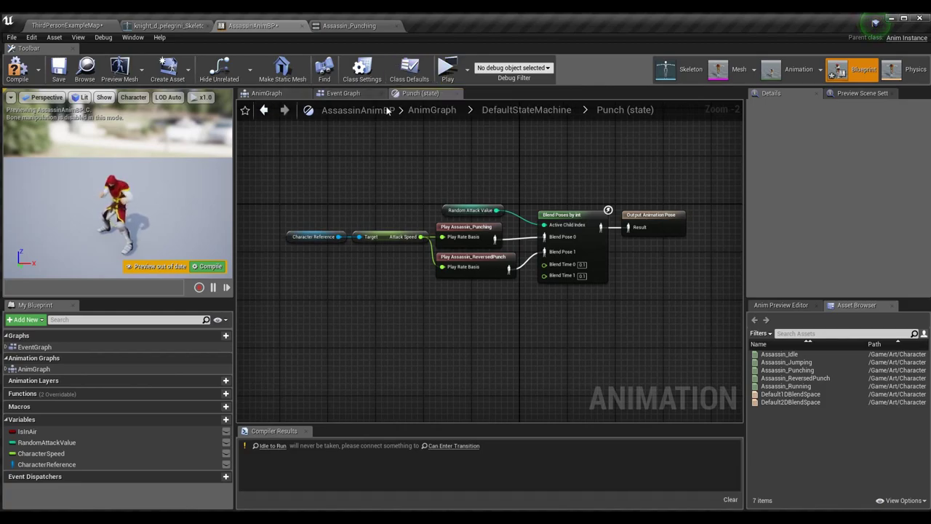
# - Check the Idle-to-Punch transition's start event in DefaultStateMachine and locate the AnimNotify_DeterminePunchAnimation event in the Event Graph
pyautogui.click(264, 109)
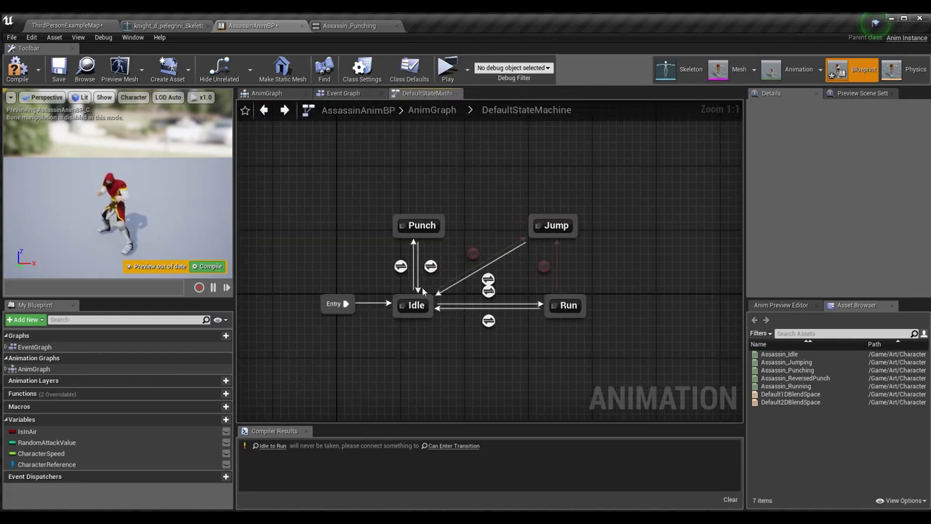
pyautogui.click(400, 266)
pyautogui.scroll(-5, 788, 240)
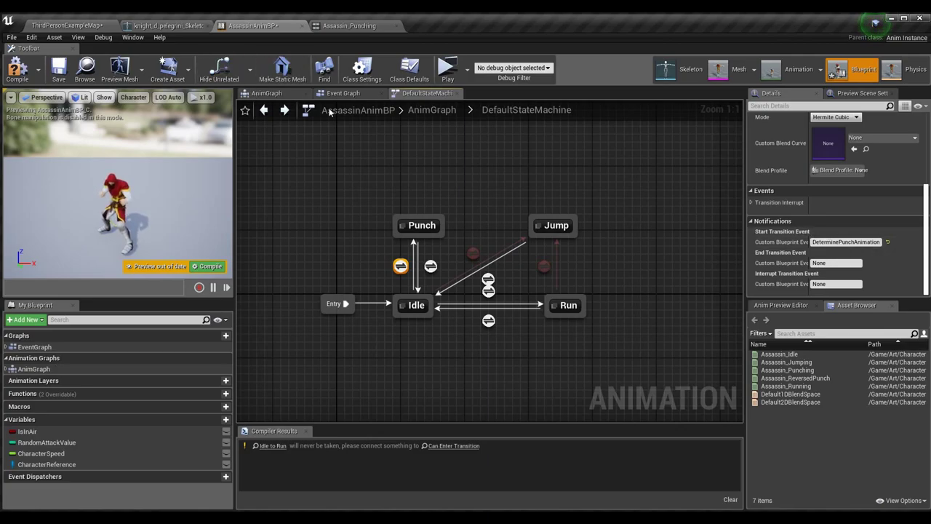
pyautogui.click(356, 95)
pyautogui.moveTo(313, 348); pyautogui.dragTo(408, 254, button='right')
pyautogui.rightClick(409, 283)
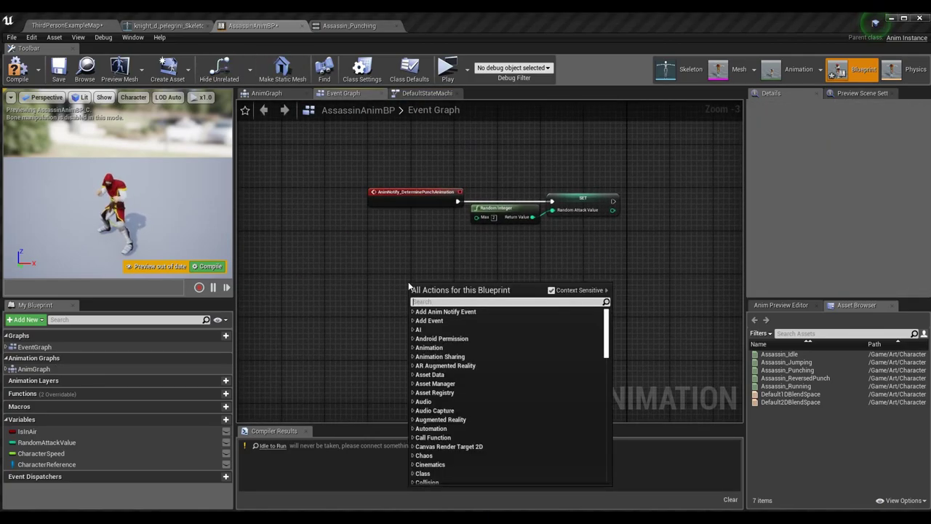
pyautogui.write('determine')
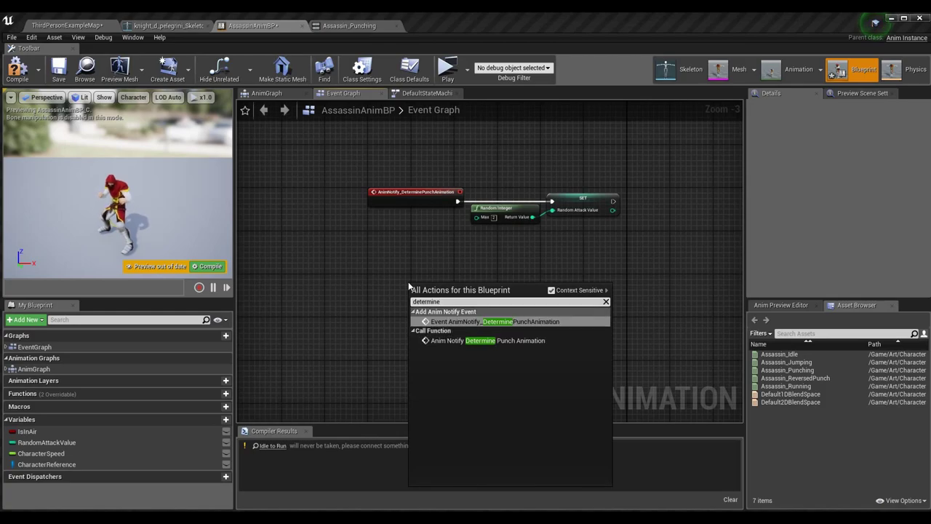
pyautogui.click(437, 321)
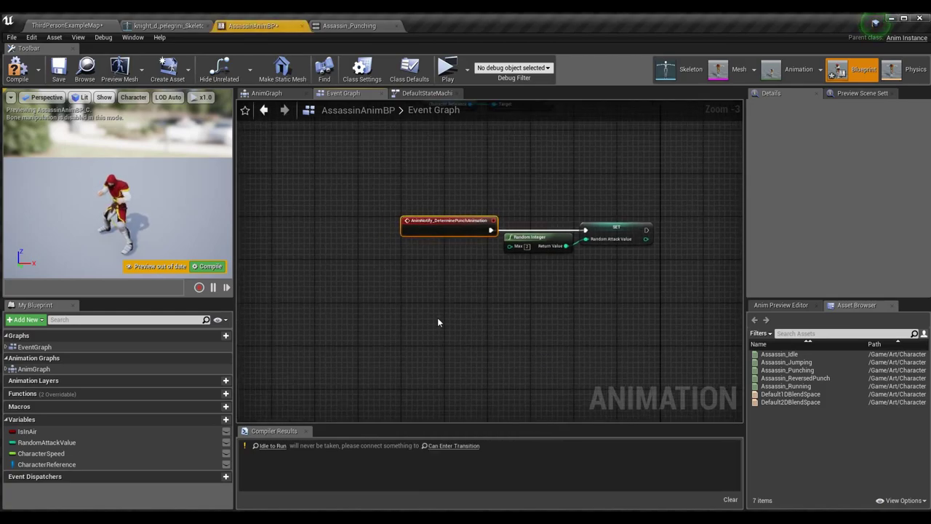
# - Examine how the AnimNotify_DeterminePunchAnimation event sets Random Attack Value from the Random Integer node
pyautogui.moveTo(587, 364); pyautogui.dragTo(469, 285, button='right')
pyautogui.scroll(-1, 468, 284)
pyautogui.scroll(1, 469, 284)
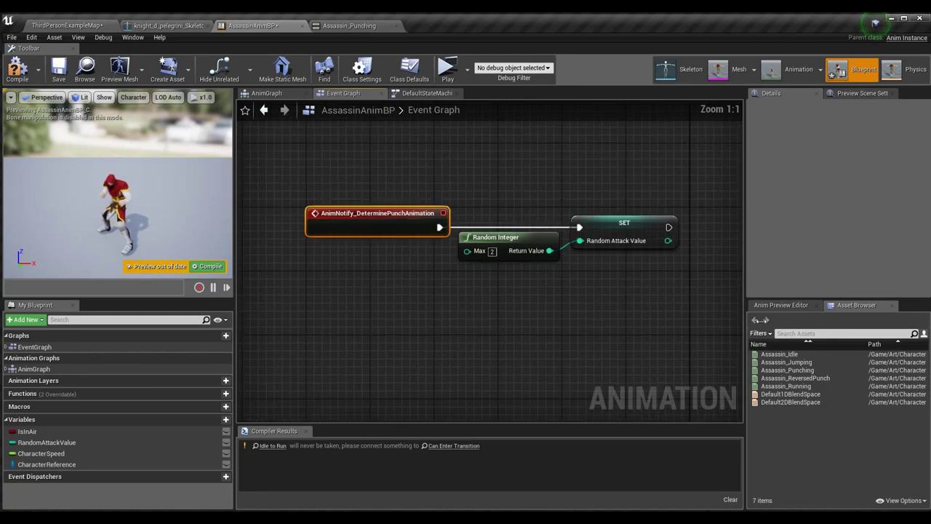
pyautogui.click(653, 226)
pyautogui.click(532, 238)
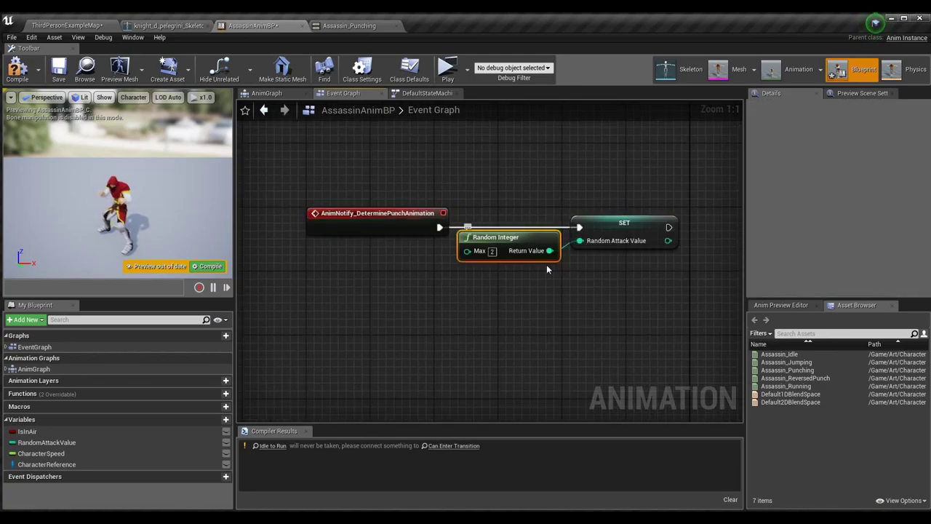
pyautogui.click(487, 231)
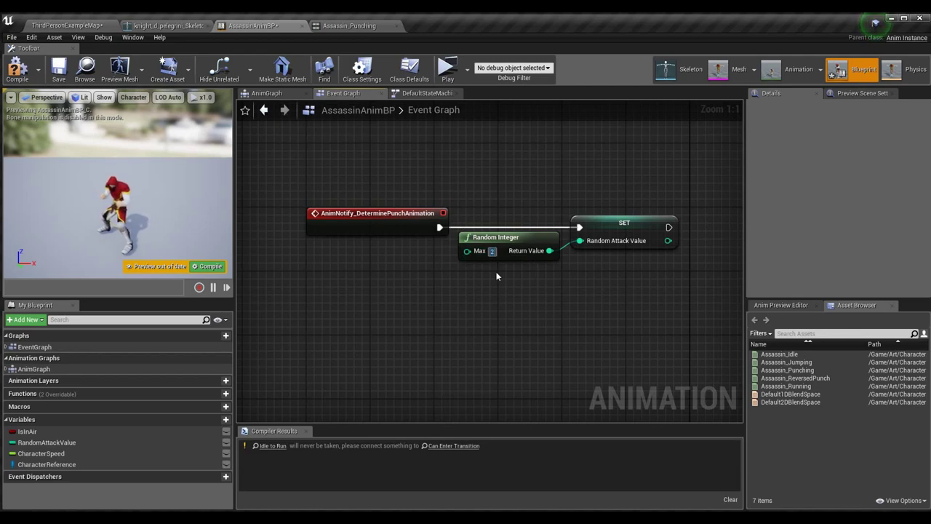
pyautogui.moveTo(497, 276); pyautogui.dragTo(434, 268, button='right')
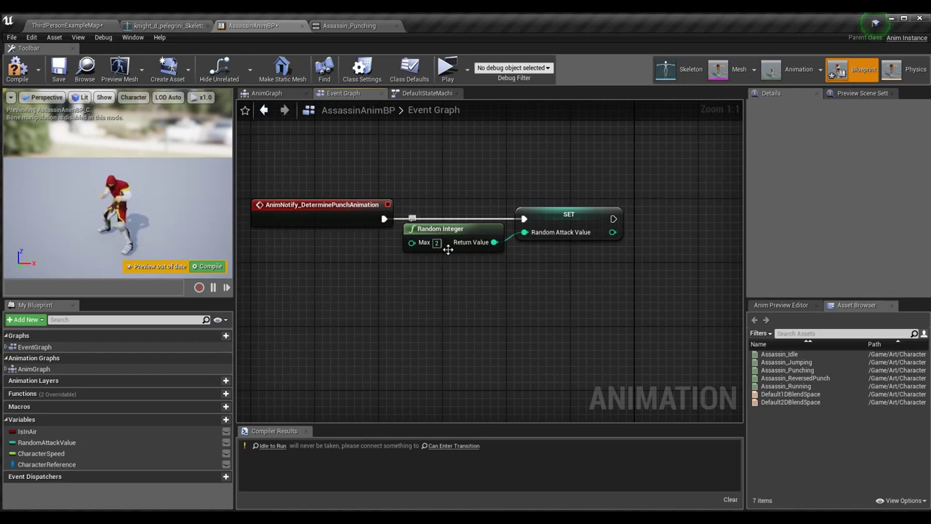
pyautogui.moveTo(505, 249); pyautogui.dragTo(512, 285, button='right')
pyautogui.moveTo(502, 280); pyautogui.dragTo(550, 293)
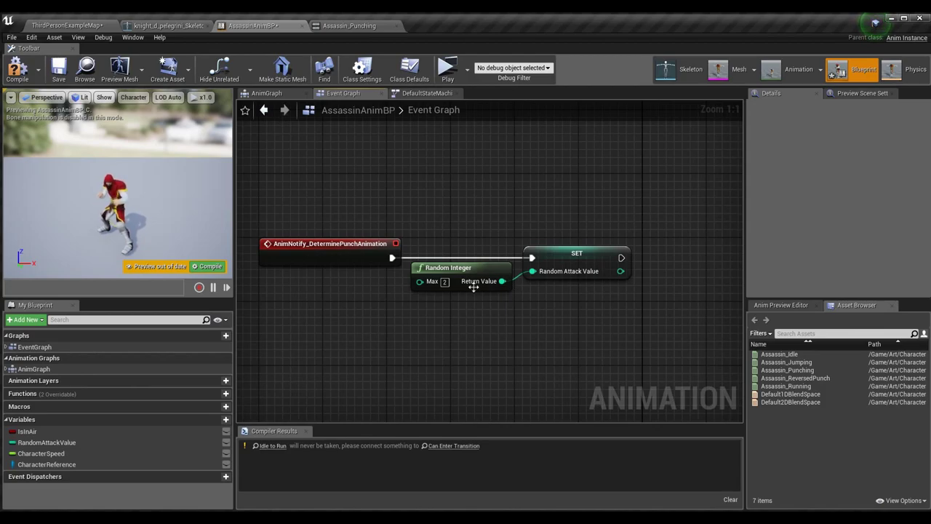
pyautogui.scroll(-1, 465, 171)
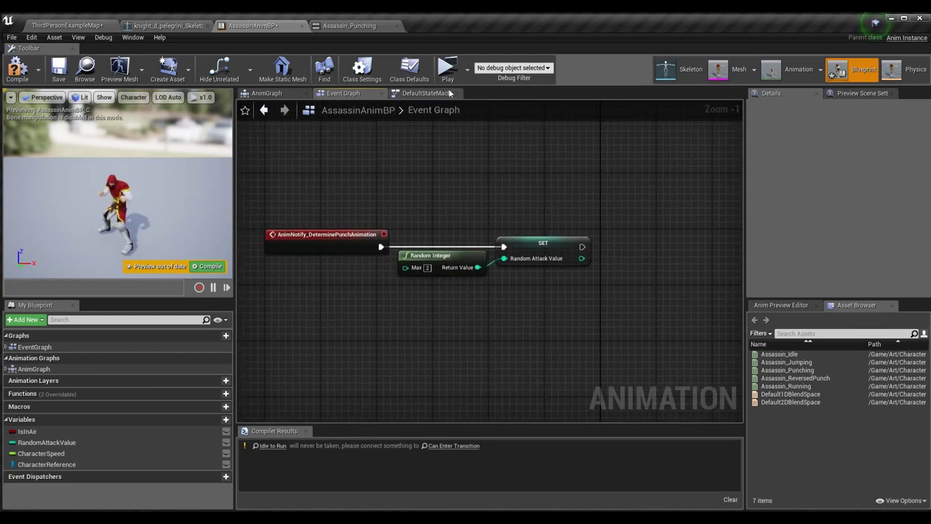
# - Open the Punch state from DefaultStateMachine and inspect the Random Attack Value node feeding the blend
pyautogui.click(417, 93)
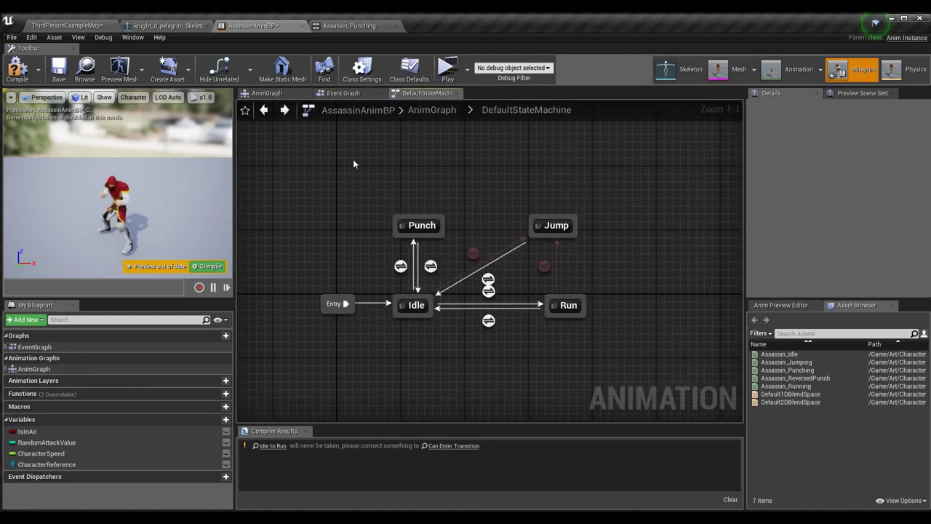
pyautogui.doubleClick(422, 225)
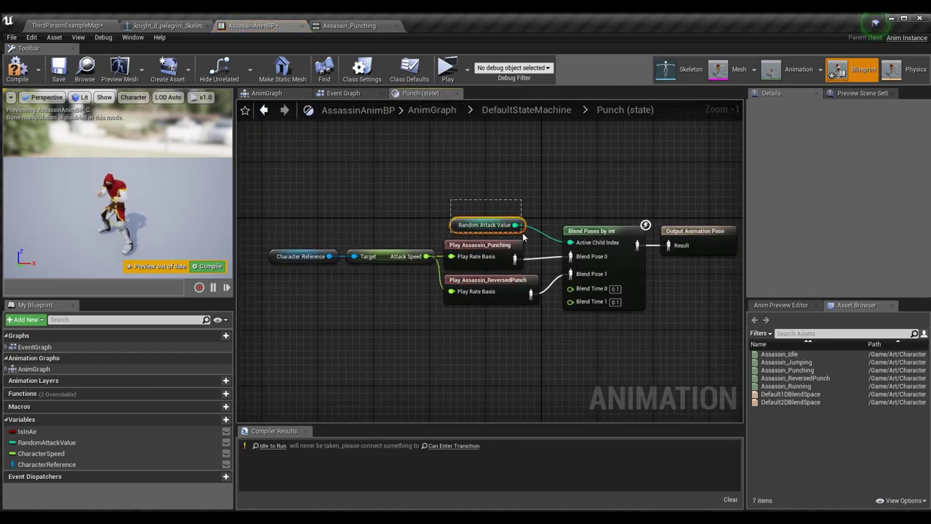
pyautogui.moveTo(522, 236); pyautogui.dragTo(524, 235)
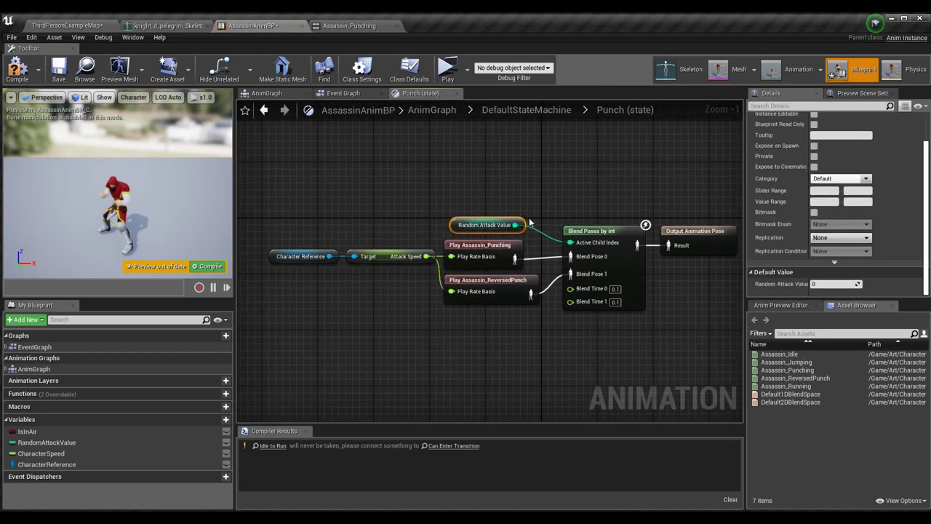
pyautogui.click(591, 338)
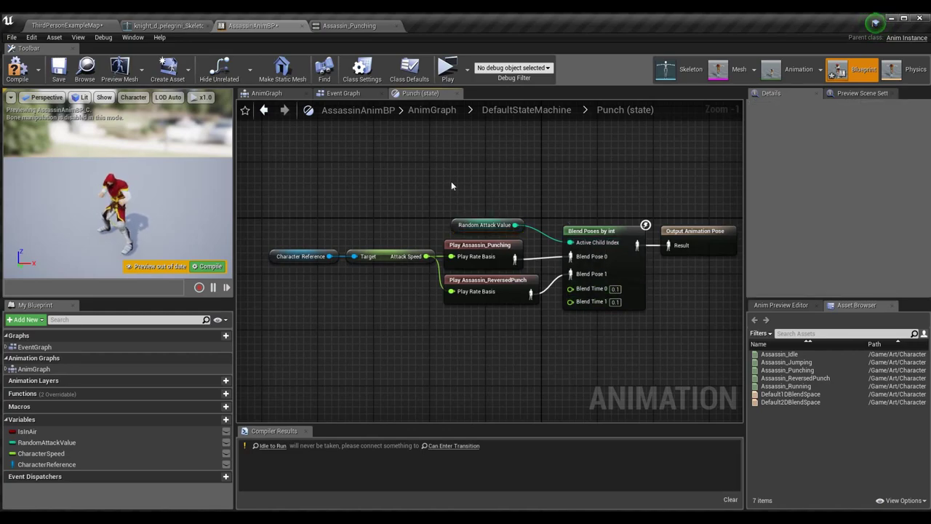
# - Play-test the game, moving the assassin and punching several times to check the random punch animations
pyautogui.click(451, 77)
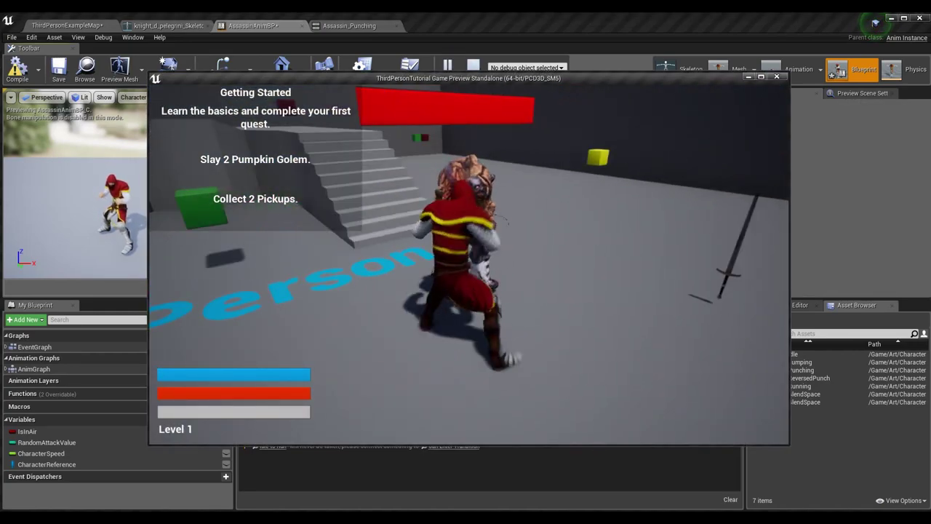
pyautogui.press('f')
pyautogui.press('w')
pyautogui.press('s')
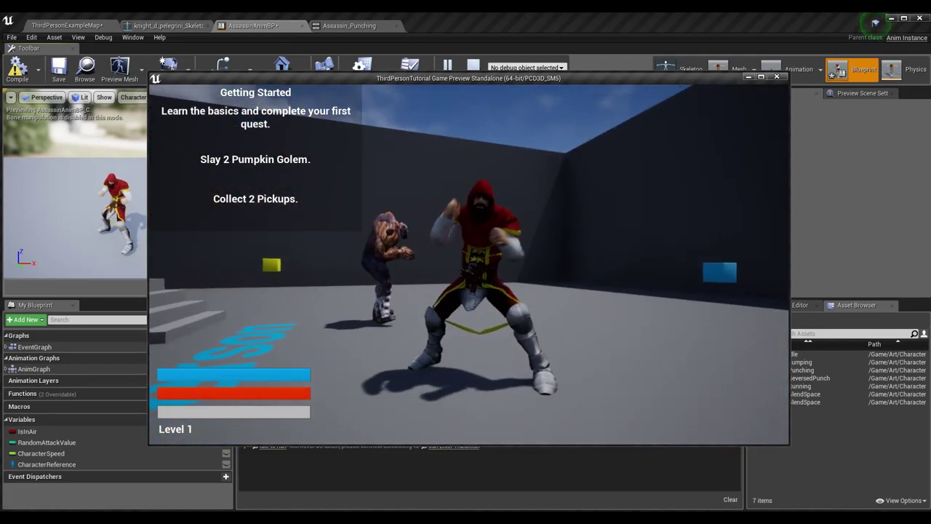
pyautogui.press('f')
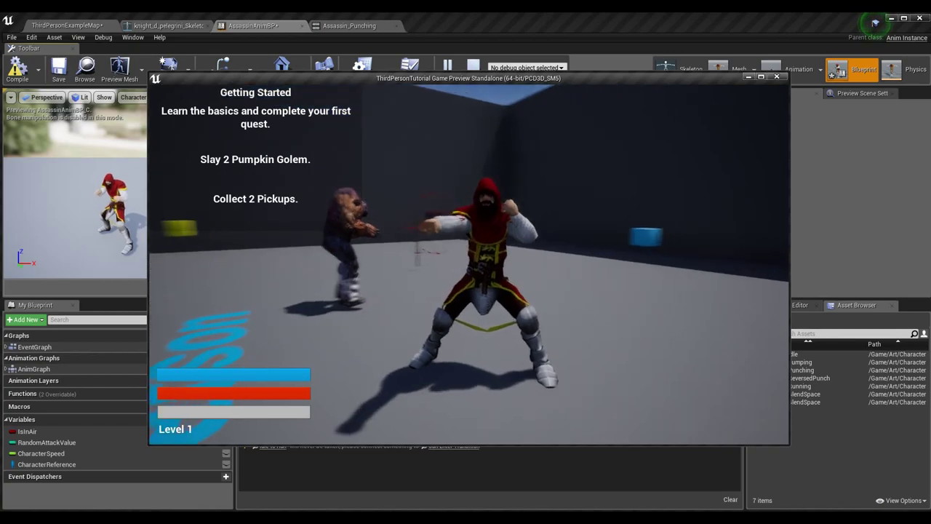
pyautogui.press('Escape')
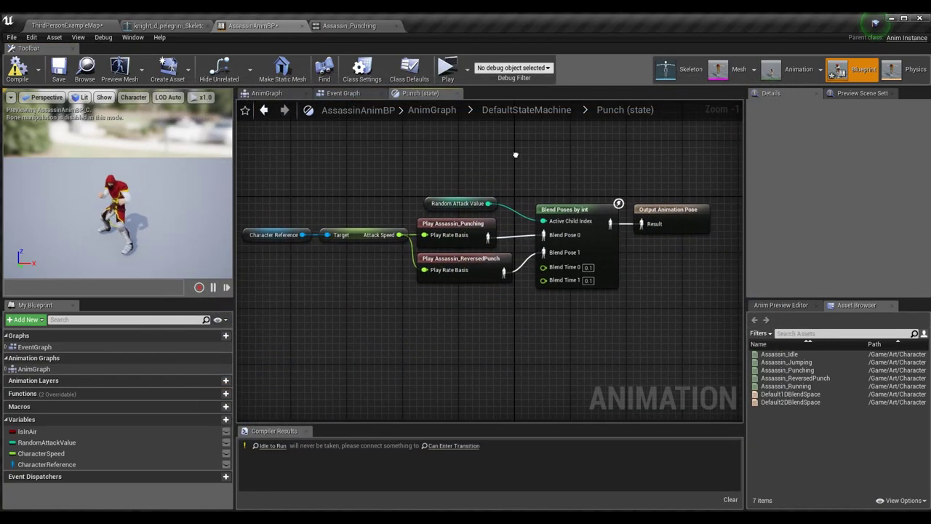
# - Return from the Punch state graph to the ThirdPersonExampleMap level editor
pyautogui.scroll(-1, 515, 154)
pyautogui.scroll(1, 475, 166)
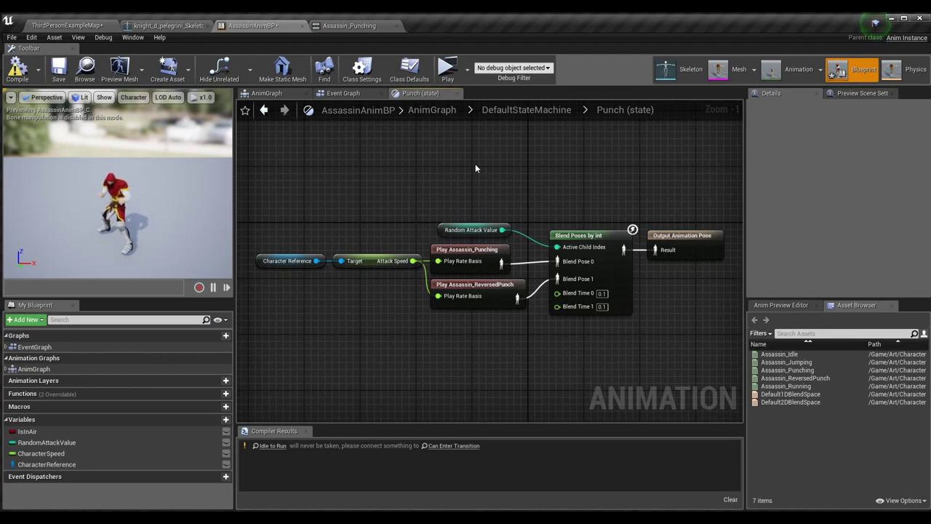
pyautogui.moveTo(530, 155); pyautogui.dragTo(518, 137, button='right')
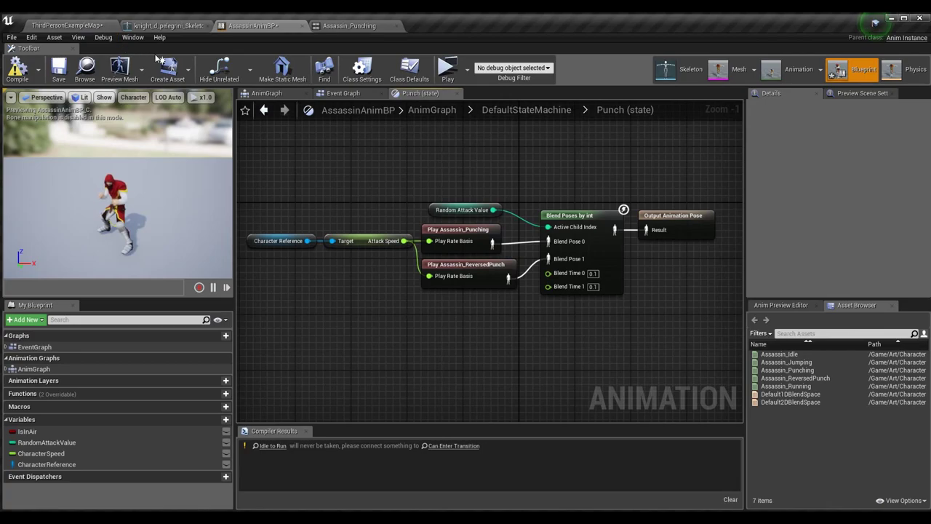
pyautogui.click(78, 37)
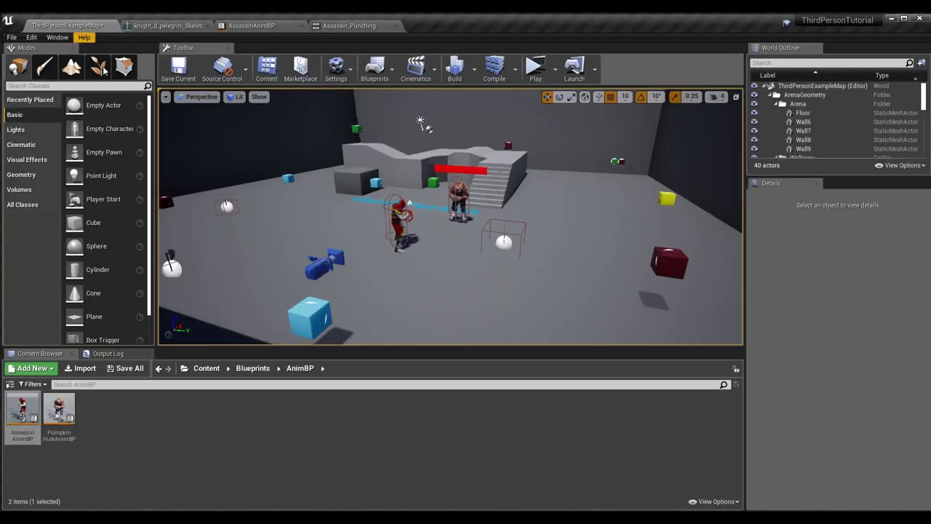
# - Save the level and play-test it, running and jumping the assassin around the arena and over the ramps to check the movement animations
pyautogui.click(179, 67)
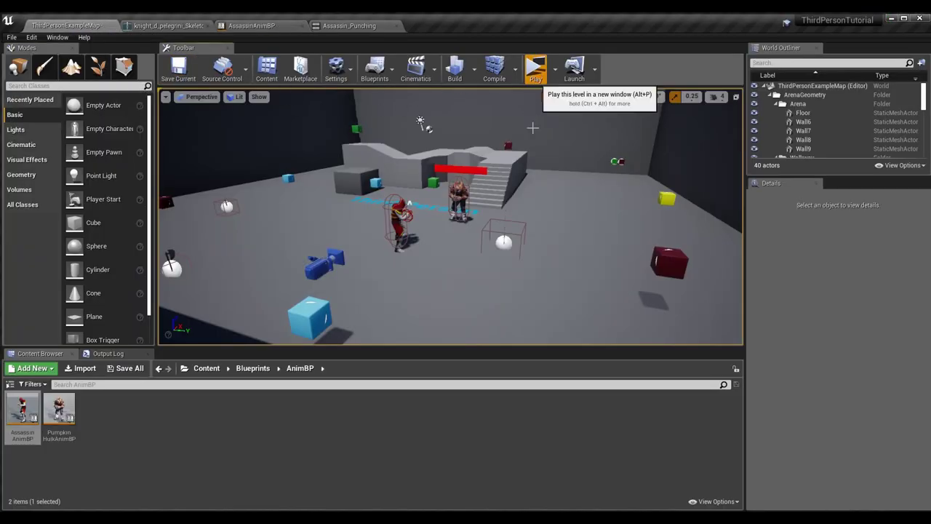
pyautogui.click(535, 67)
pyautogui.press('w')
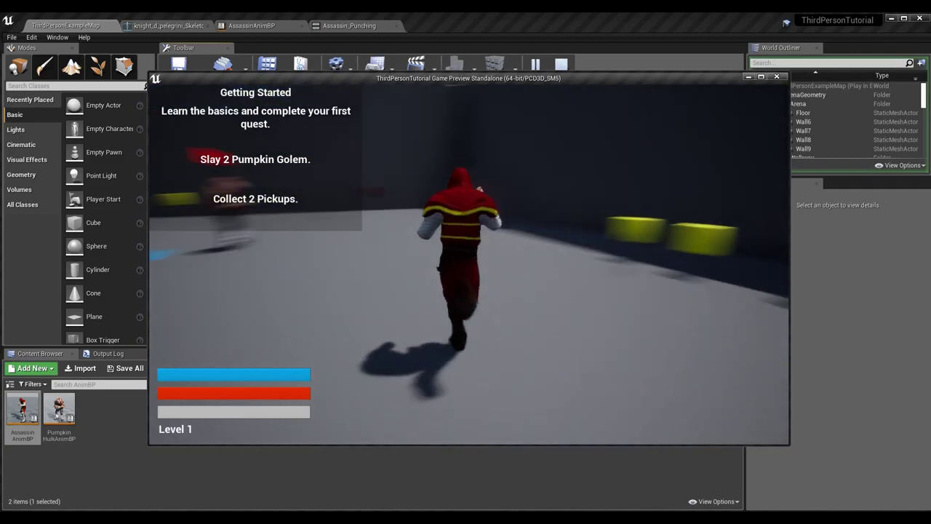
pyautogui.press('space')
pyautogui.press('w')
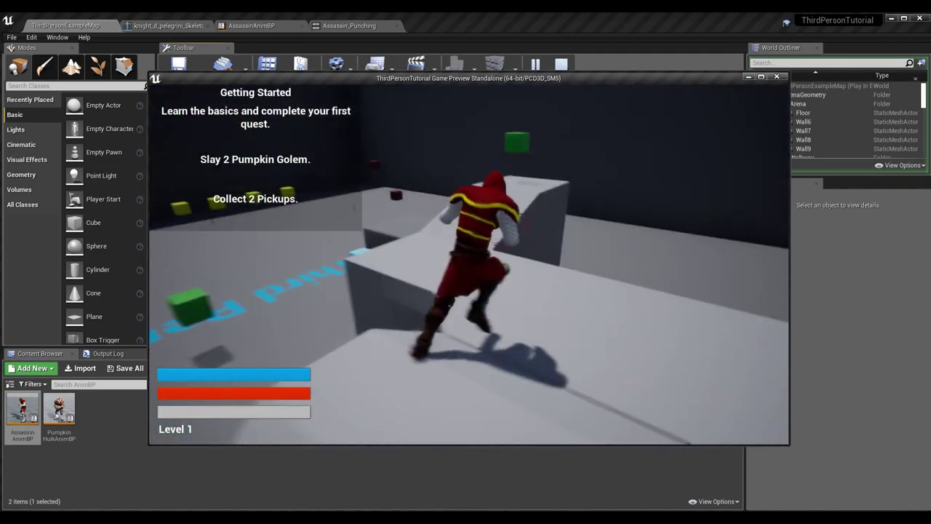
pyautogui.press('w')
pyautogui.press('space')
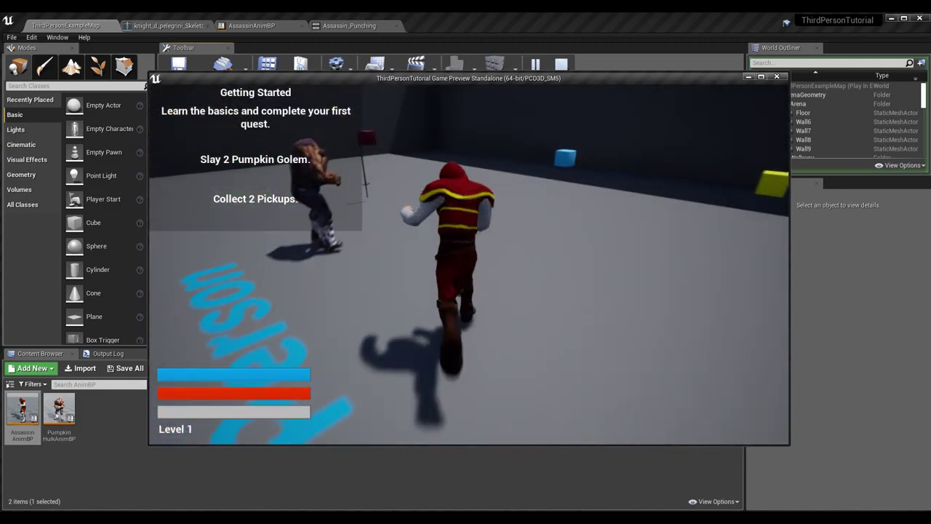
pyautogui.press('w')
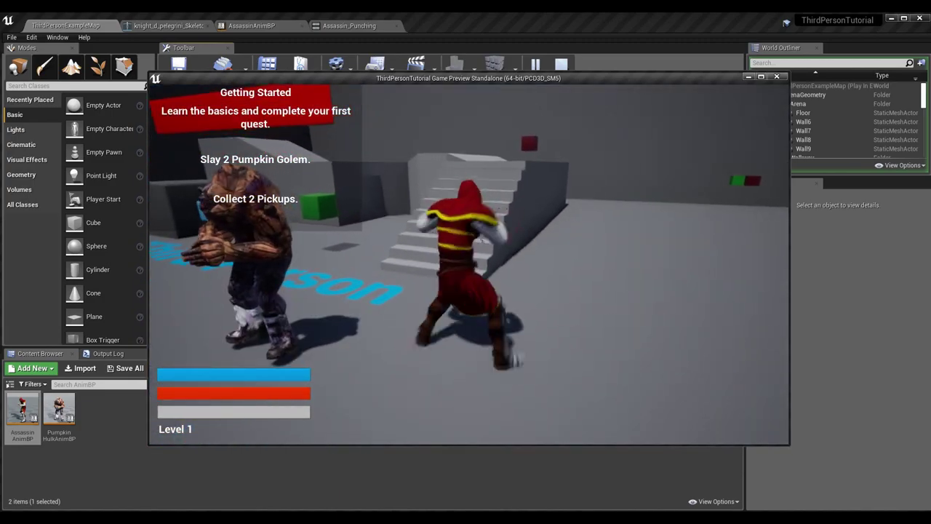
pyautogui.press('w')
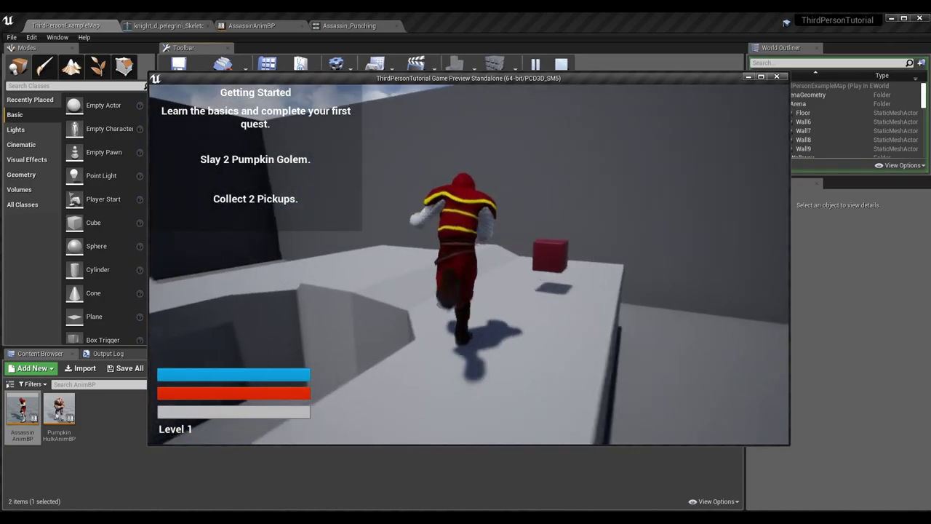
pyautogui.press('w')
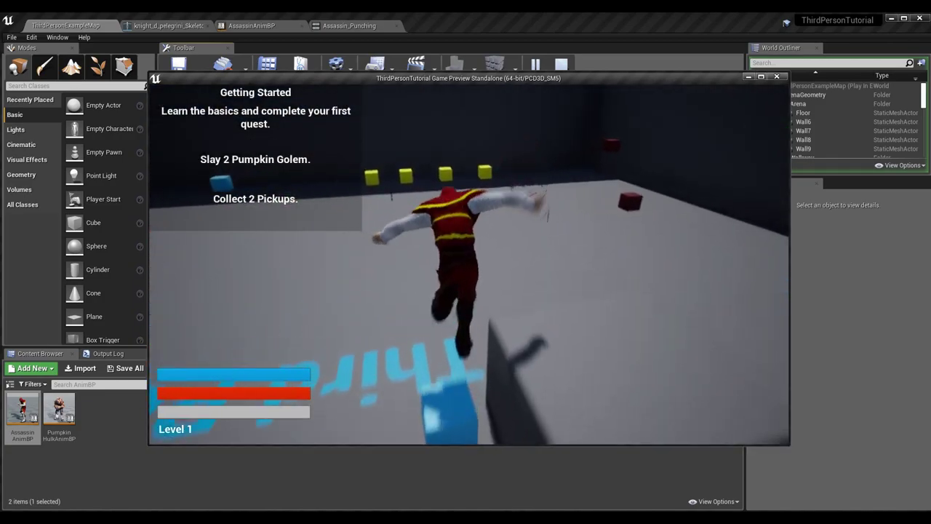
pyautogui.press('w')
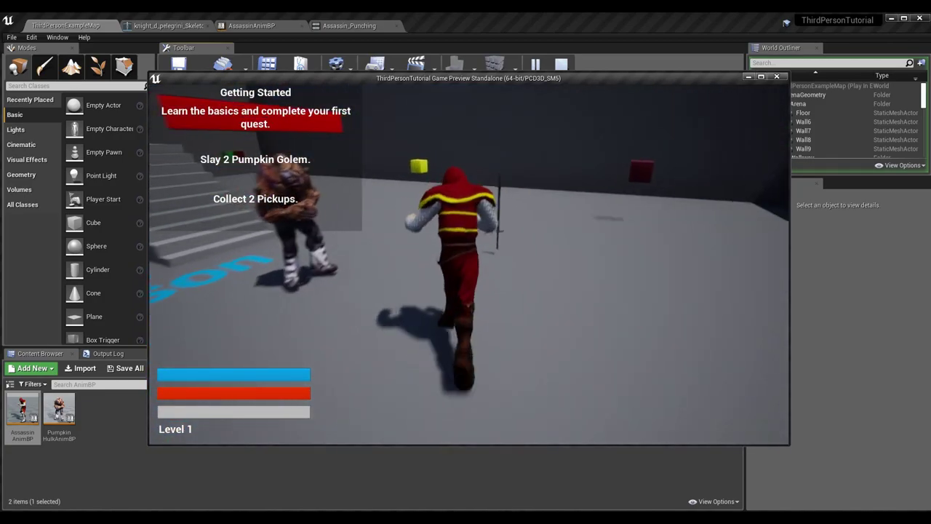
pyautogui.press('w')
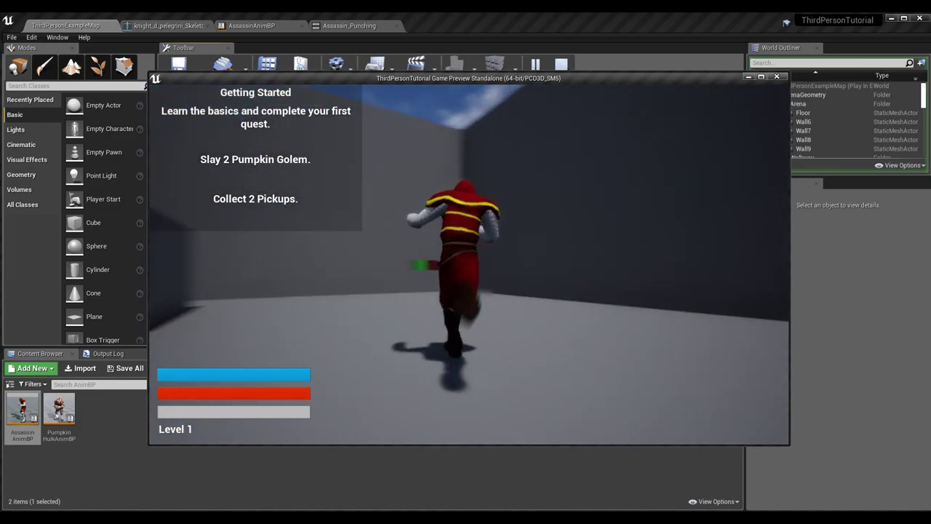
pyautogui.press('w')
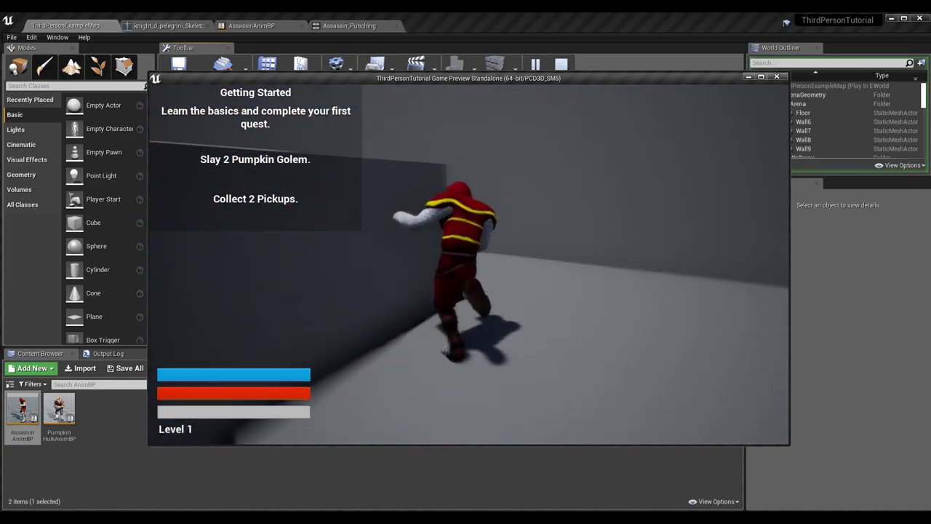
pyautogui.press('w')
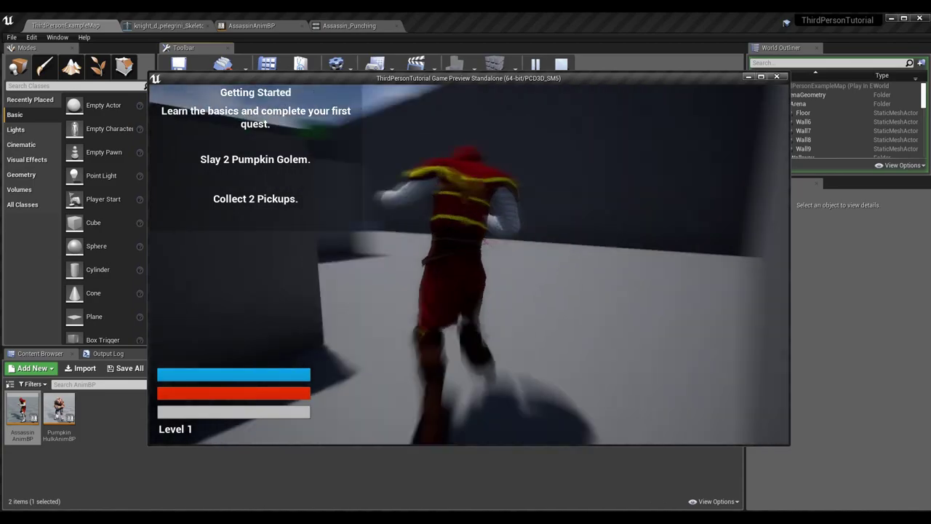
pyautogui.press('w')
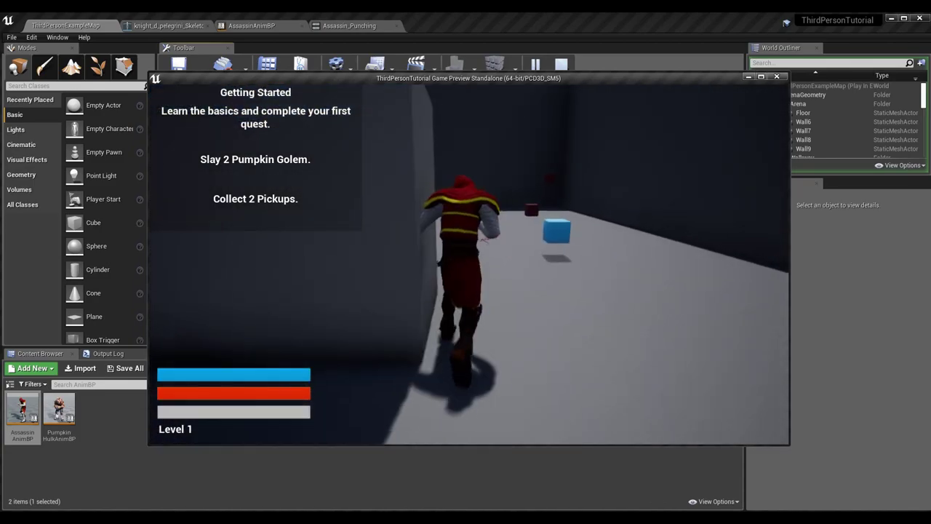
pyautogui.press('w')
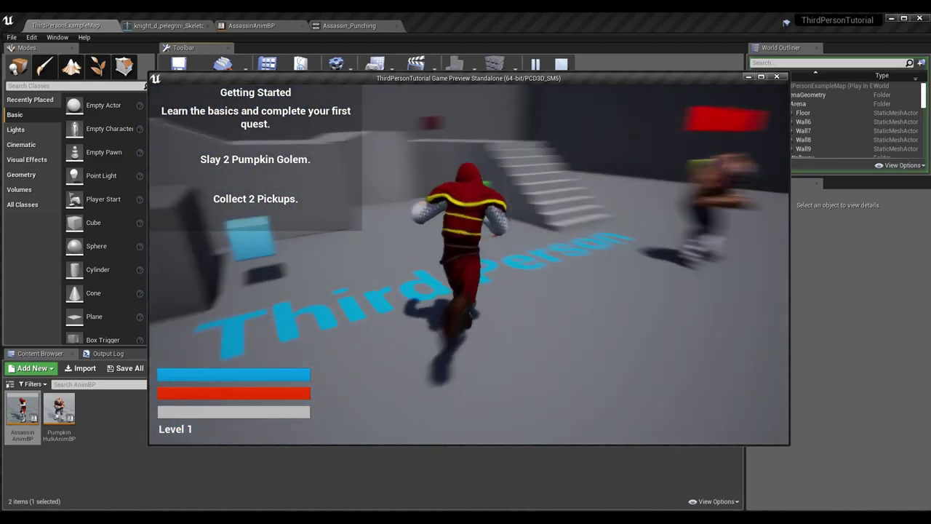
pyautogui.press('w')
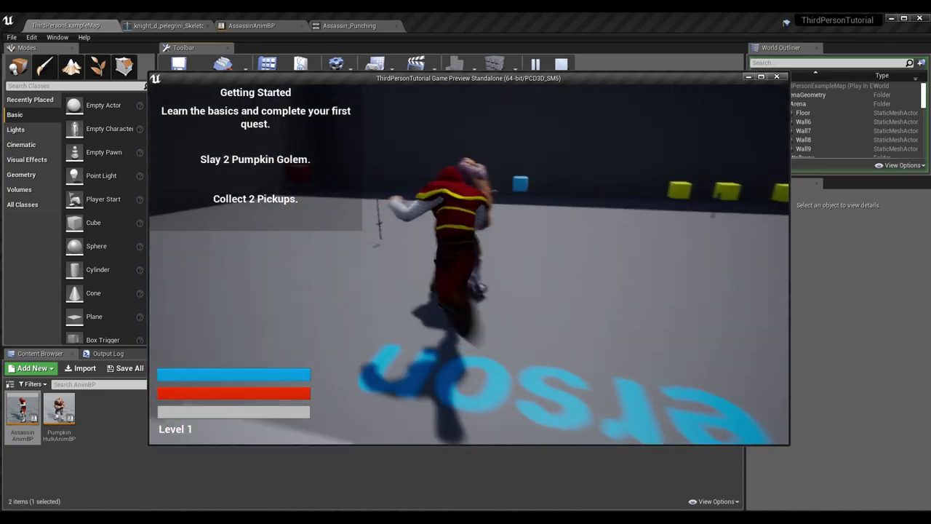
pyautogui.press('w')
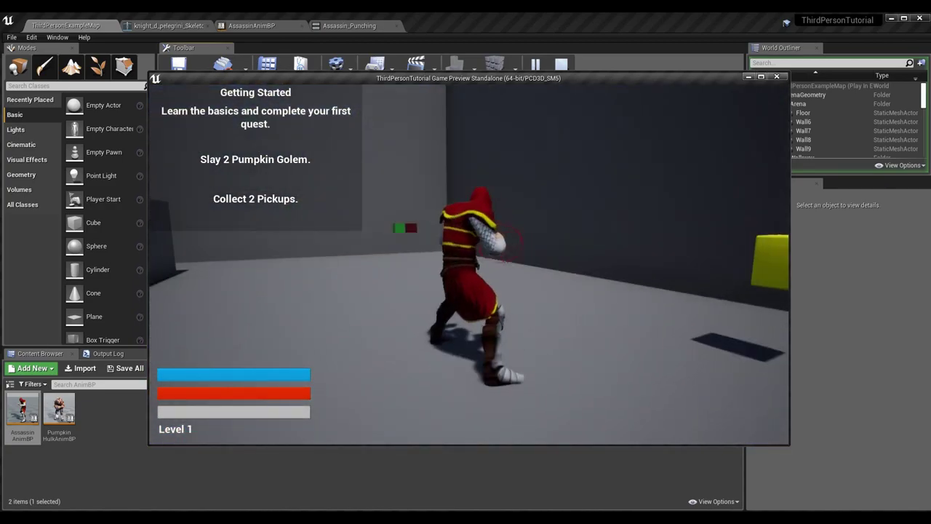
pyautogui.press('w')
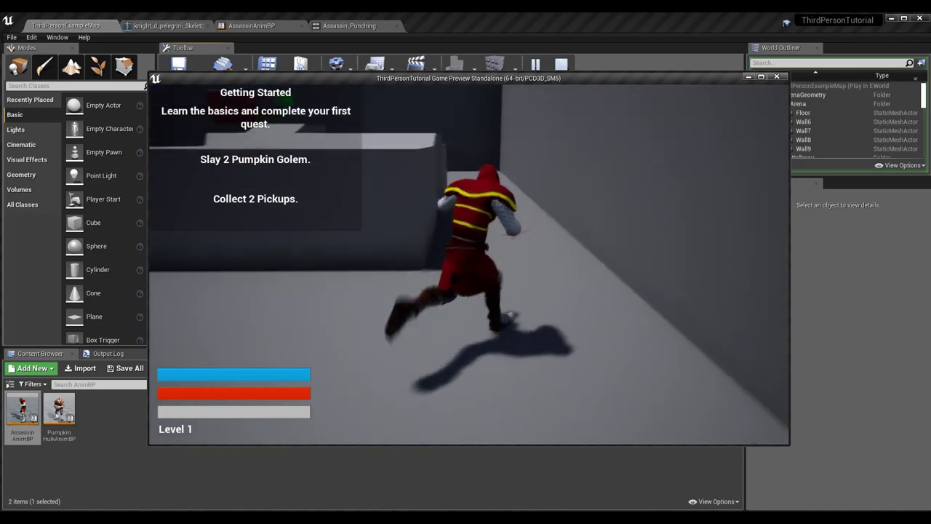
pyautogui.press('w')
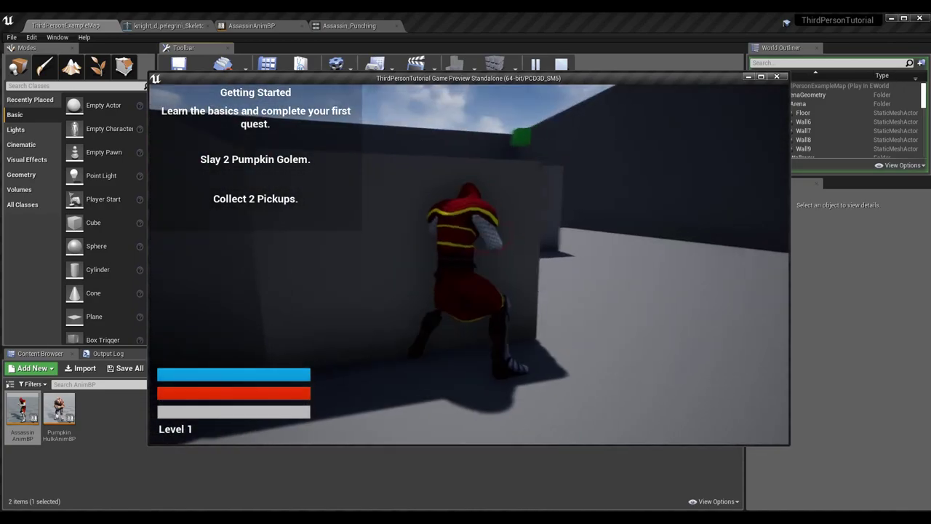
pyautogui.press('w')
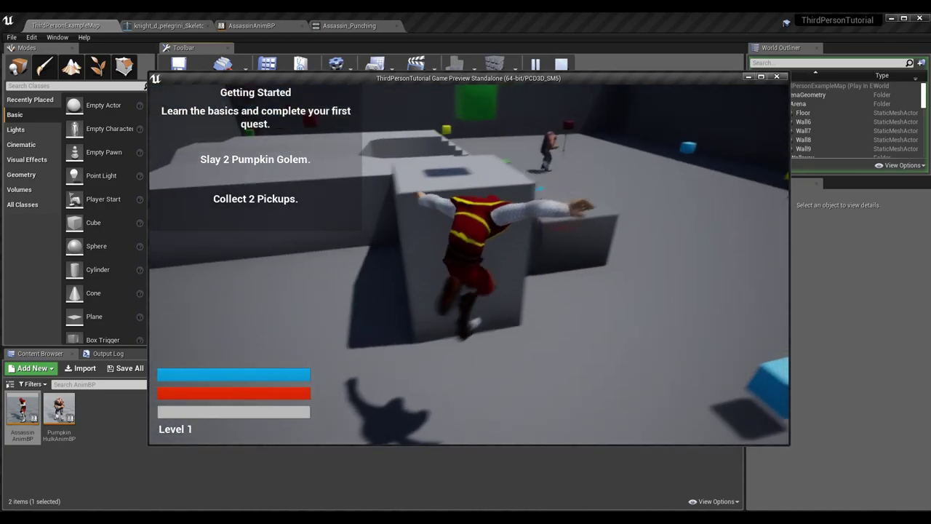
pyautogui.press('w')
pyautogui.press('space')
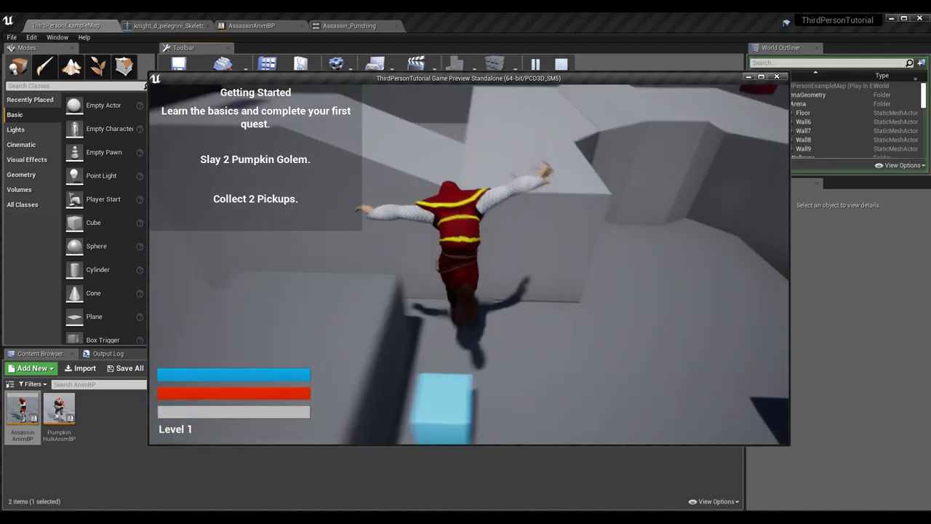
pyautogui.press('w')
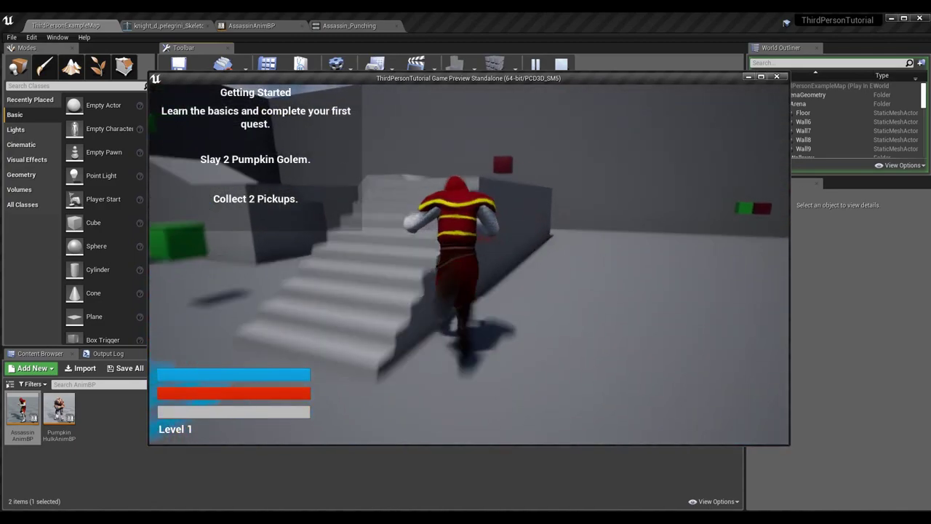
pyautogui.press('w')
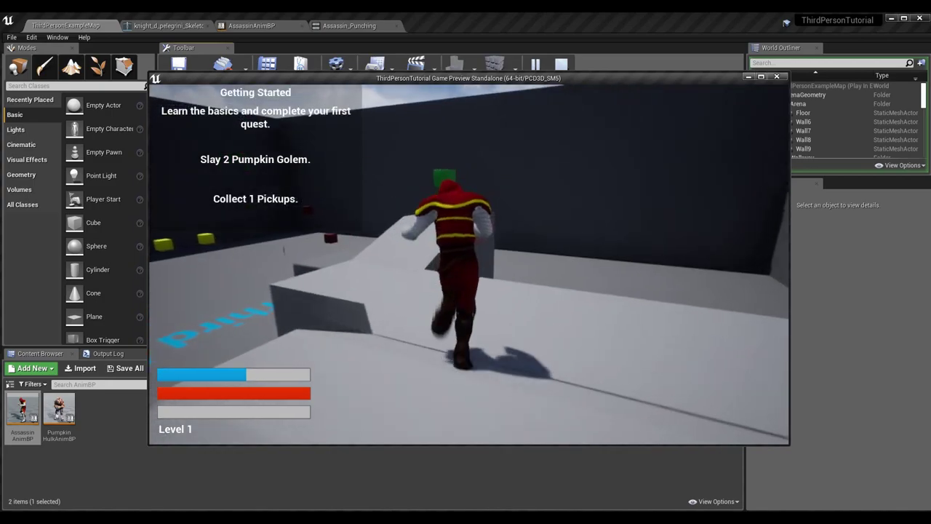
pyautogui.press('w')
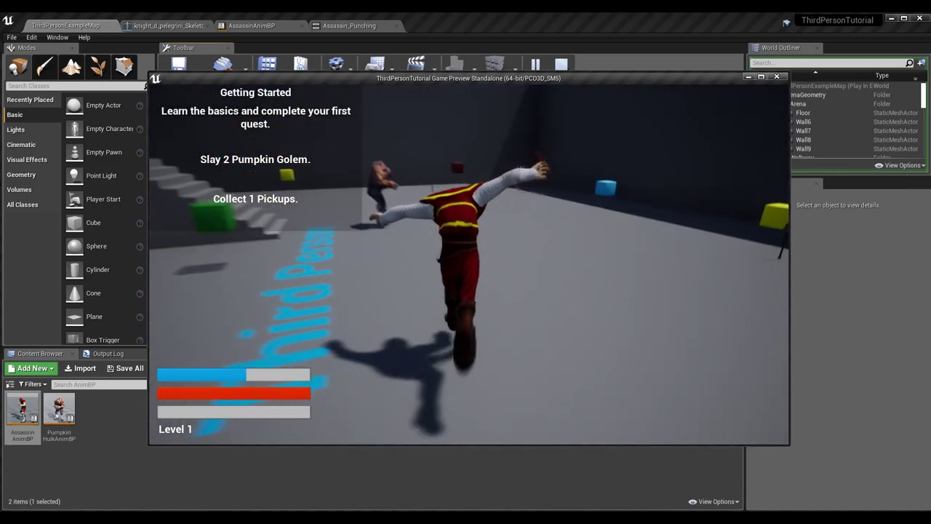
pyautogui.press('w')
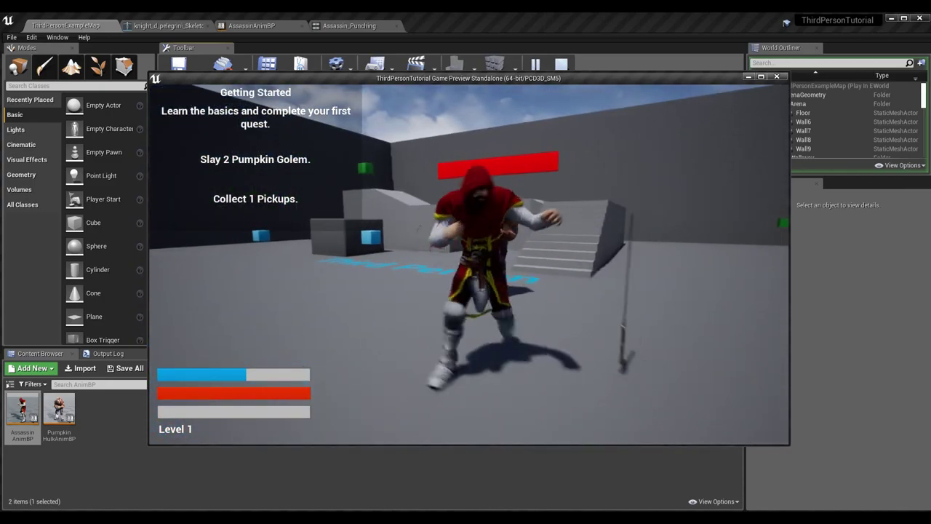
pyautogui.press('s')
pyautogui.press('d')
pyautogui.press('w')
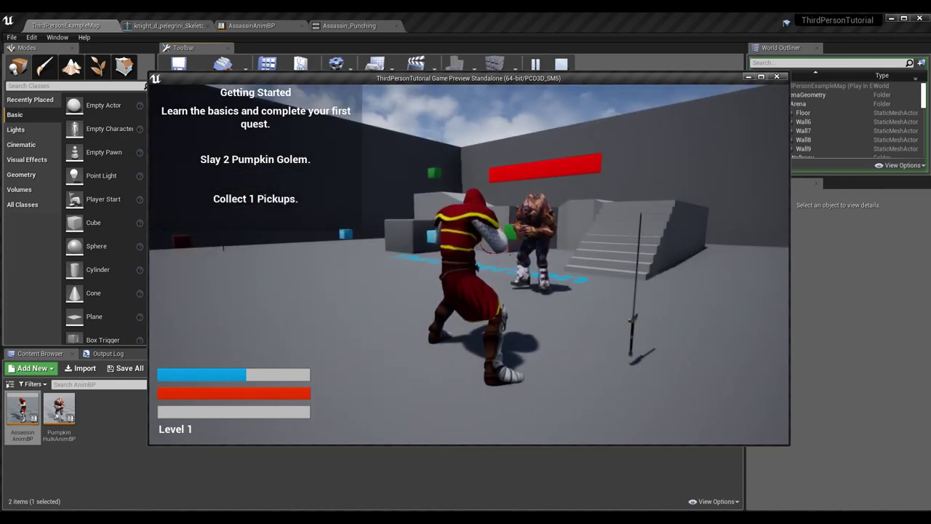